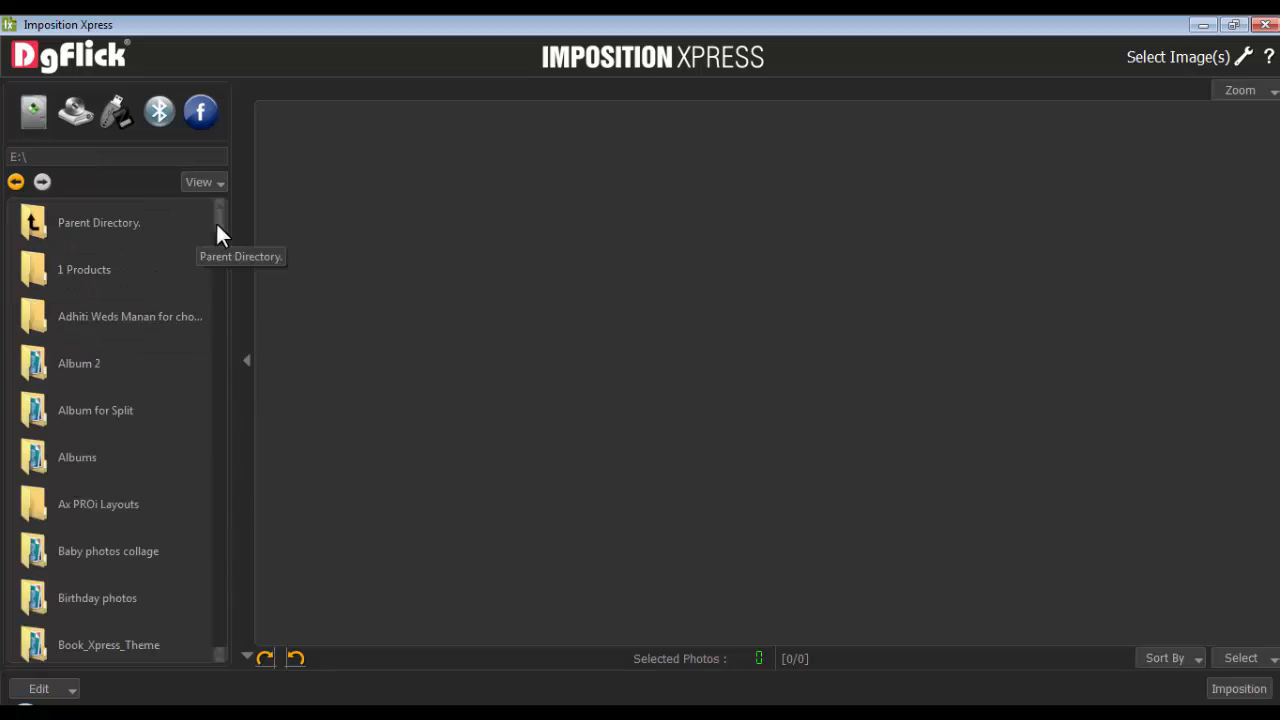
Open the wedding album folder on drive E and select all nine page images
left_click_drag(217, 234, 243, 417)
double_click(144, 470)
double_click(136, 286)
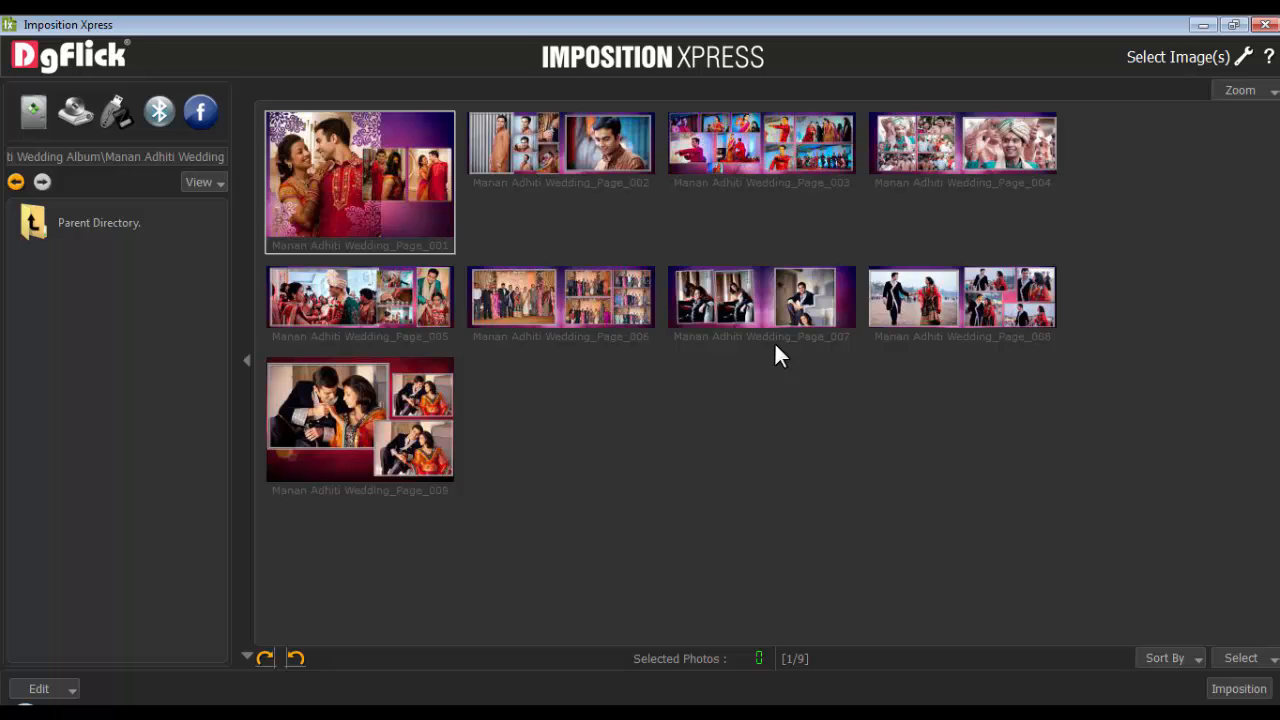
left_click_drag(1126, 130, 354, 419)
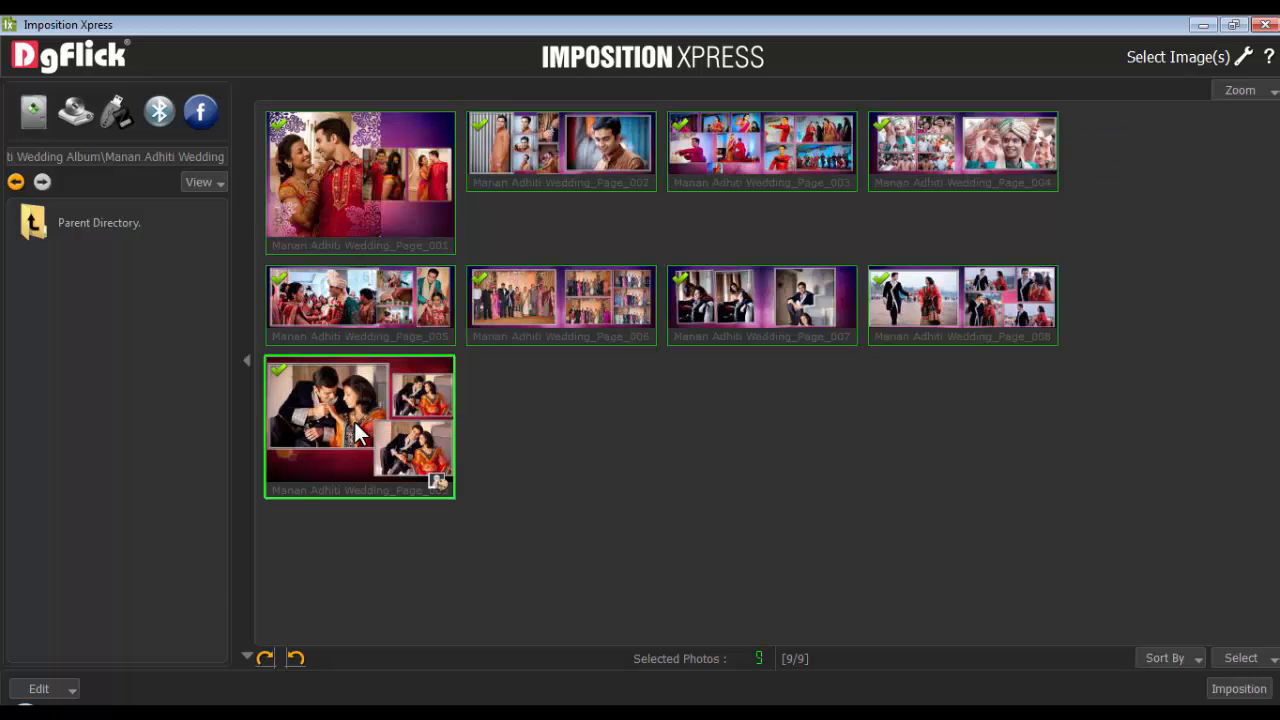
Color-correct the selected pages by setting Red to -13, apply the settings to all images and save
left_click(40, 689)
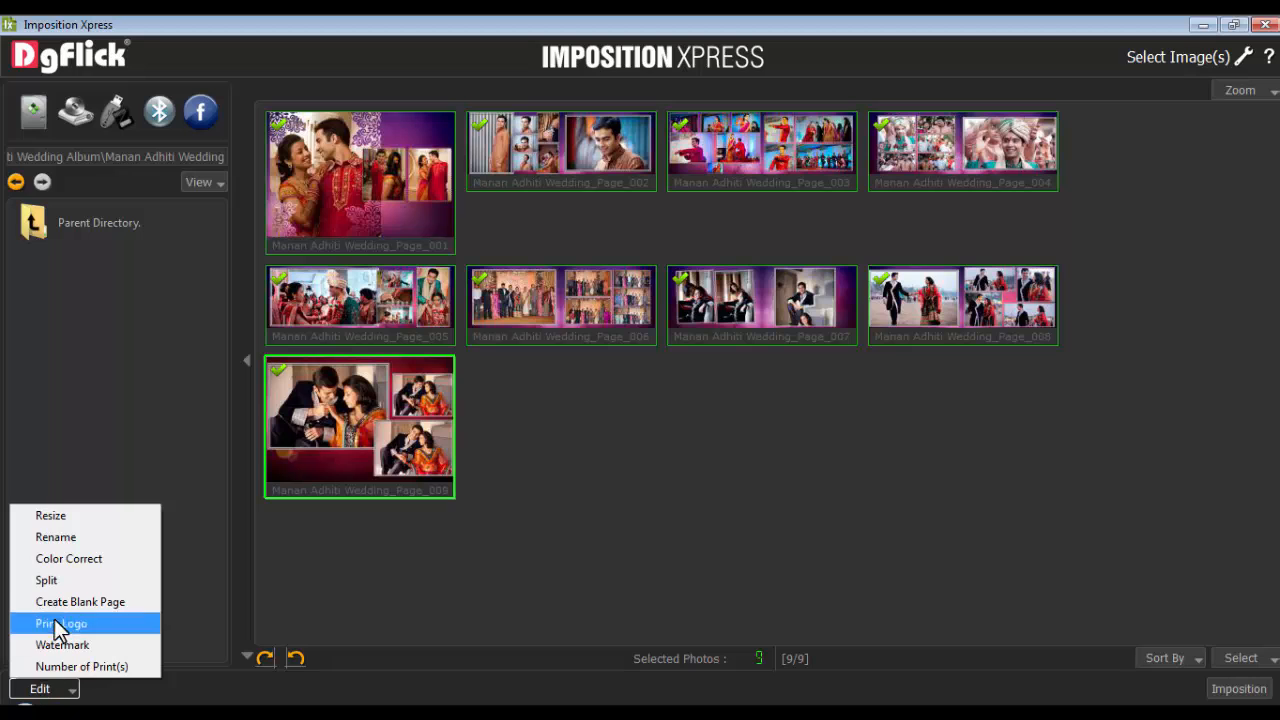
left_click(60, 558)
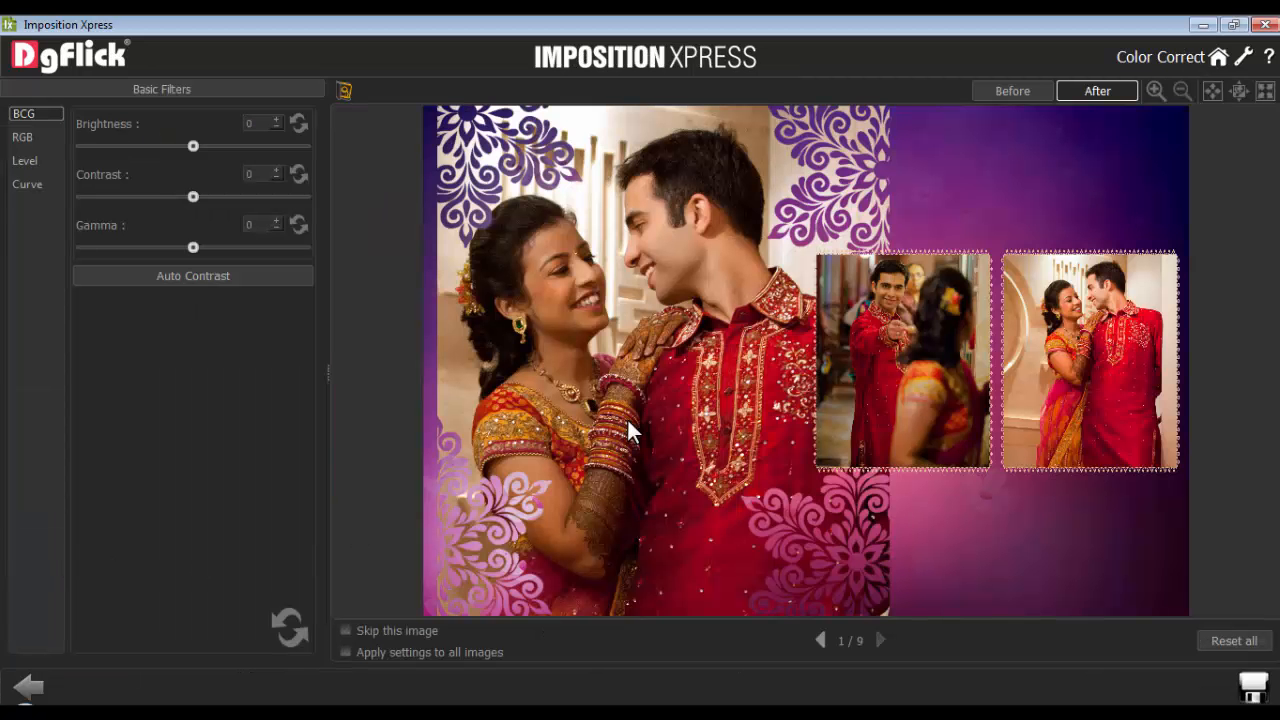
left_click(34, 137)
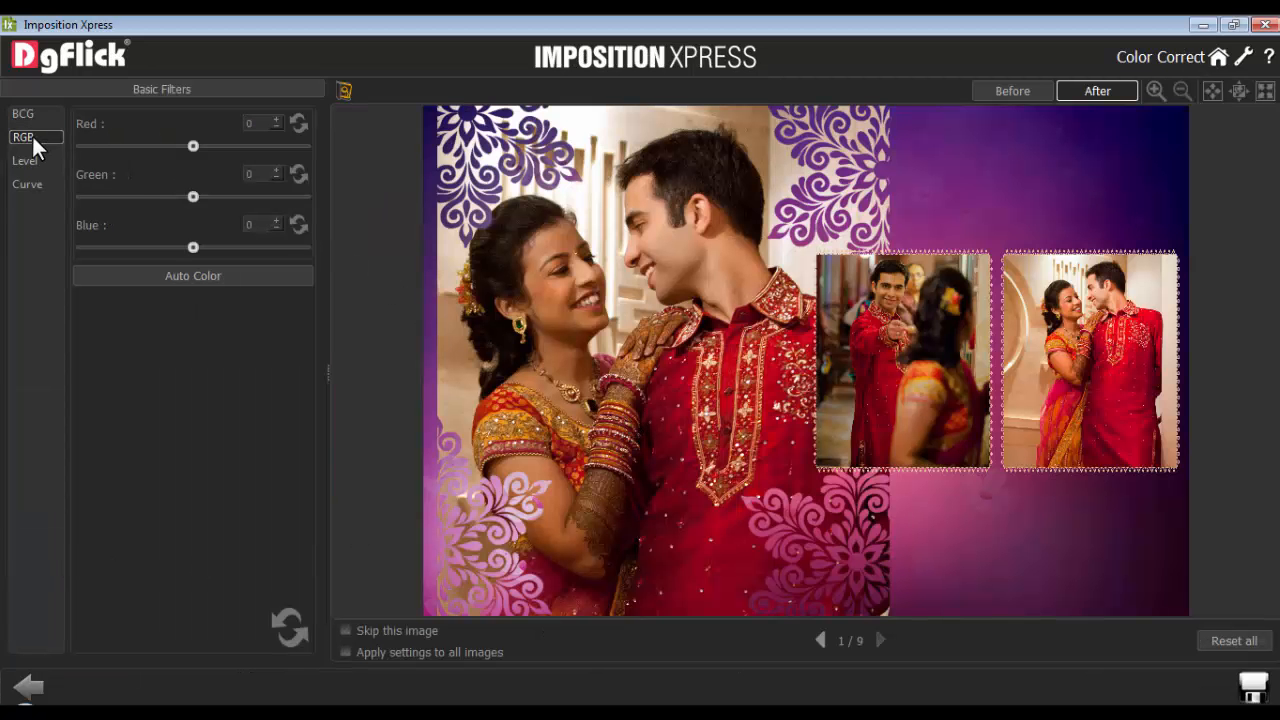
left_click_drag(194, 145, 180, 144)
left_click(880, 641)
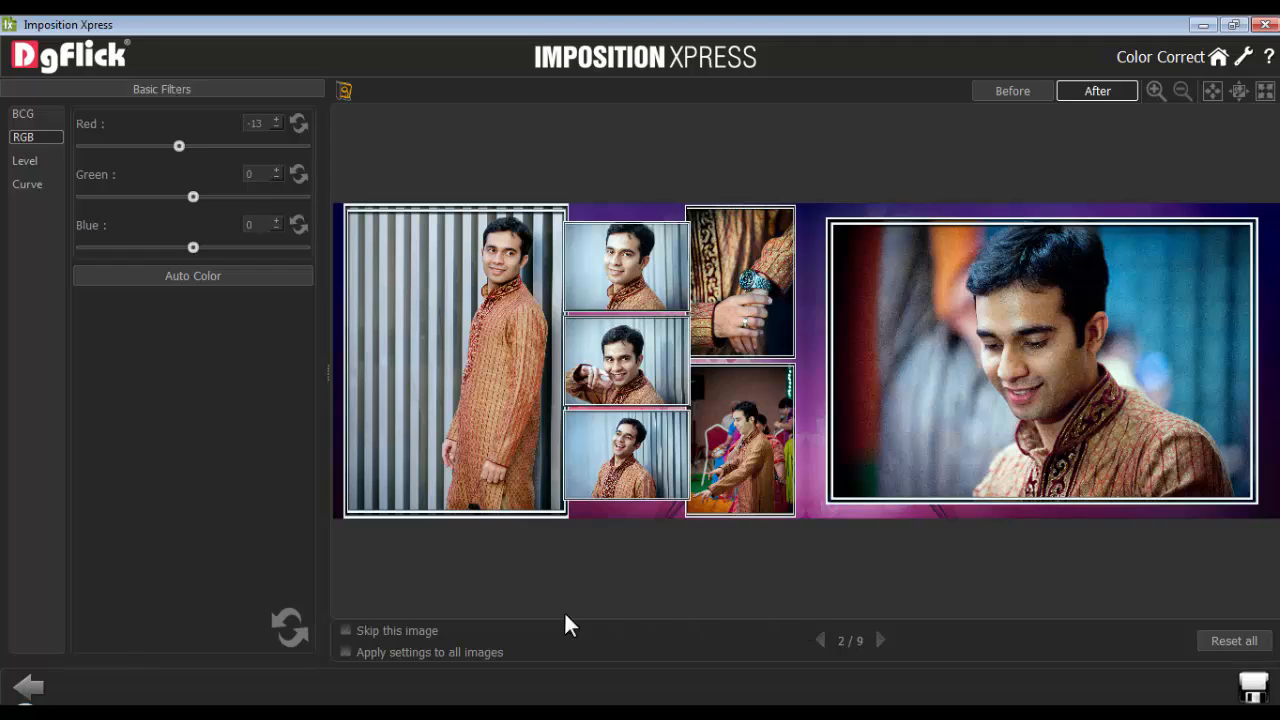
left_click(345, 652)
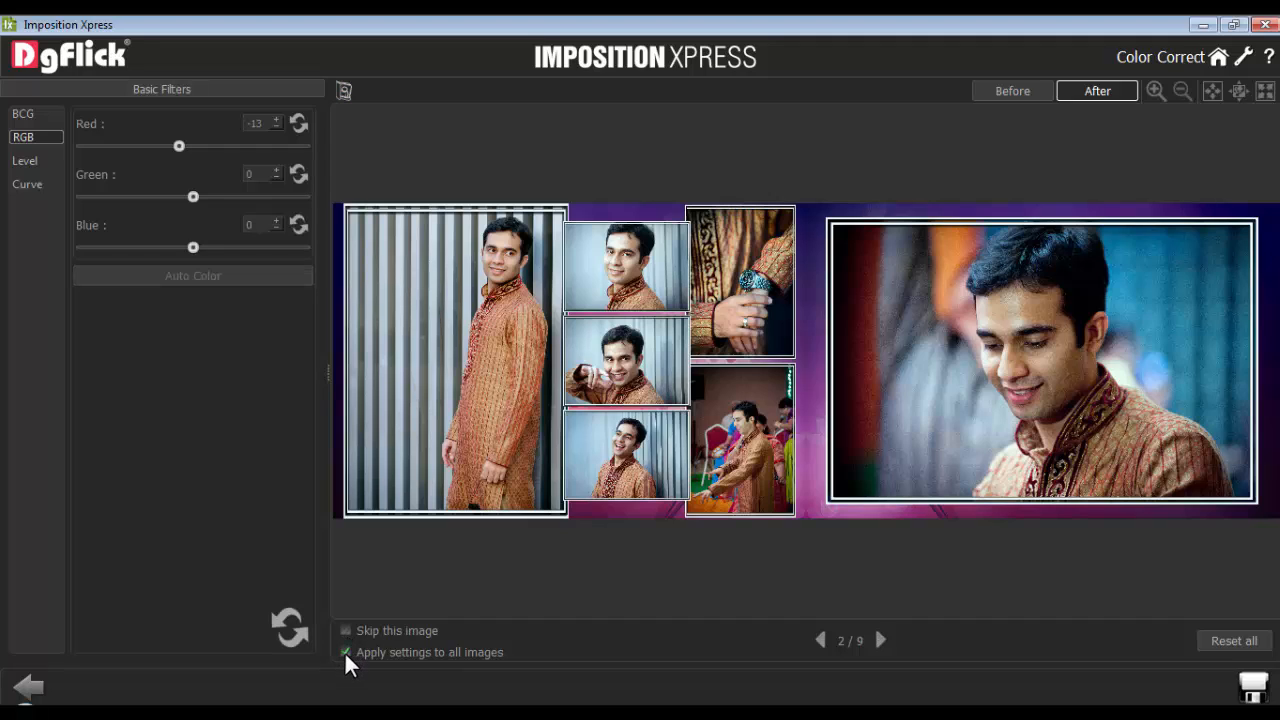
left_click(1253, 686)
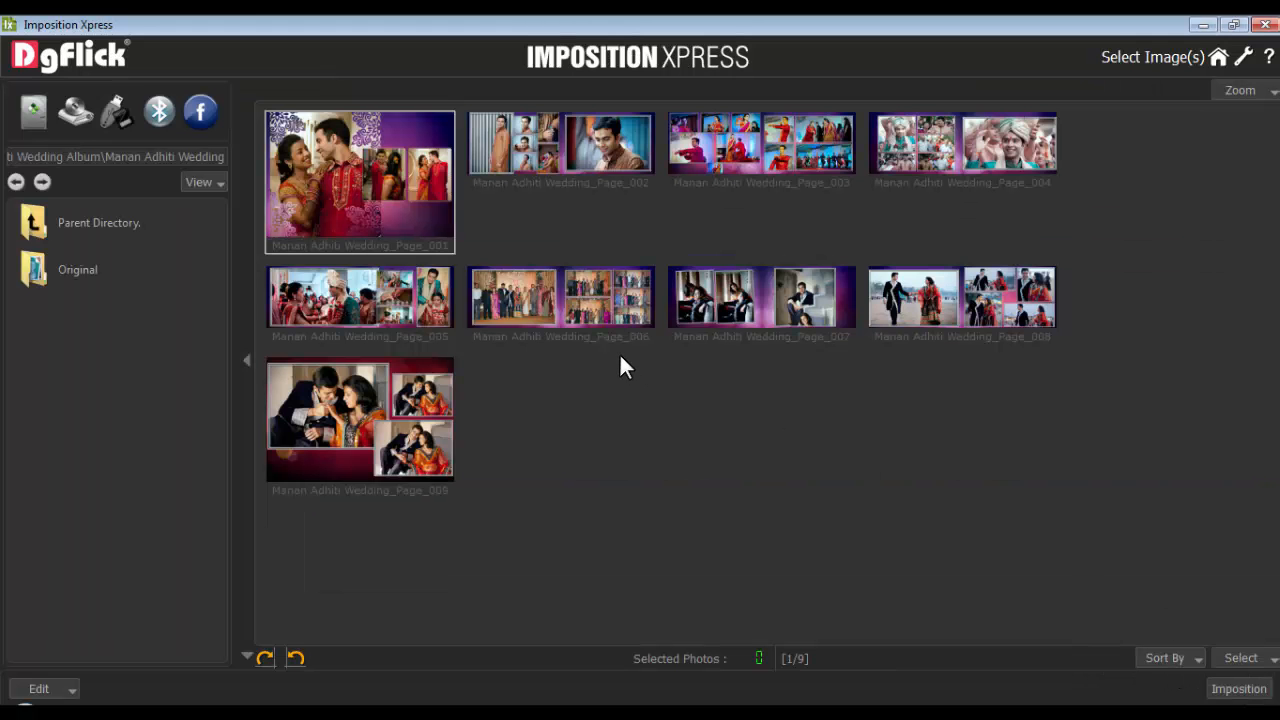
left_click(739, 297)
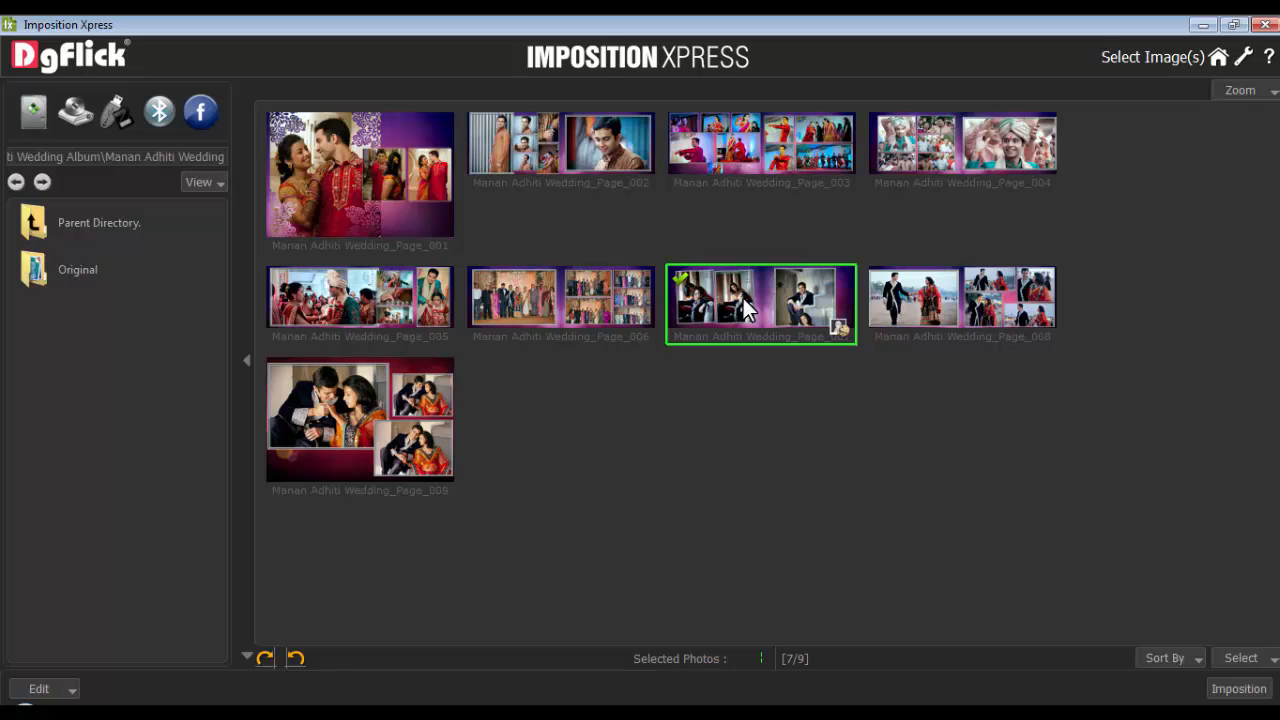
right_click(840, 328)
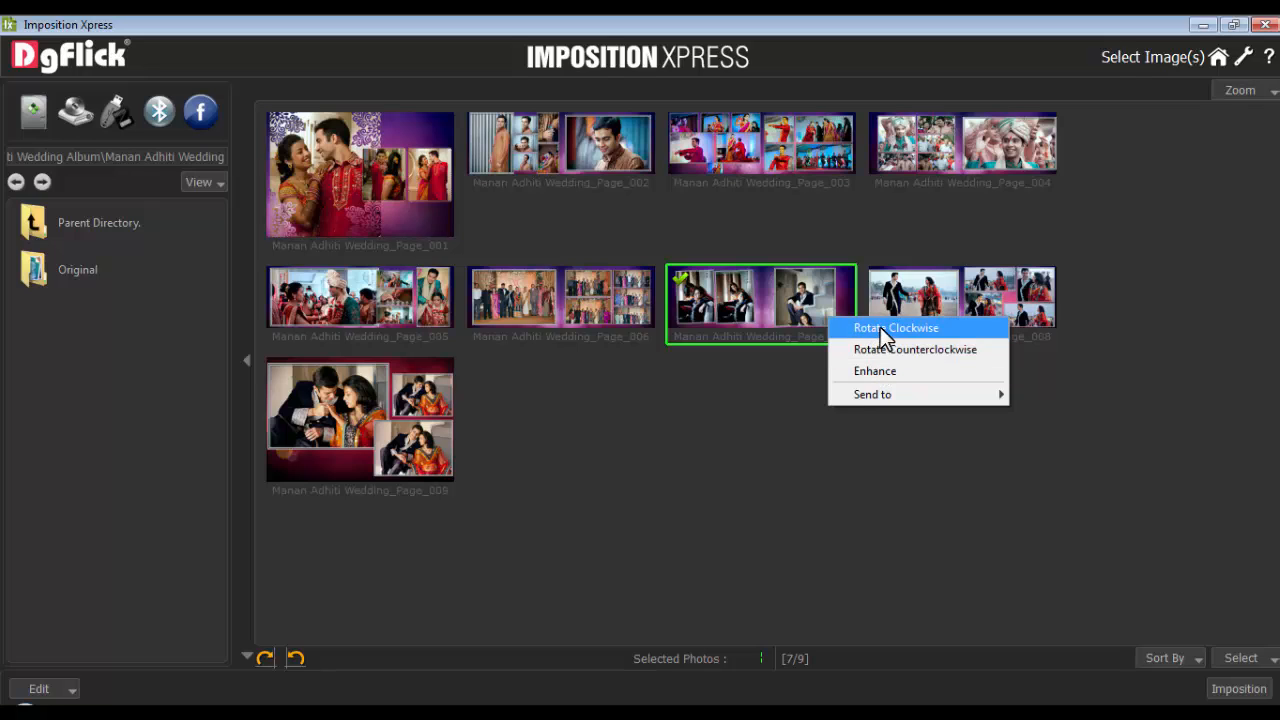
left_click(877, 328)
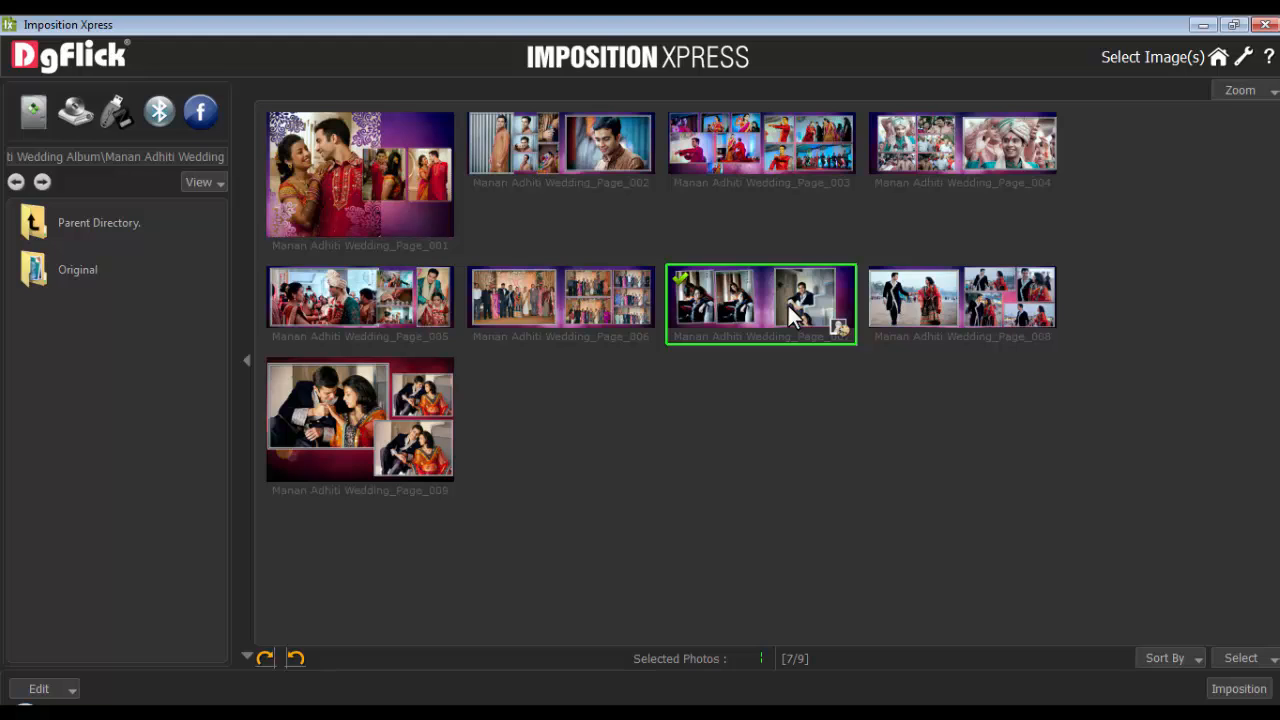
Select all nine album pages and open the Resize settings with resizing by size
left_click_drag(1126, 135, 377, 406)
left_click(40, 688)
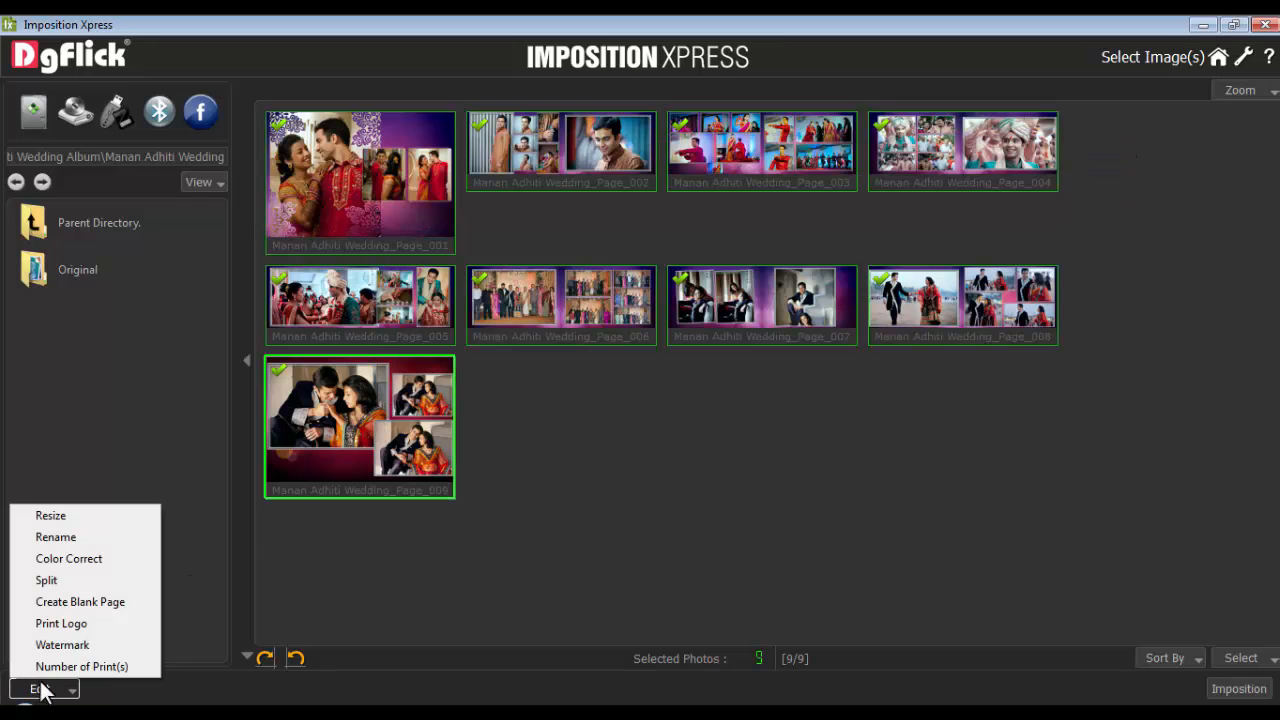
left_click(28, 516)
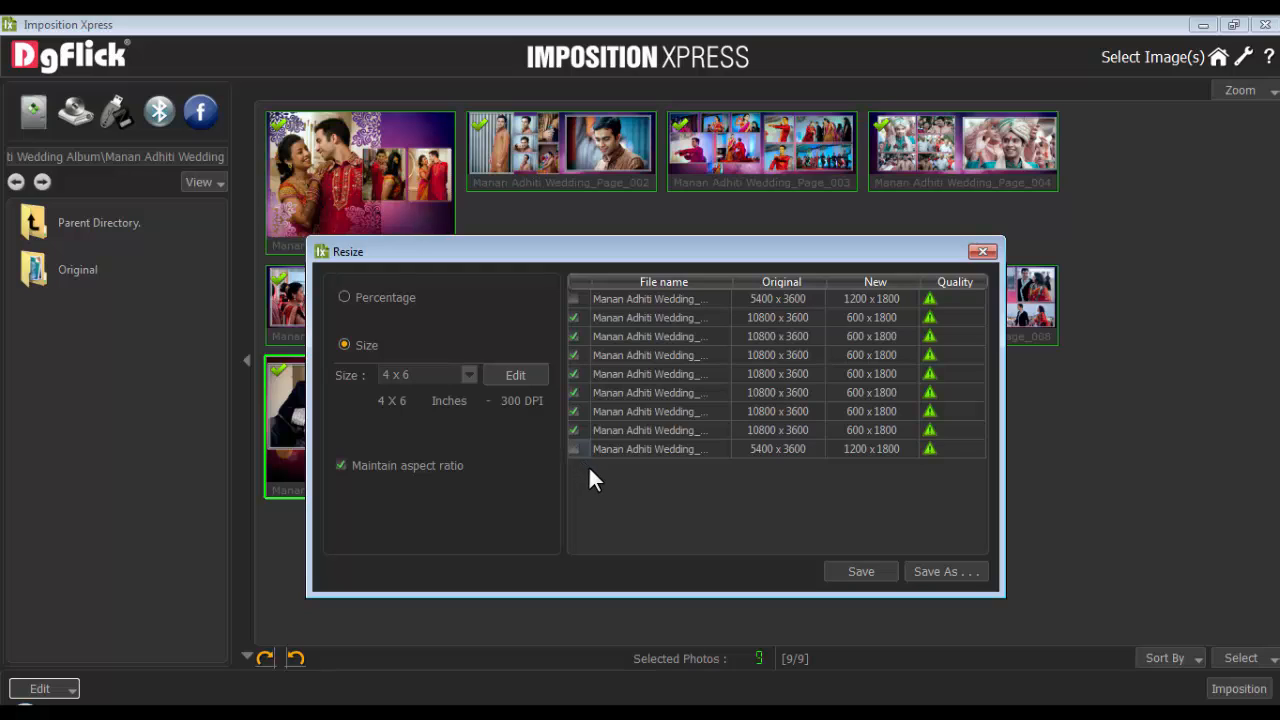
left_click(344, 297)
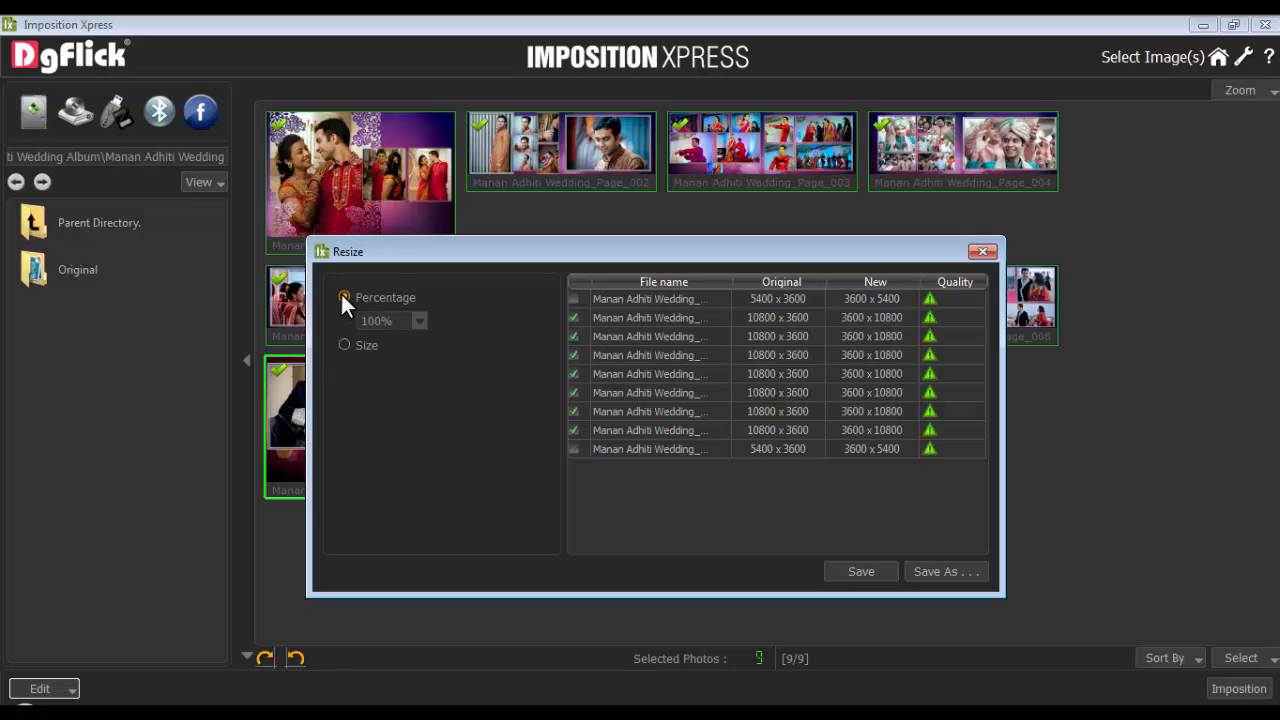
left_click(345, 345)
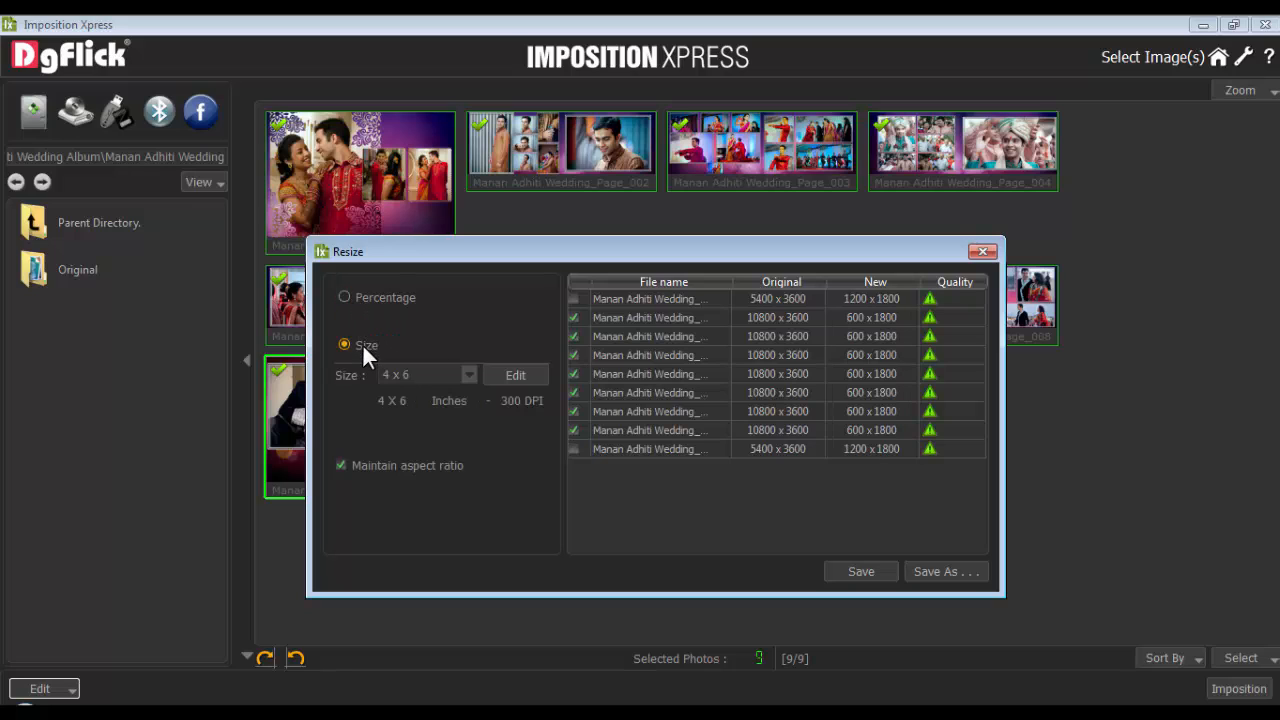
left_click(466, 376)
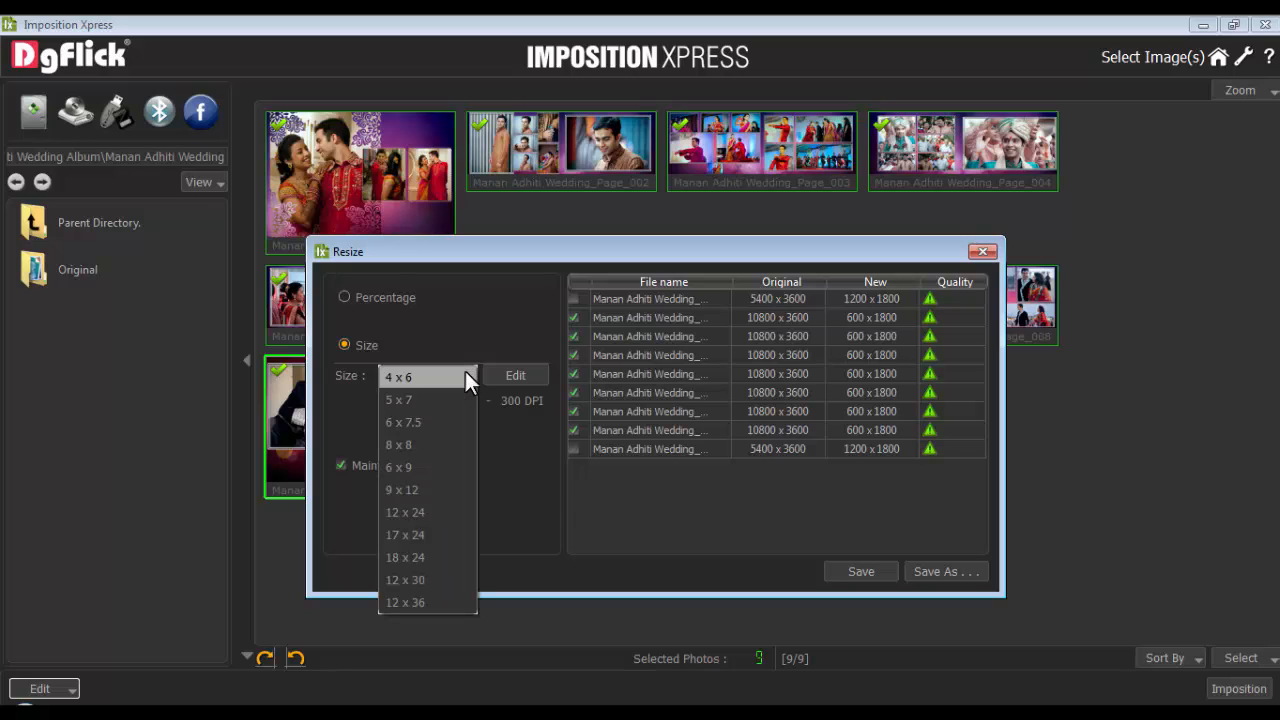
left_click(465, 372)
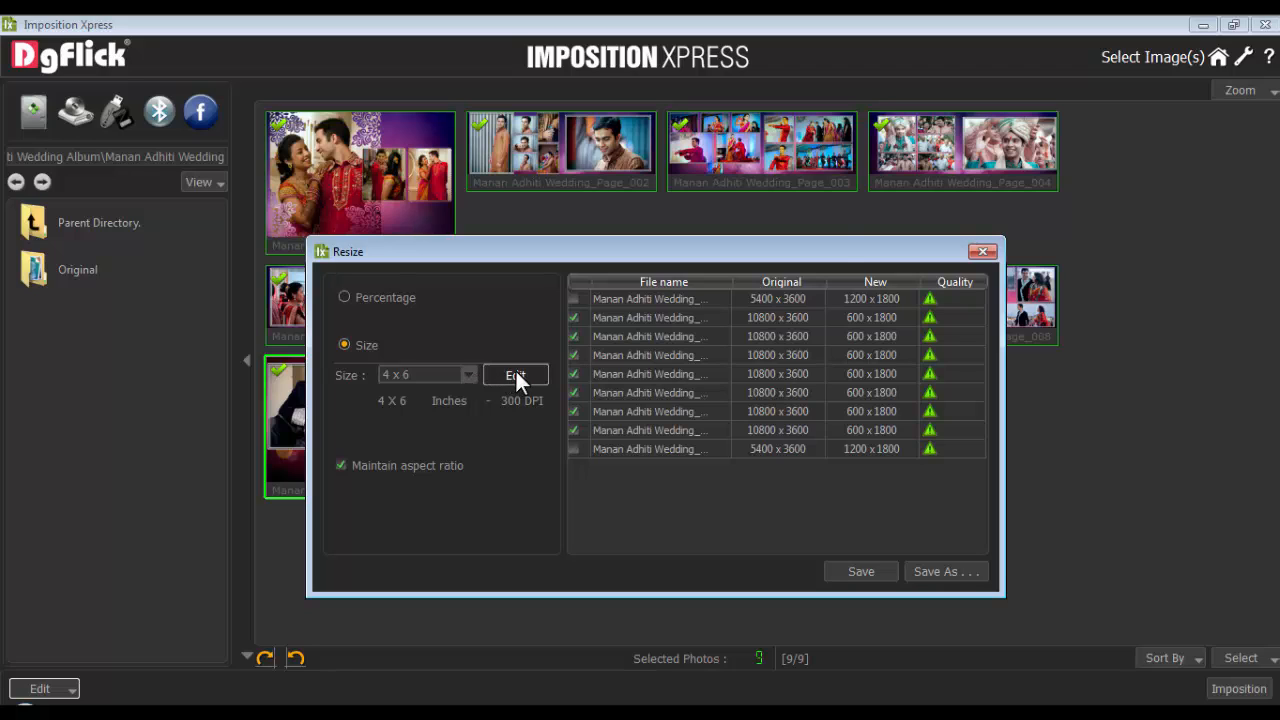
Add a new size preset named 35.50 X 11.25
left_click(516, 374)
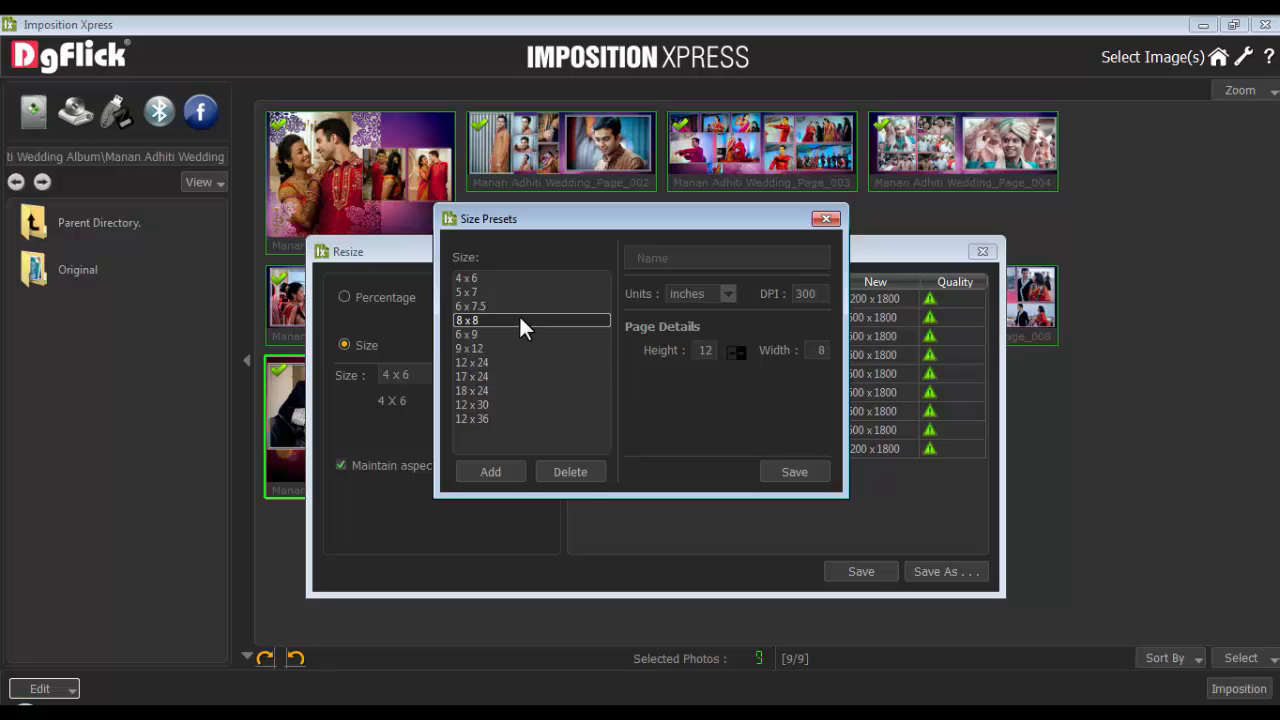
left_click(521, 342)
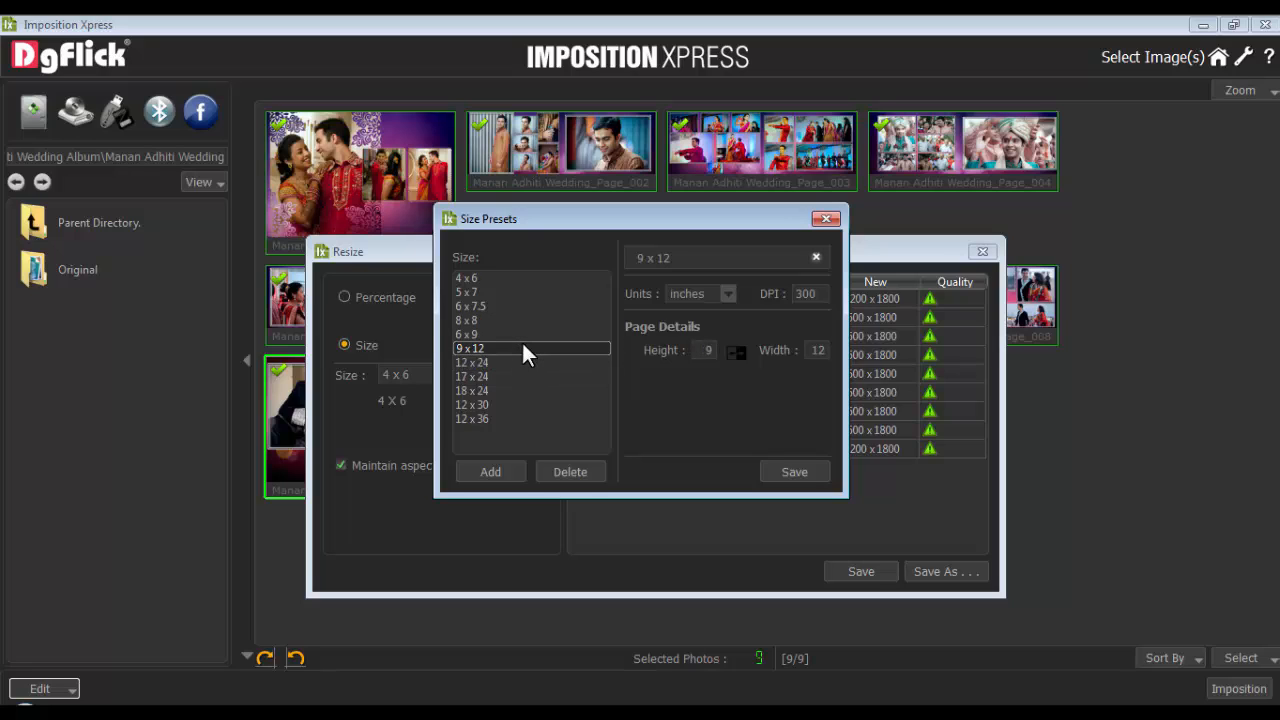
left_click(494, 472)
left_click(717, 259)
type("35.50 X 11.25")
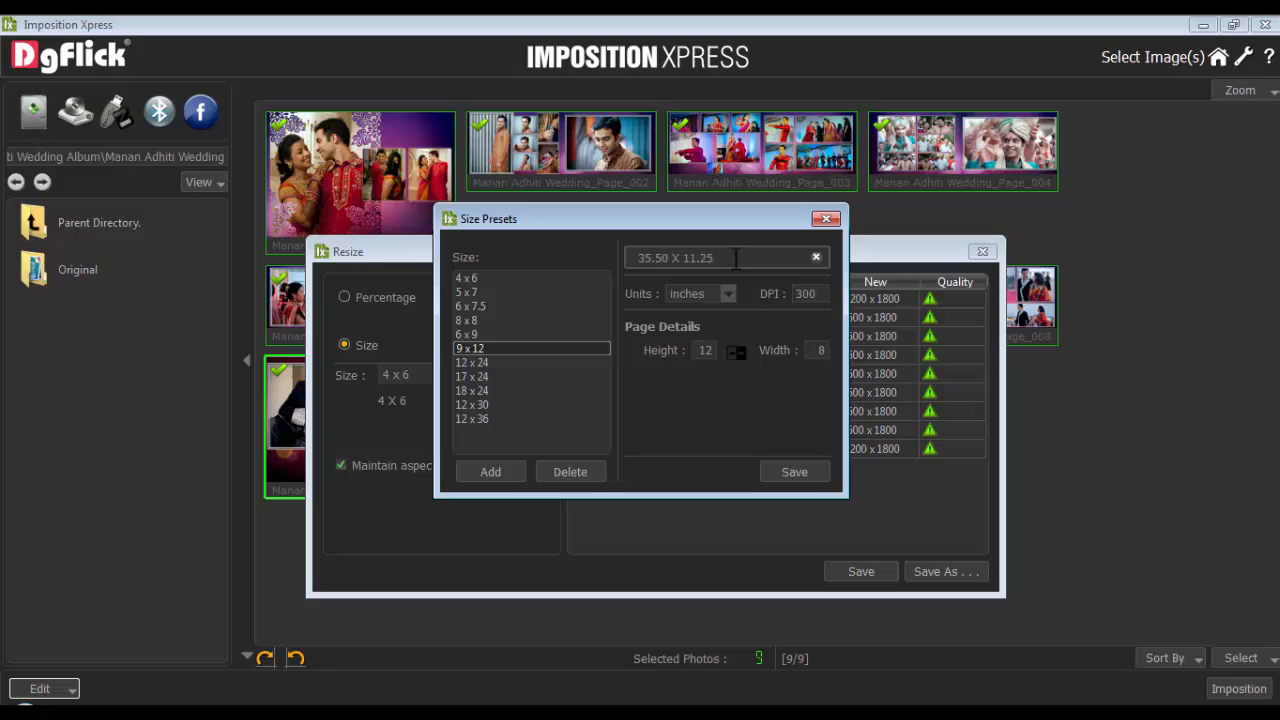
Give the new preset a height of 11.25 inches and a width of 35.50 inches, and save it
left_click(728, 294)
left_click(720, 294)
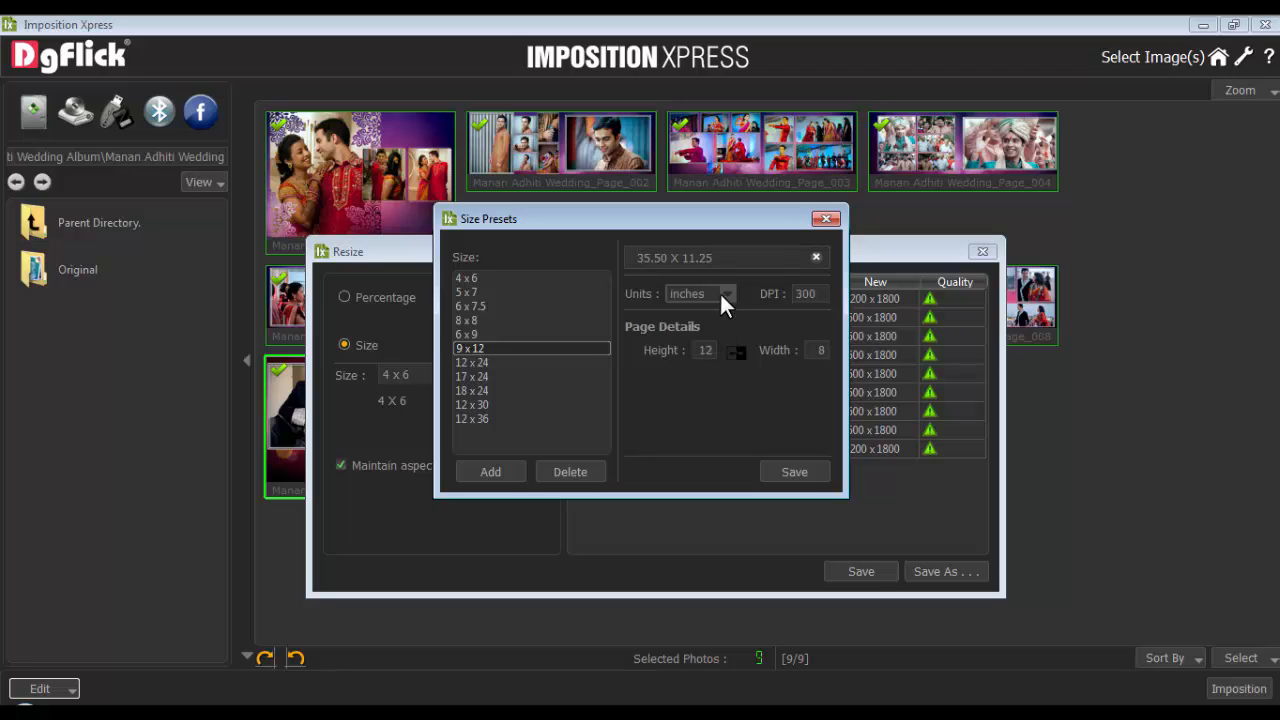
double_click(790, 296)
double_click(705, 350)
type("11.25")
double_click(816, 350)
type("35.50")
left_click(736, 352)
left_click(736, 353)
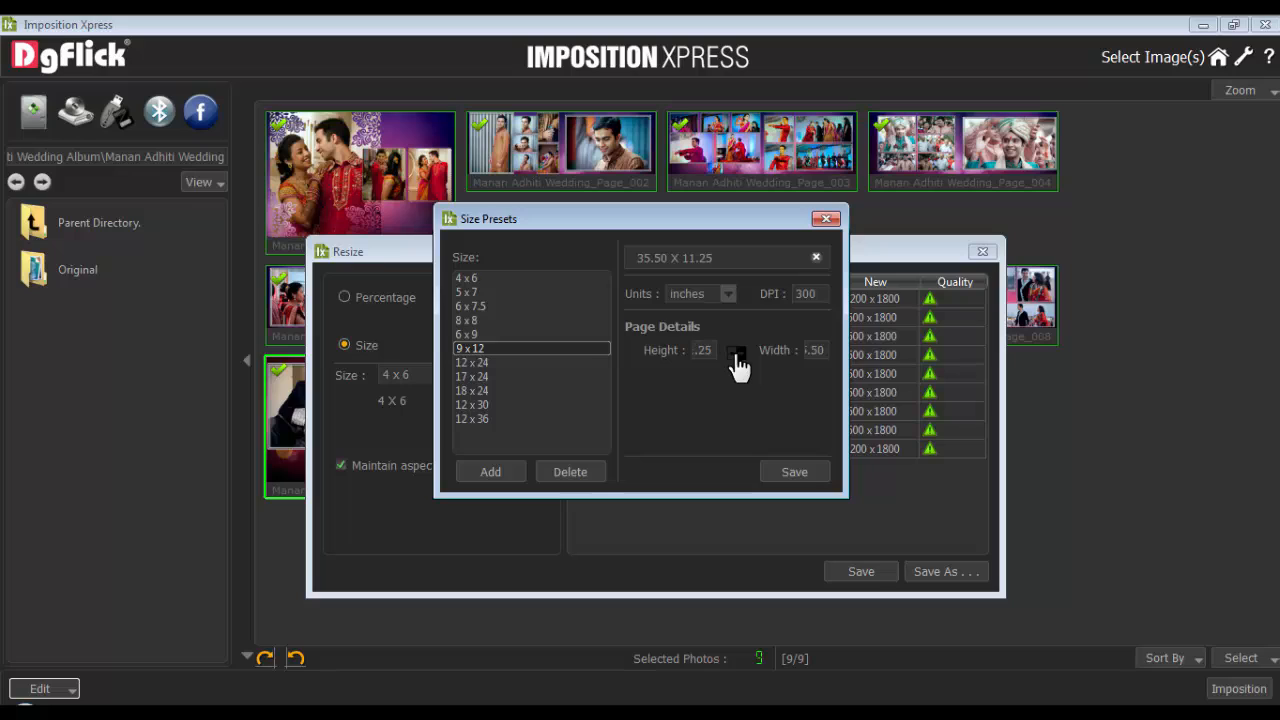
left_click(806, 467)
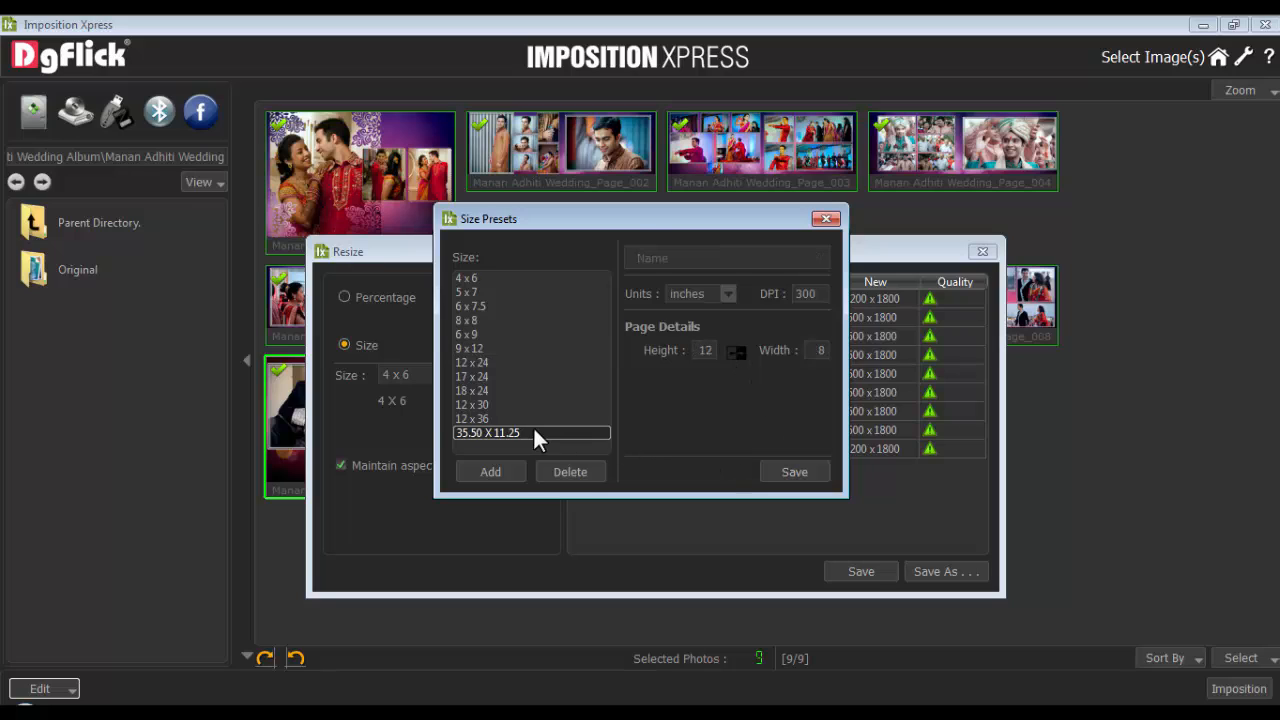
left_click(826, 218)
Resize the selected pages with the 35.50 X 11.25 preset and save them
left_click(471, 375)
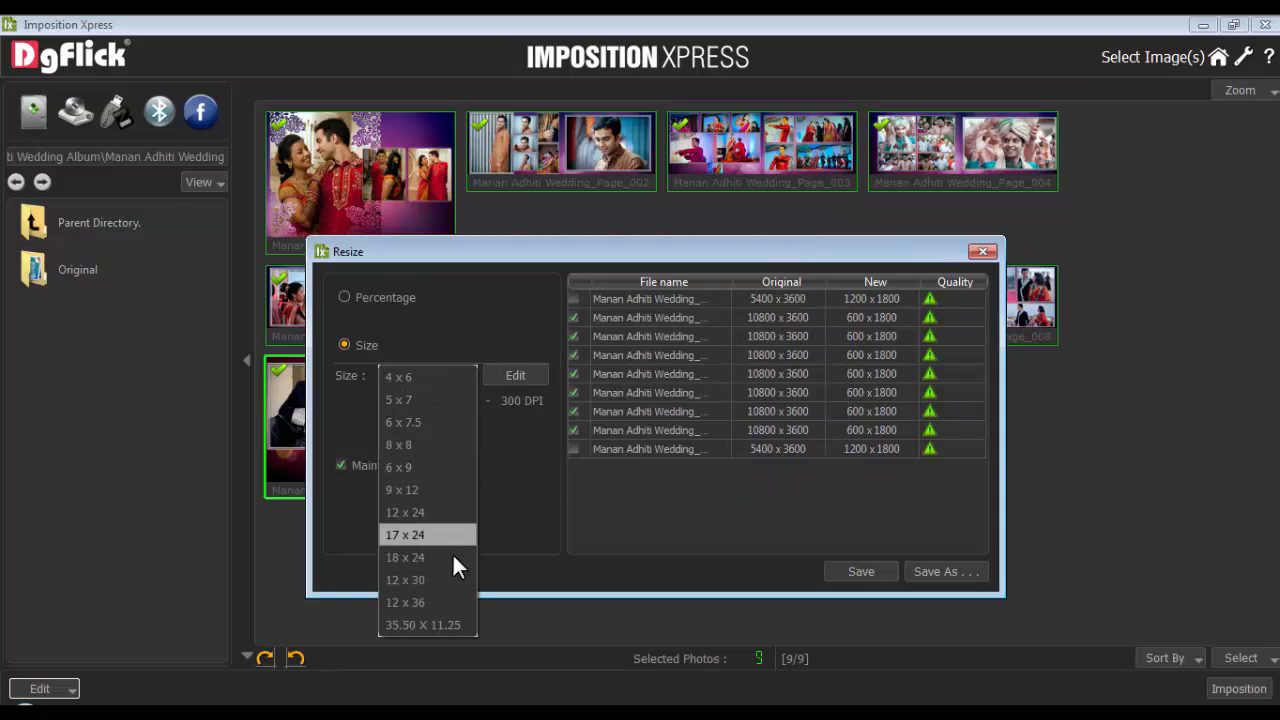
left_click(443, 622)
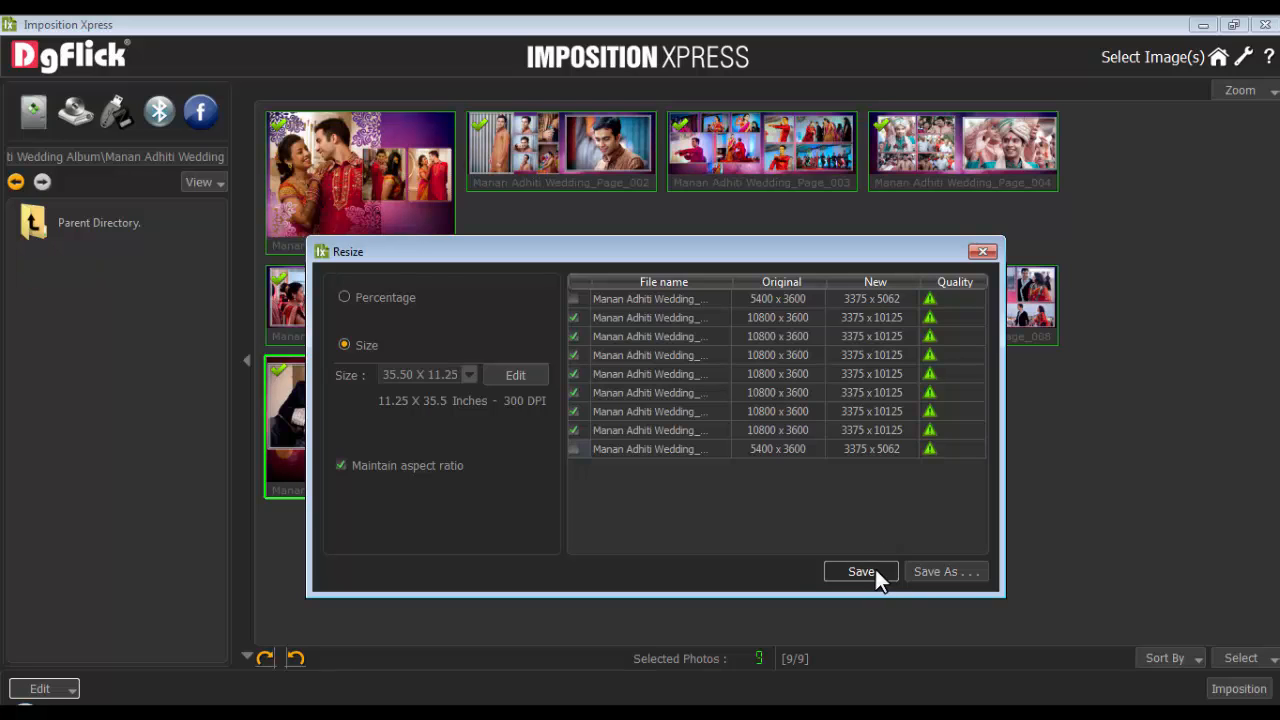
left_click(862, 572)
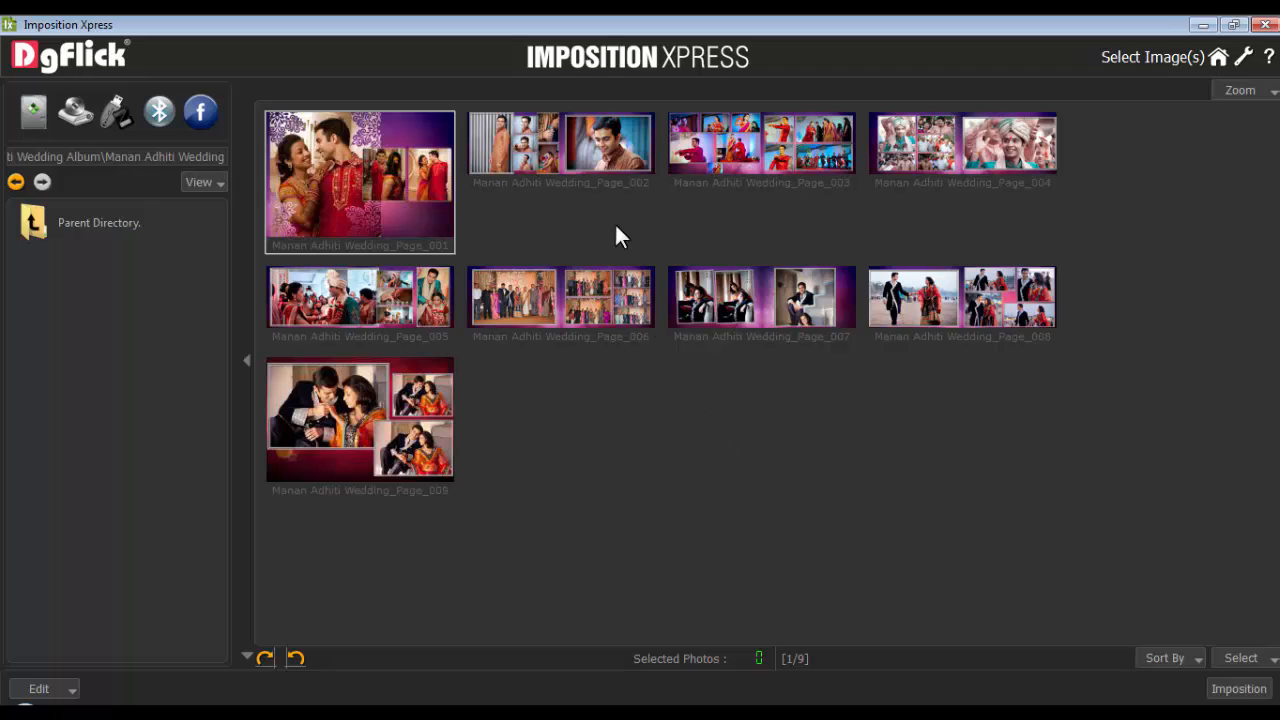
Select the double-page spreads 002 to 008 and start the Split operation on them
left_click(600, 160)
left_click(782, 168)
left_click(955, 160)
left_click(955, 300)
left_click(765, 303)
left_click(565, 302)
left_click(385, 298)
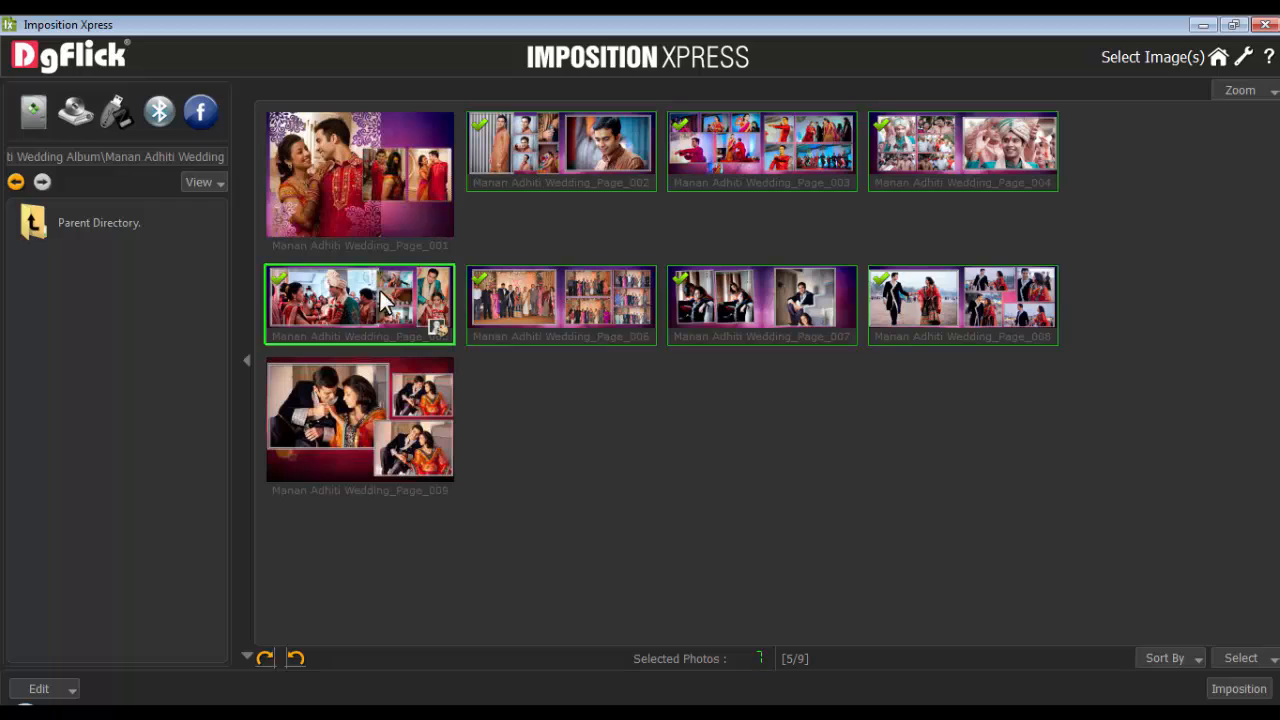
left_click(40, 688)
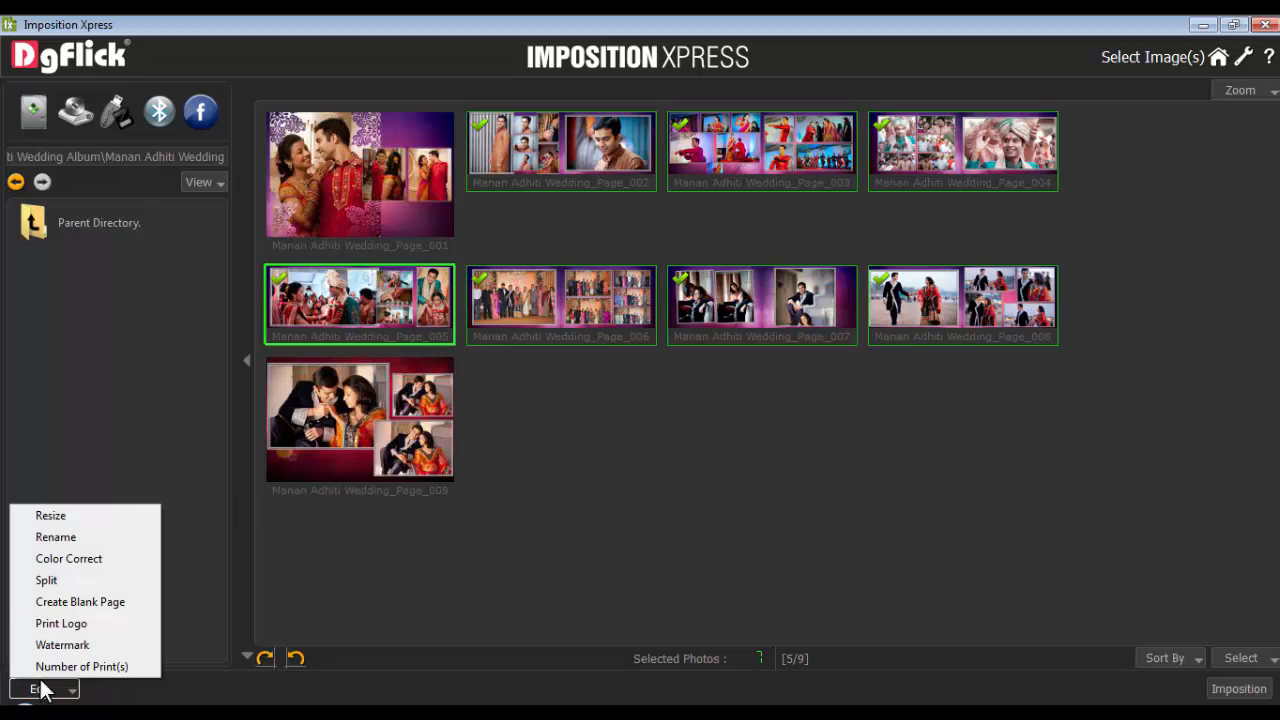
left_click(50, 580)
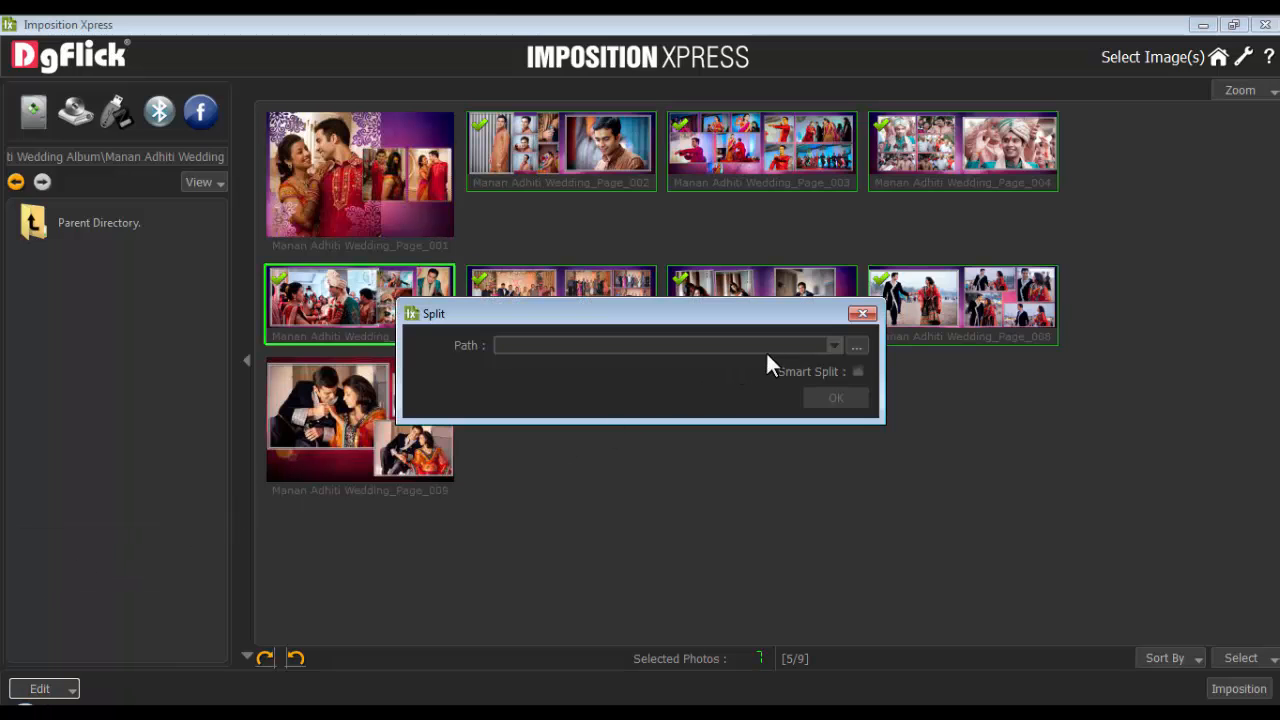
Split the spreads into the album's "Splited" folder without Smart Split, and open the resulting images
left_click(856, 345)
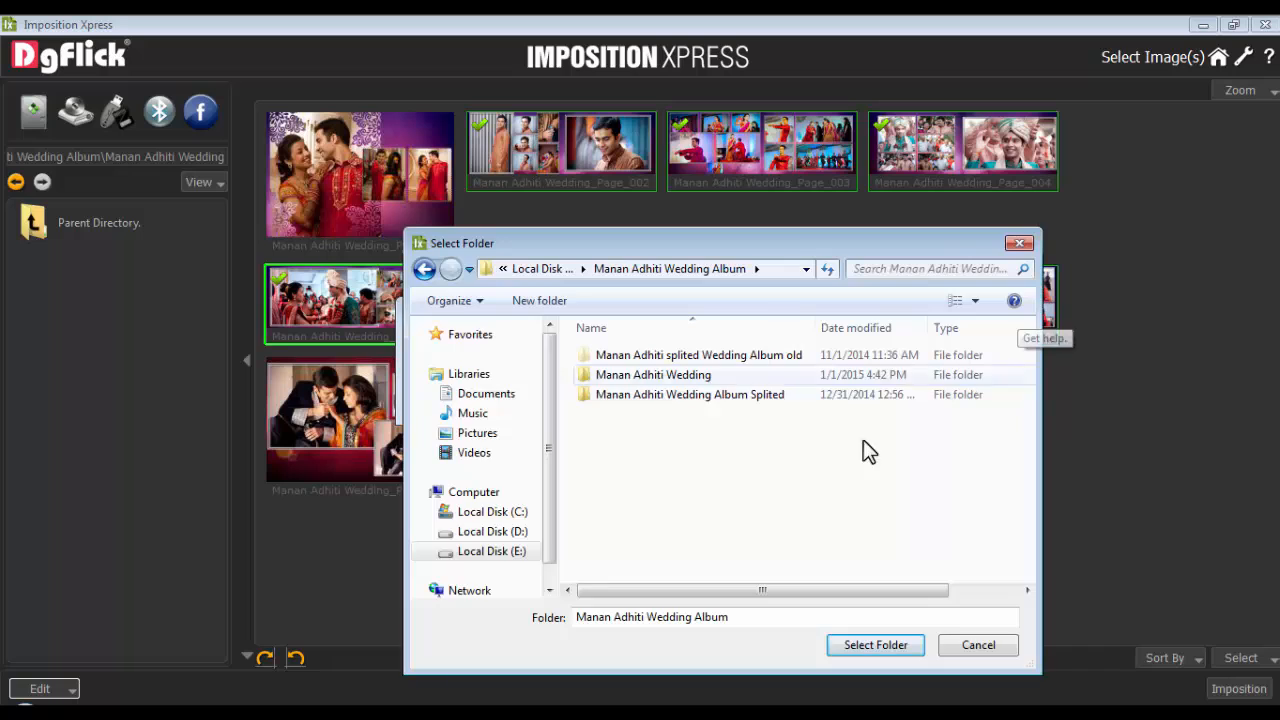
double_click(660, 396)
left_click(863, 645)
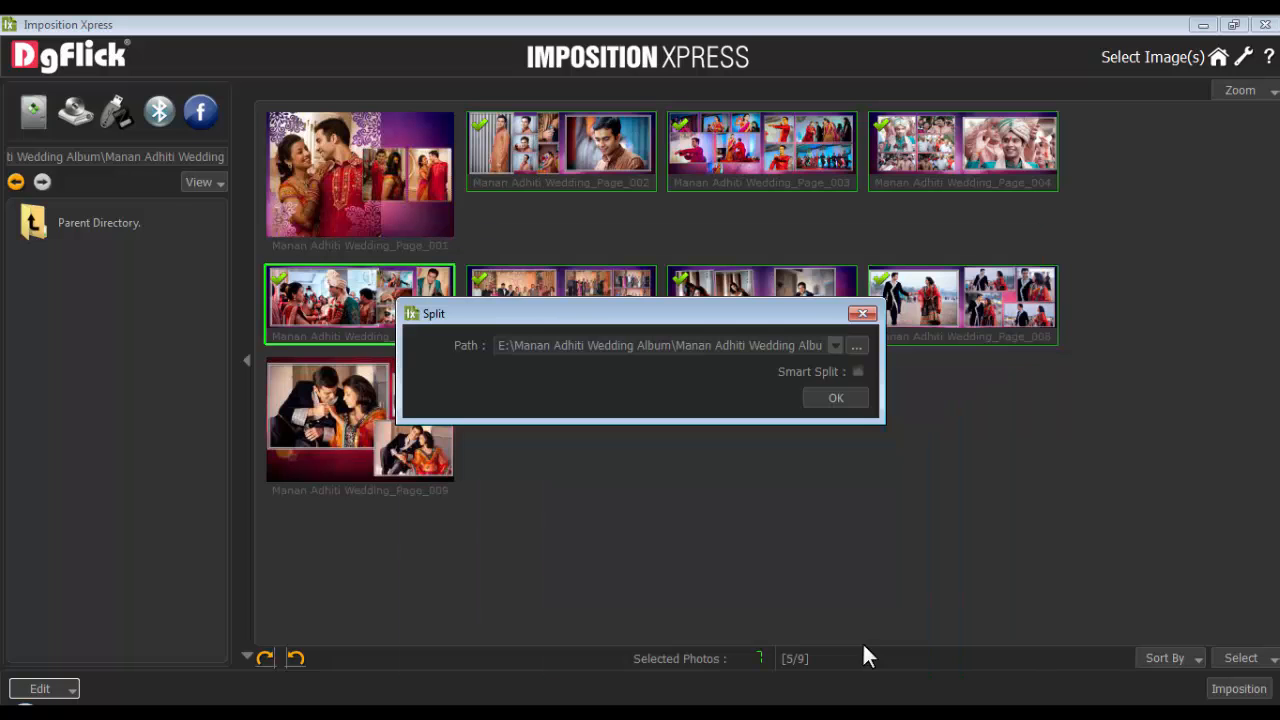
left_click(837, 398)
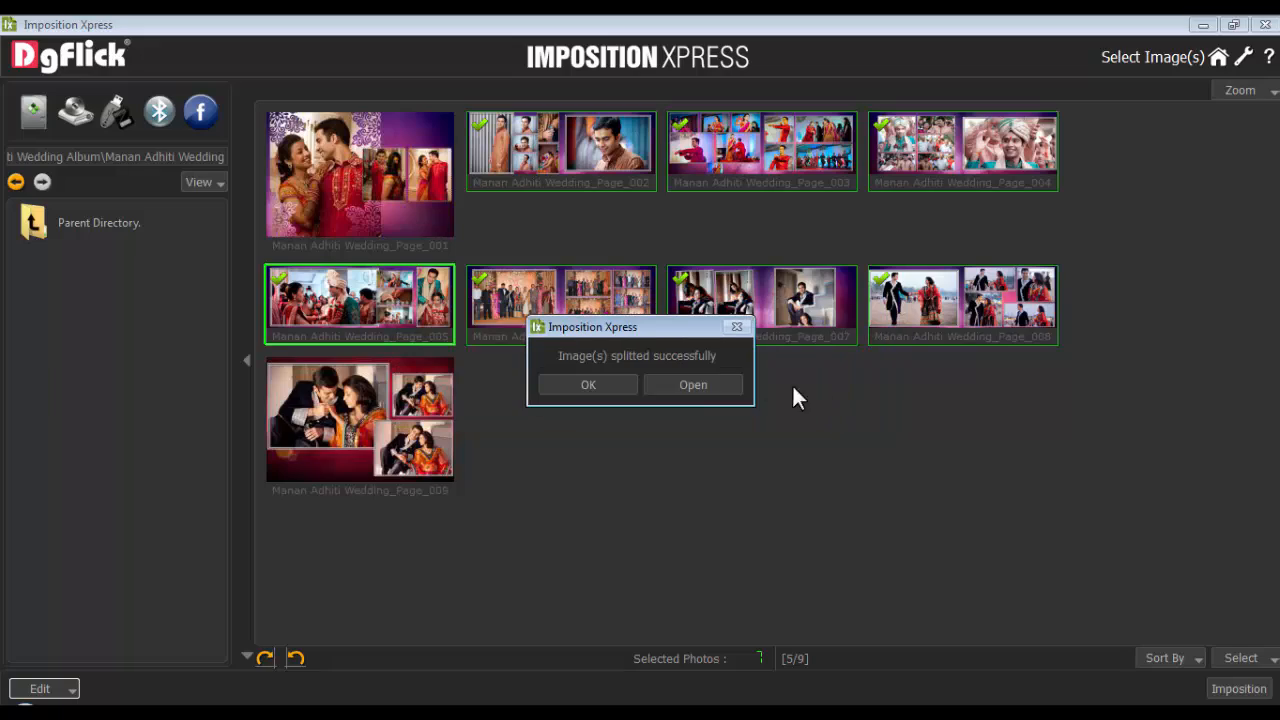
left_click(694, 384)
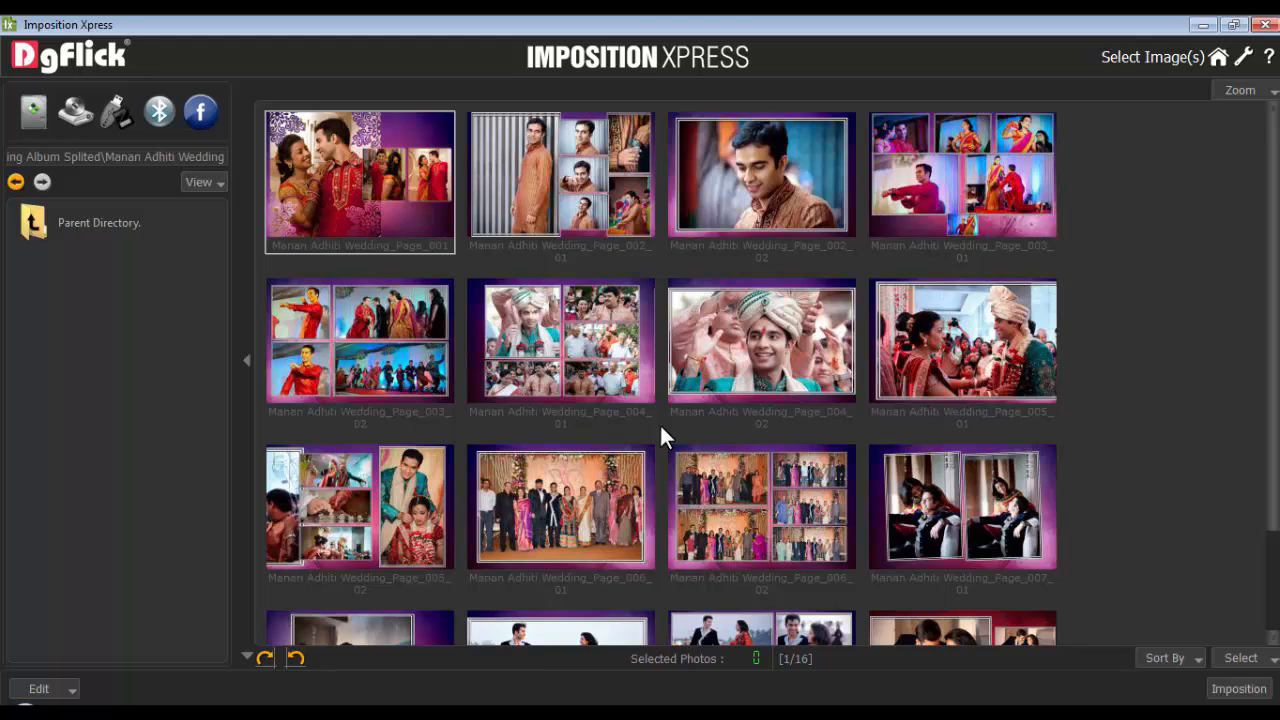
Start a blank page for the album and add a 12 X 18 inch size preset at 300 DPI
left_click(379, 176)
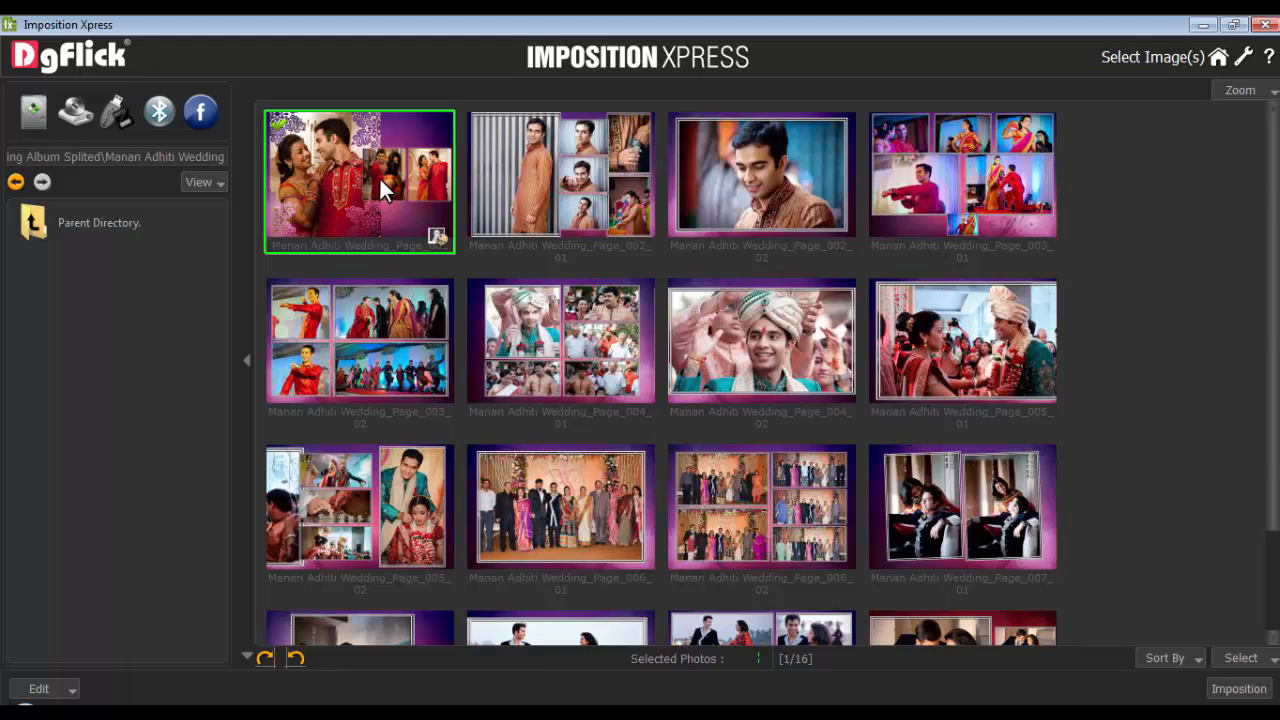
left_click(35, 690)
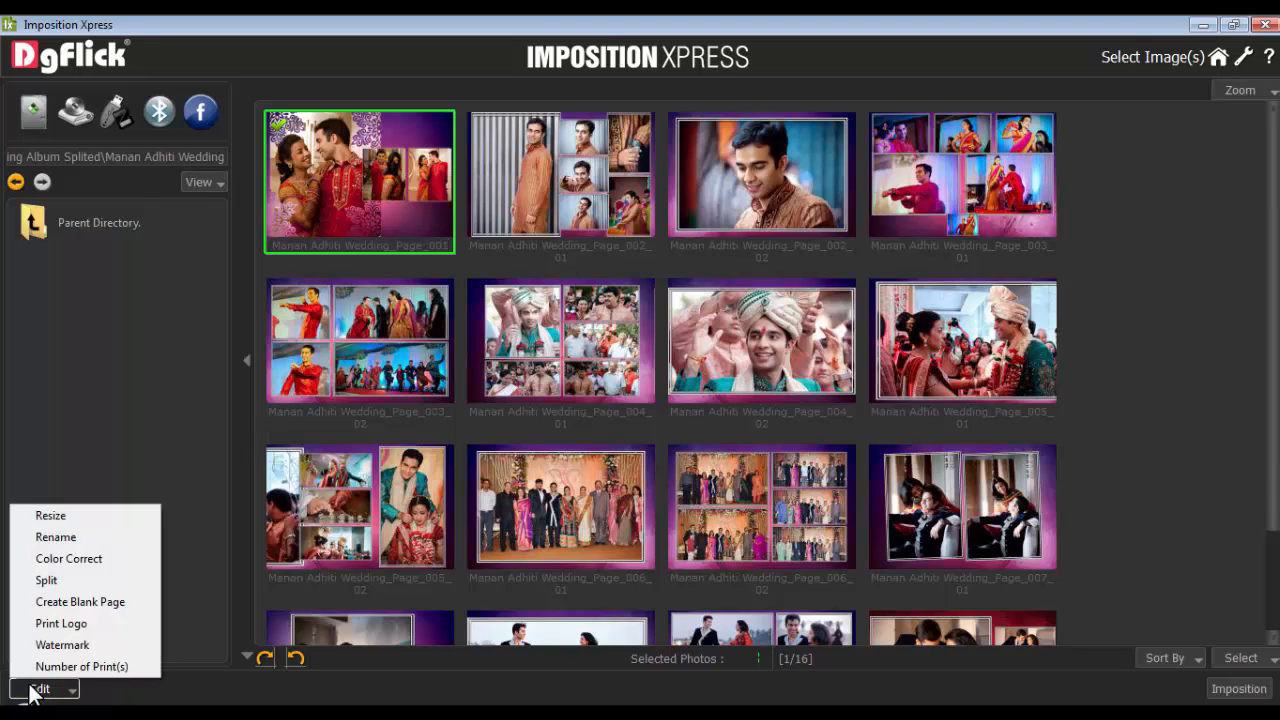
left_click(61, 601)
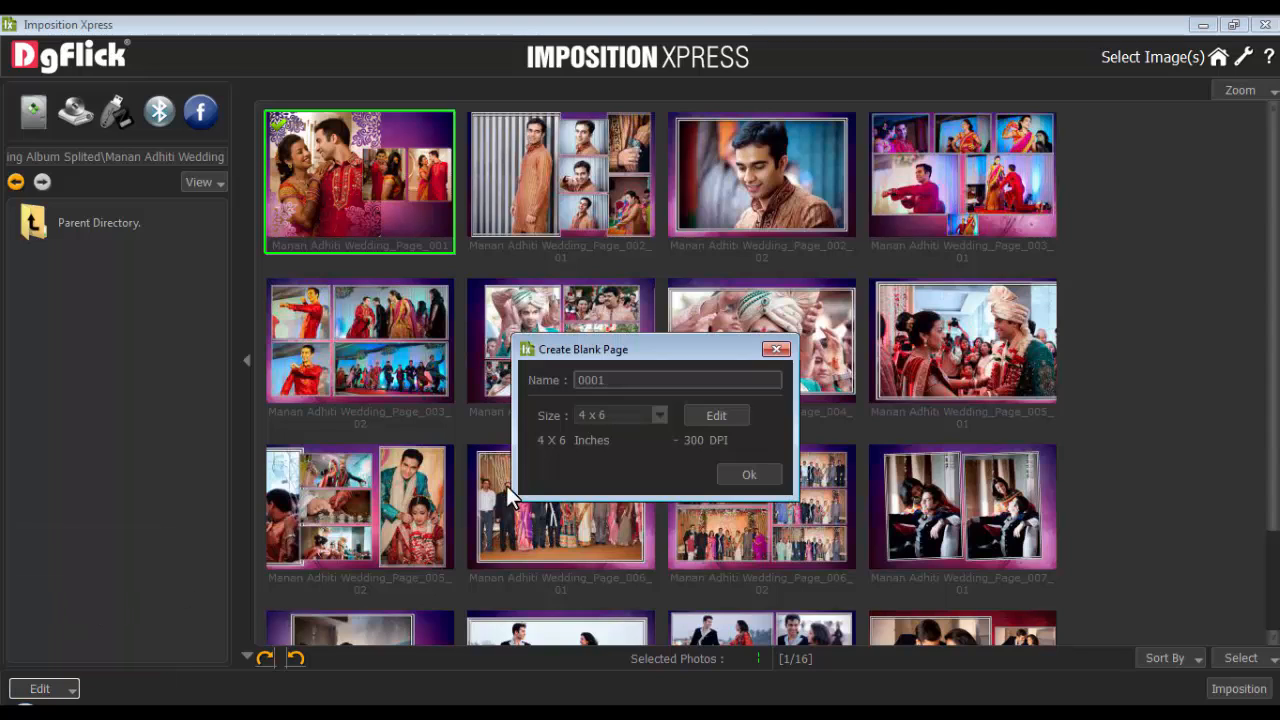
left_click_drag(638, 385, 568, 388)
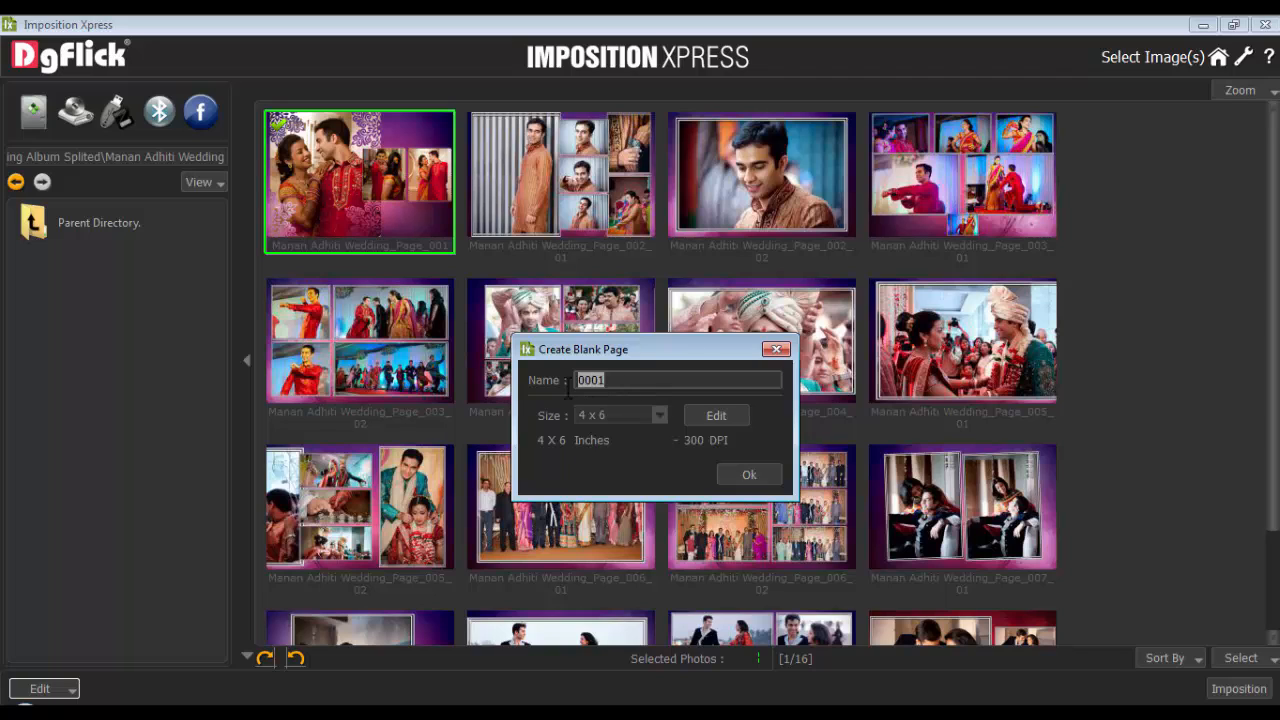
left_click(659, 415)
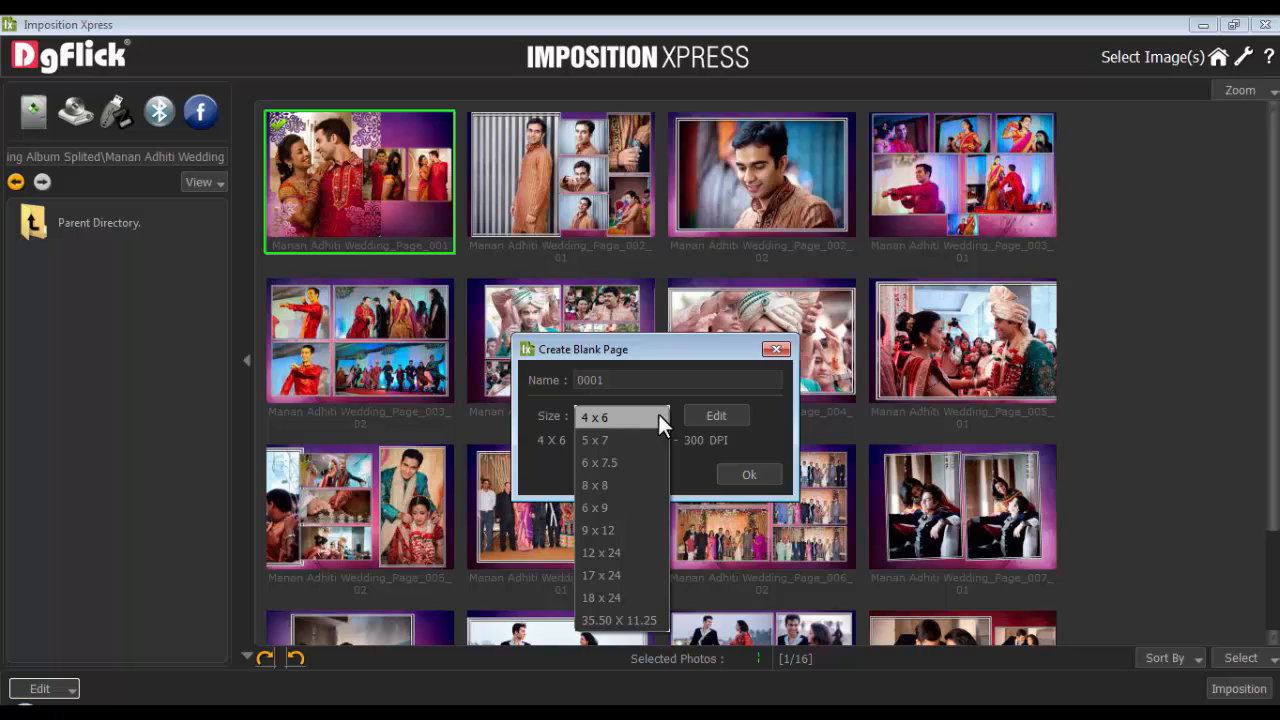
left_click(658, 414)
left_click(729, 412)
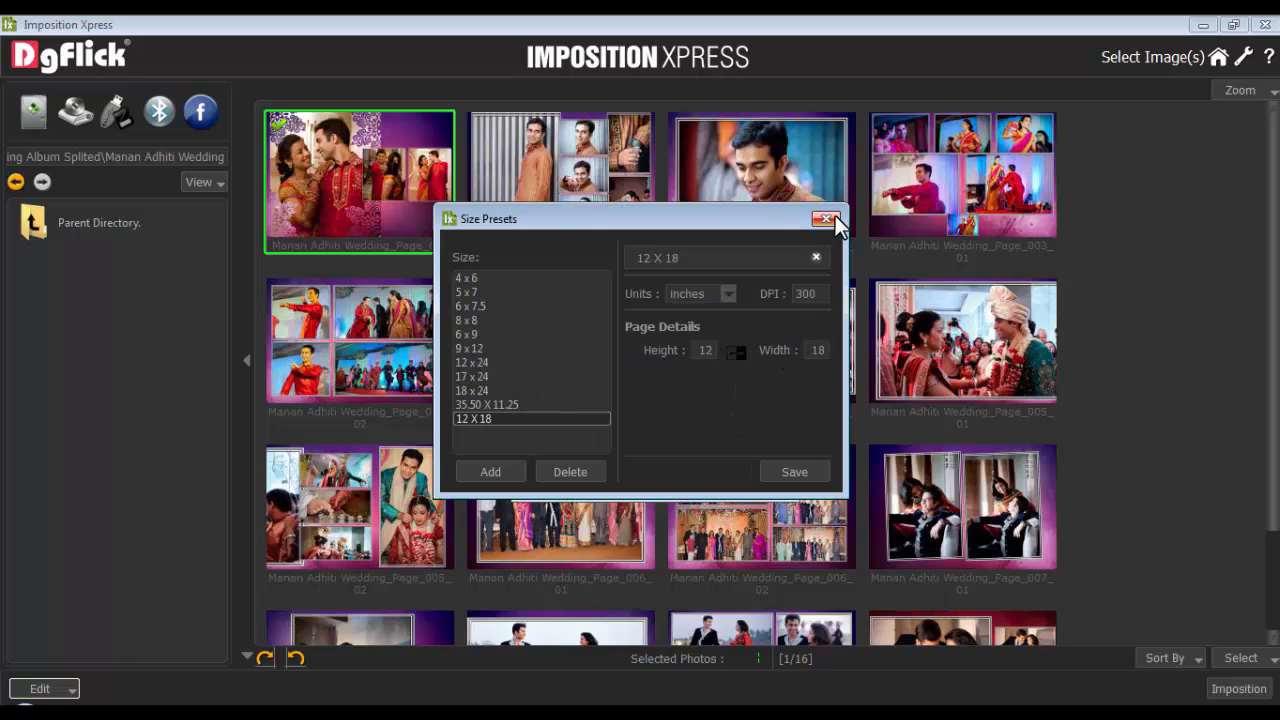
left_click(826, 219)
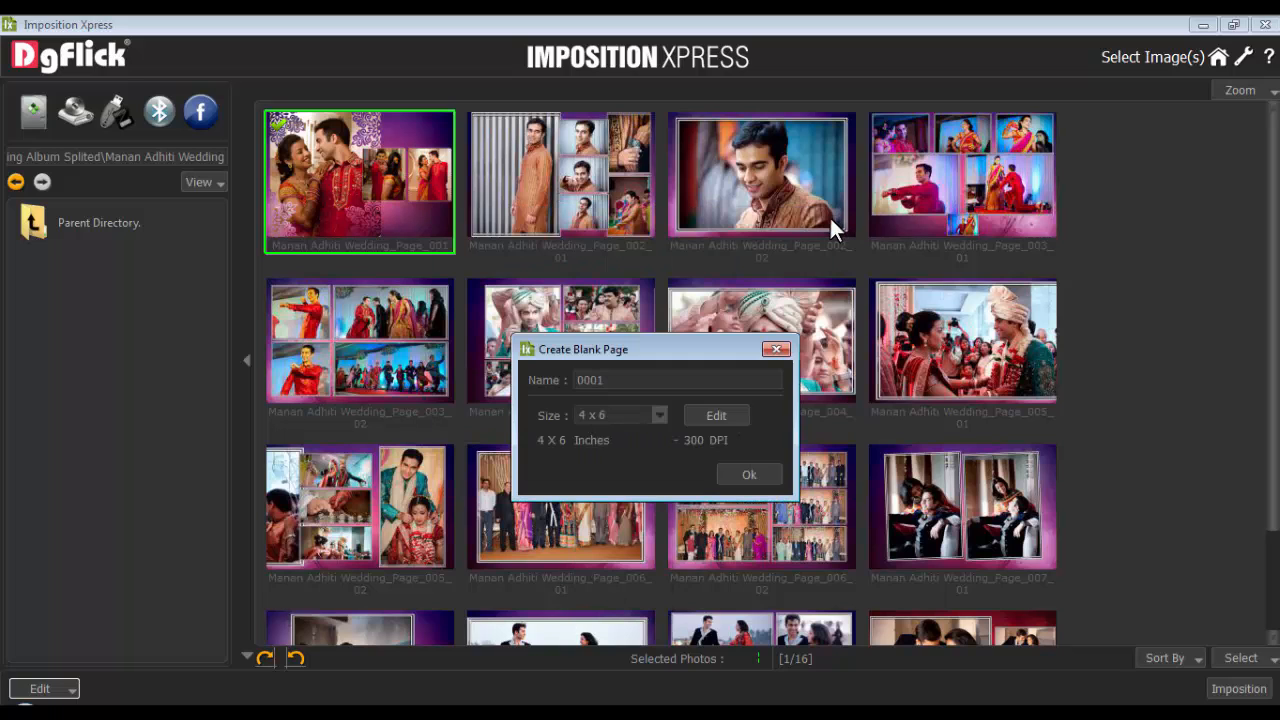
Create blank pages 0001 and 0002 with the 12 X 18 size
left_click(654, 420)
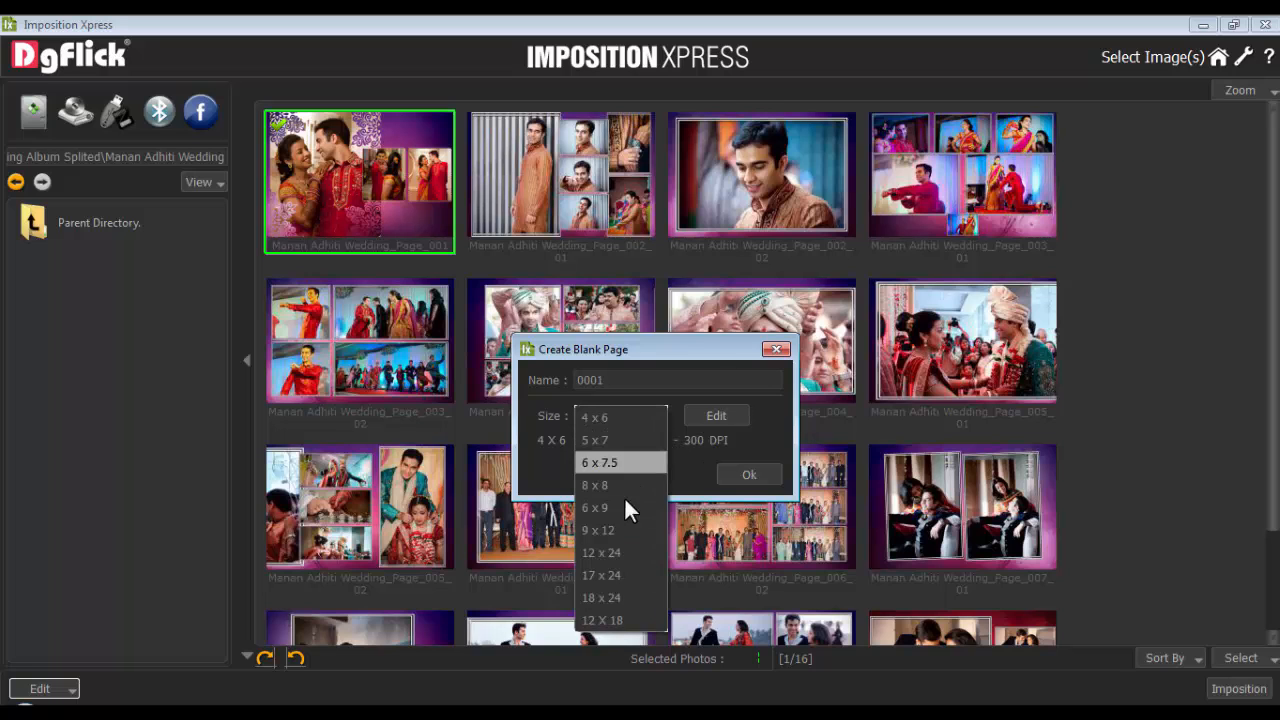
left_click(611, 610)
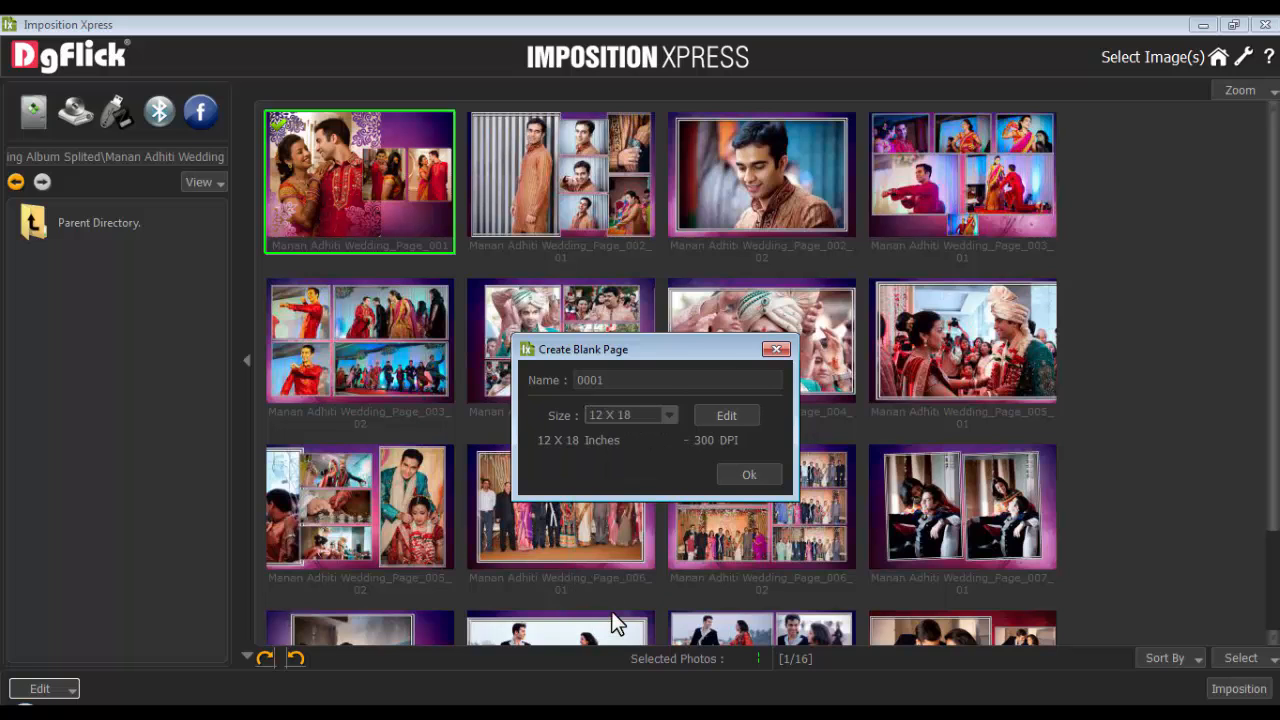
left_click(757, 478)
Move blank page 0002 to the end of the album, after page 009
left_click(358, 170)
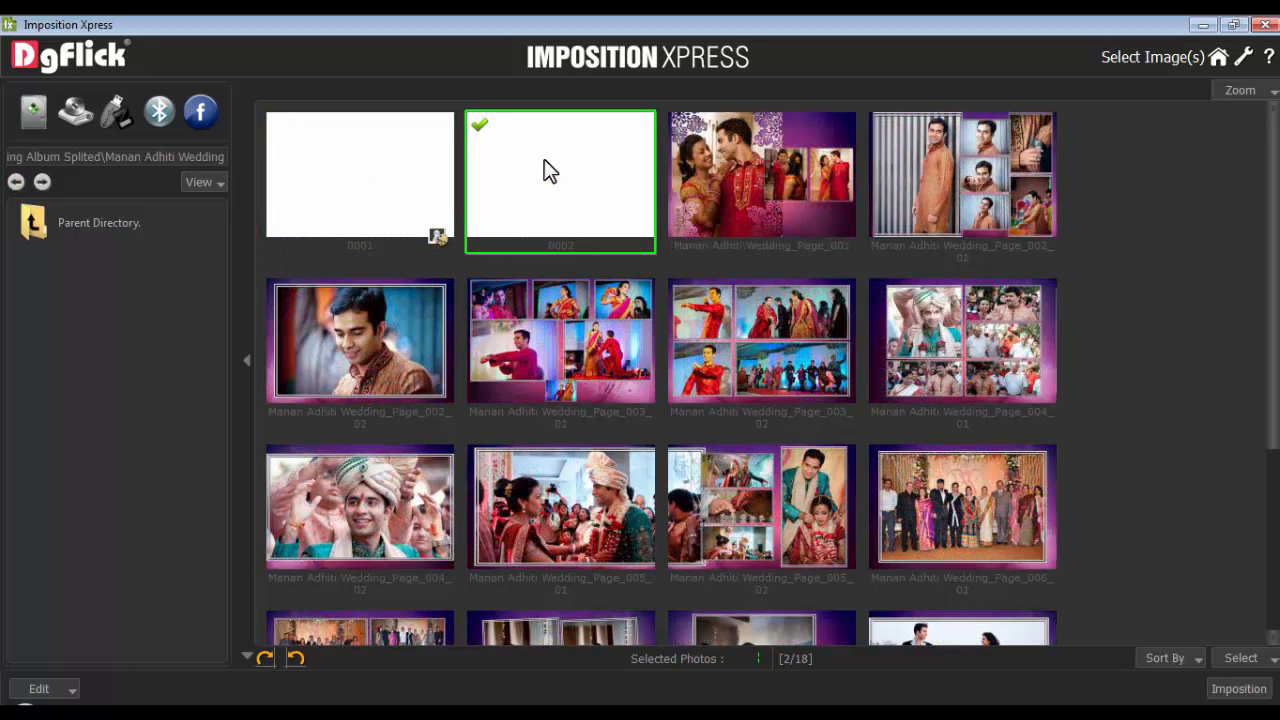
left_click_drag(552, 169, 1010, 628)
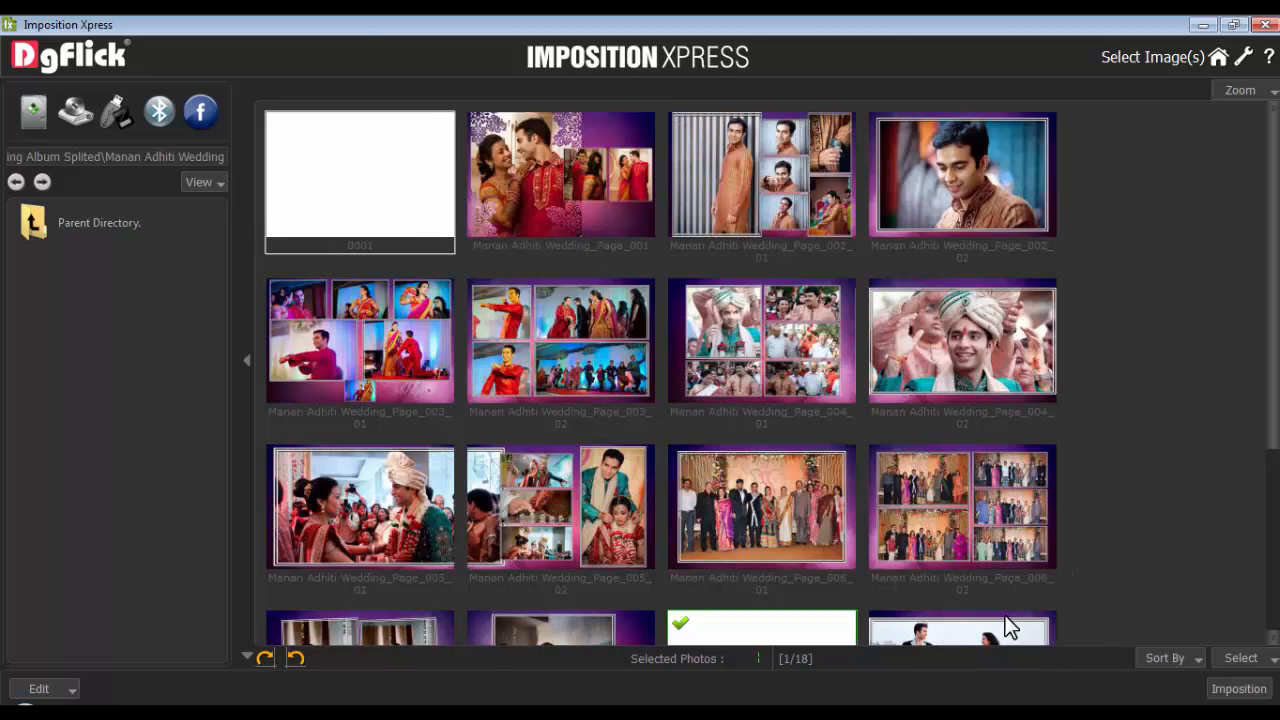
left_click_drag(1274, 375, 1270, 602)
left_click_drag(756, 358, 709, 516)
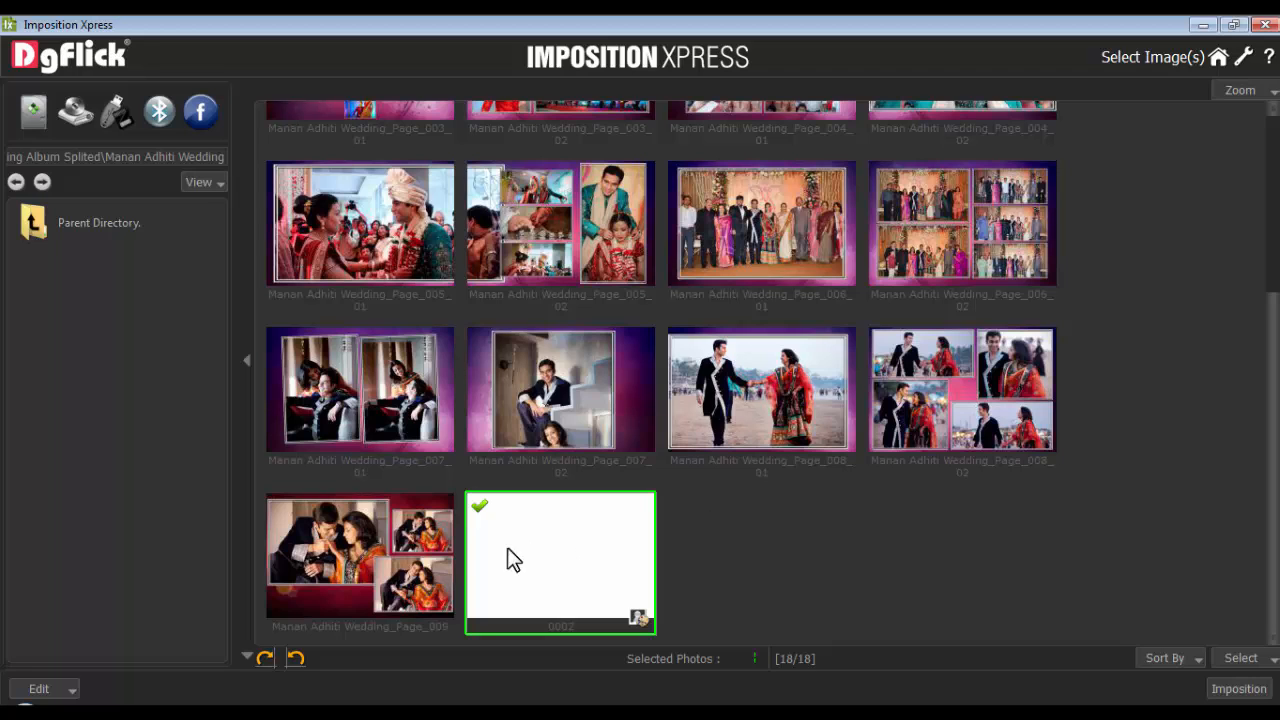
Add page 009, blank page 0001 and page 001 to the selection with blank page 0002, and start resizing them
left_click(402, 542)
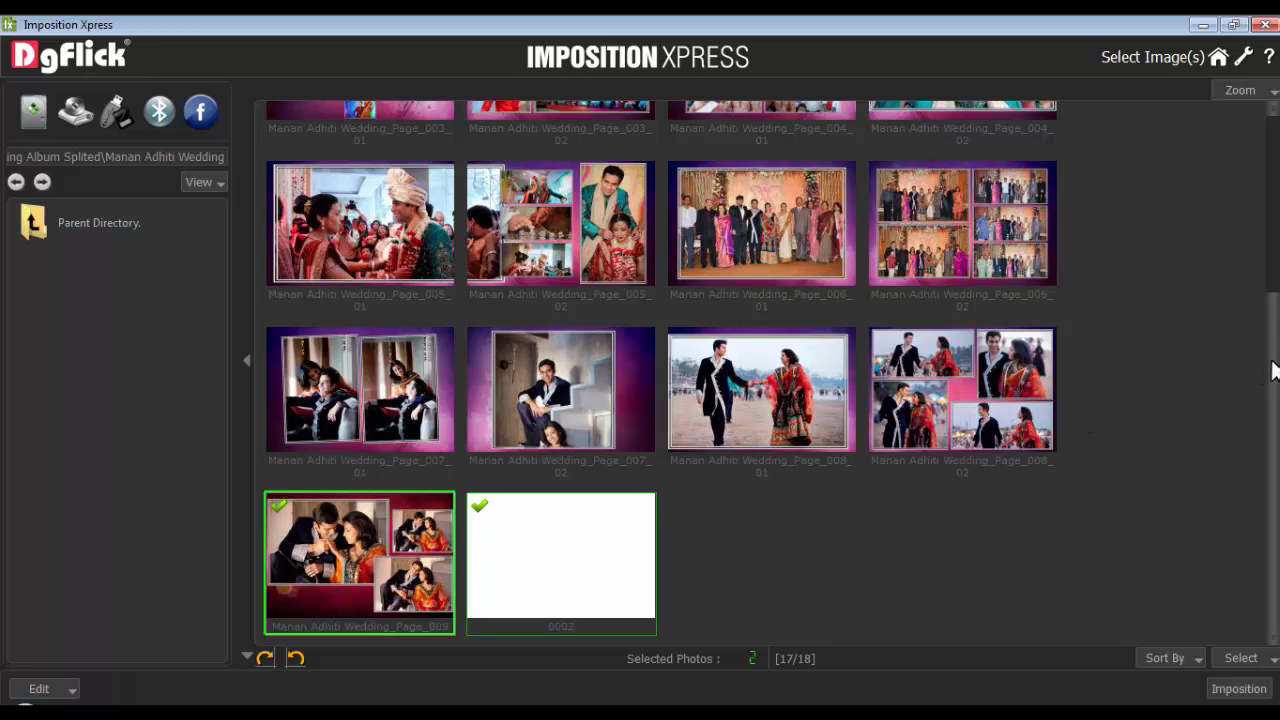
left_click_drag(1274, 366, 1274, 177)
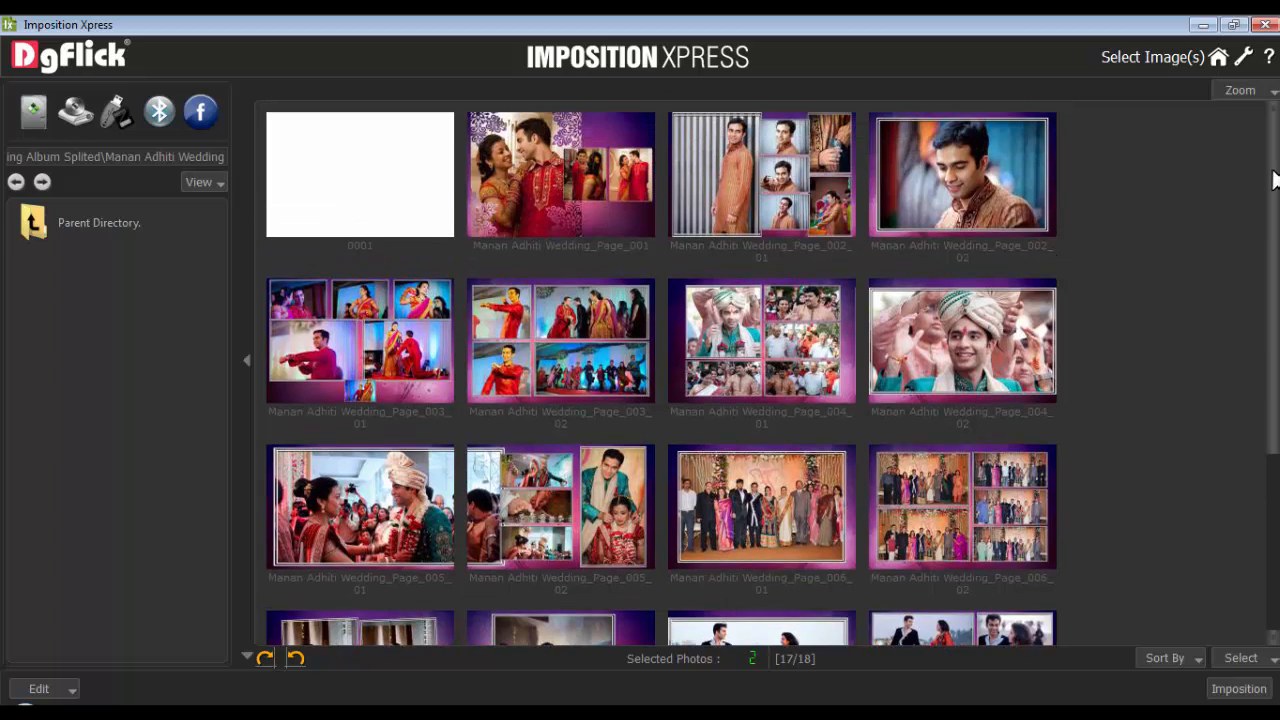
left_click(407, 160)
left_click(537, 159)
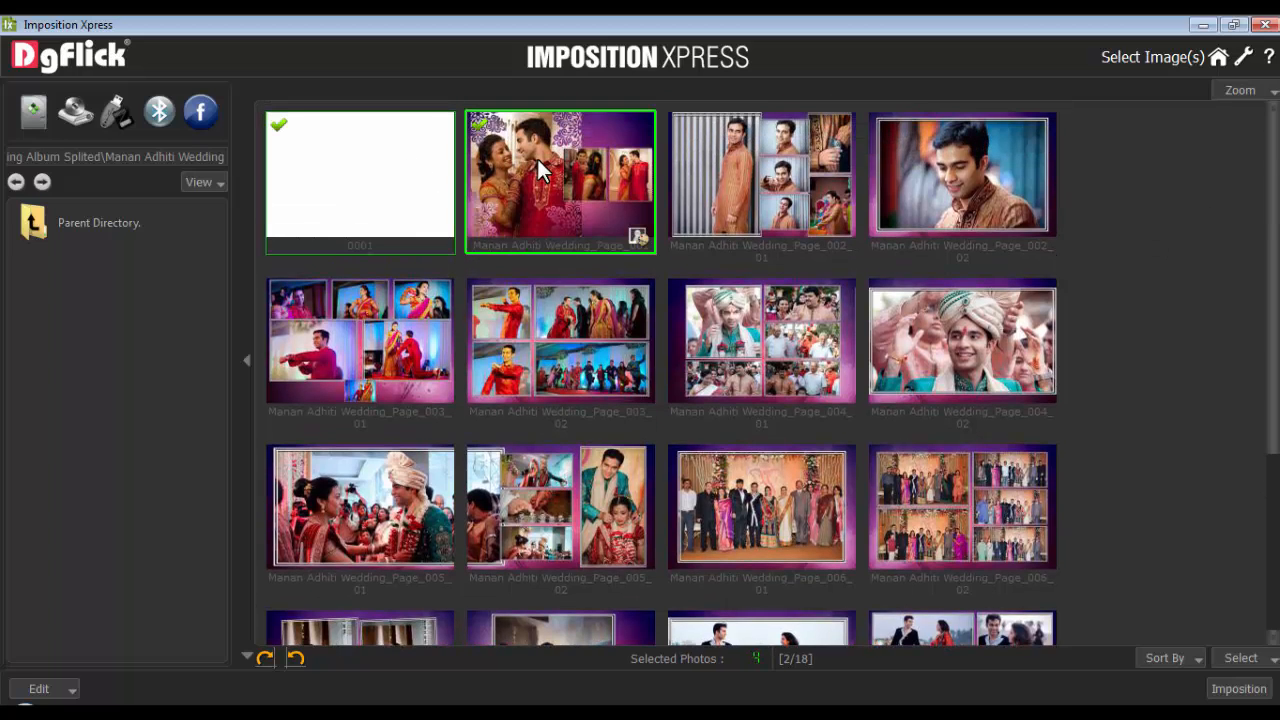
left_click(40, 688)
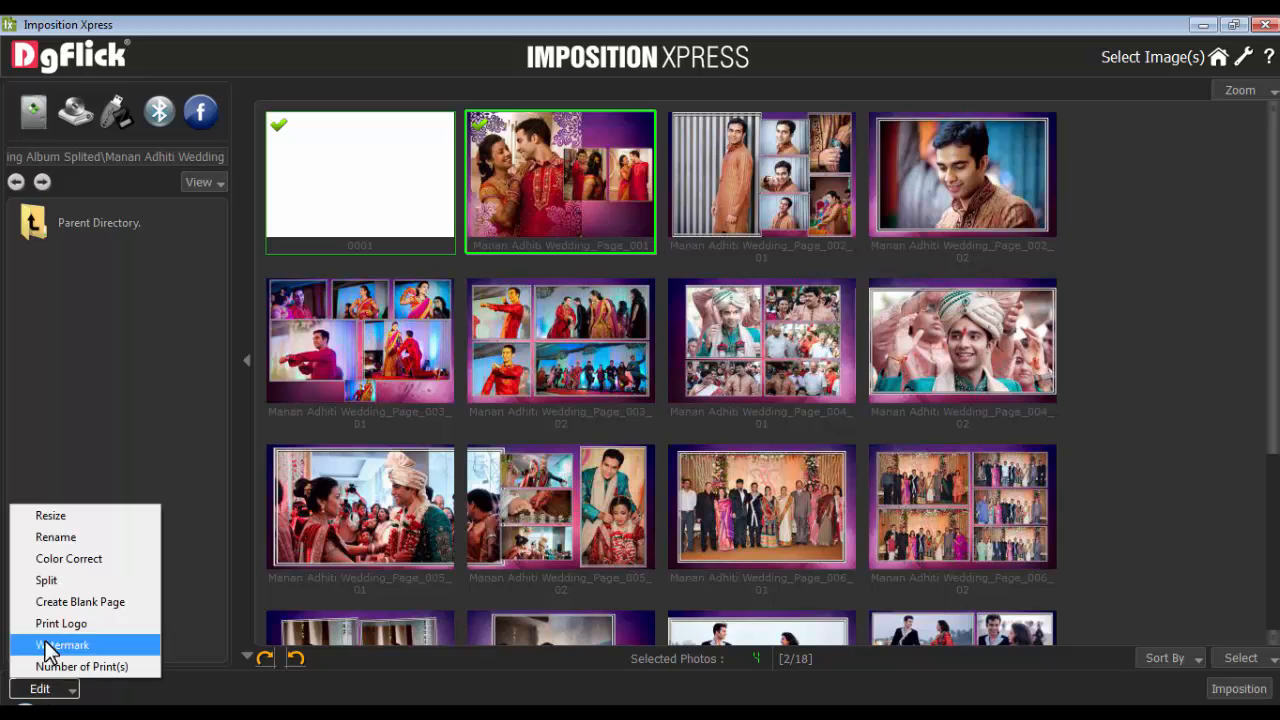
left_click(51, 516)
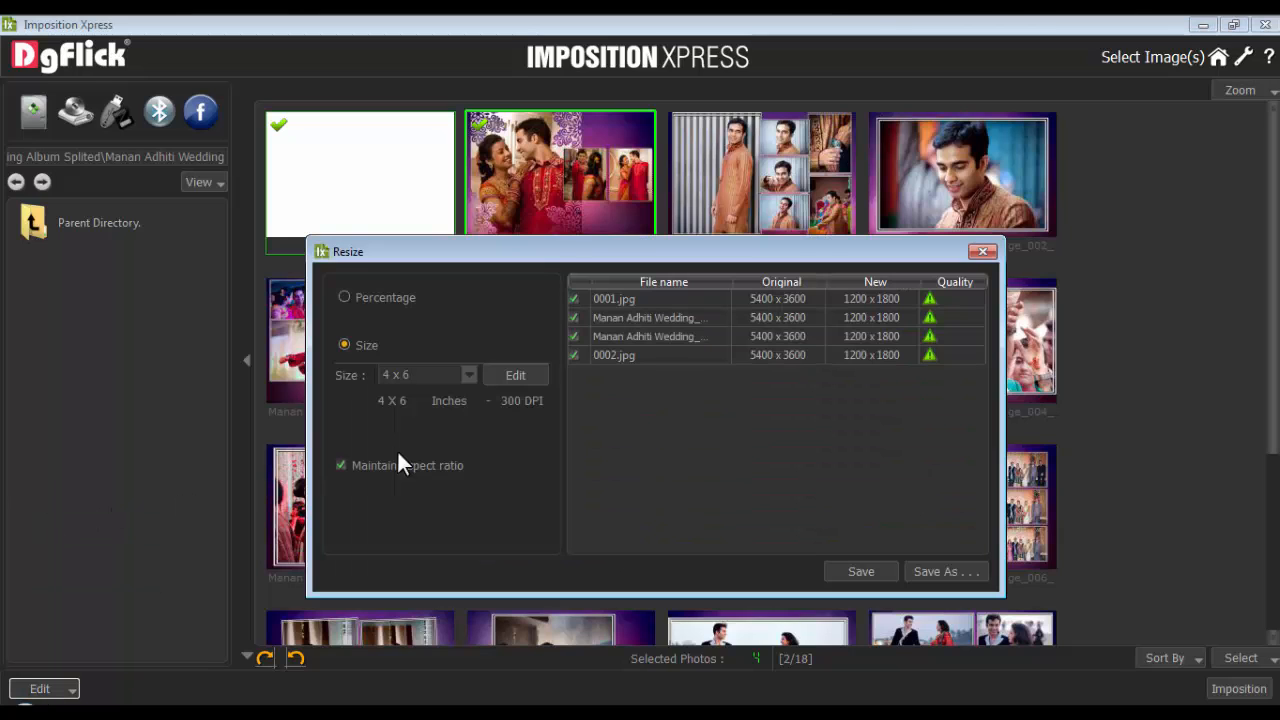
Add an 11.25 X 17.75 inch size preset at 300 DPI
left_click(467, 372)
left_click(467, 372)
left_click(517, 376)
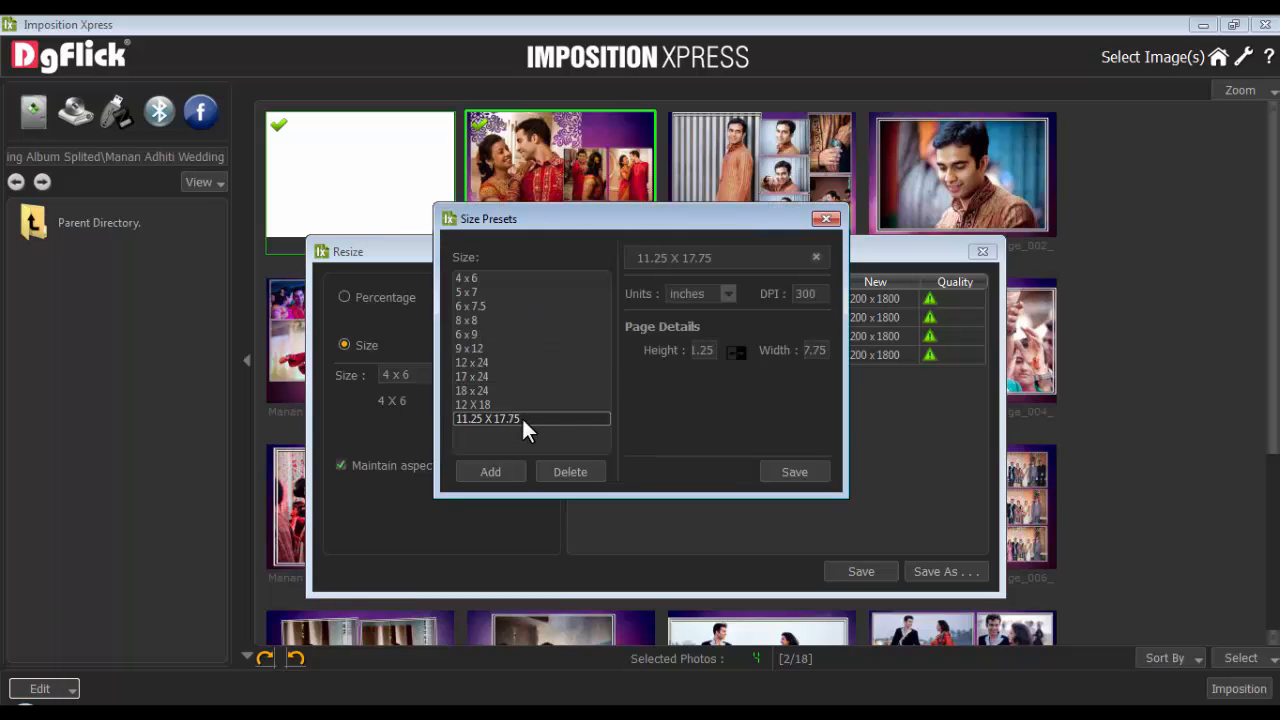
left_click(824, 218)
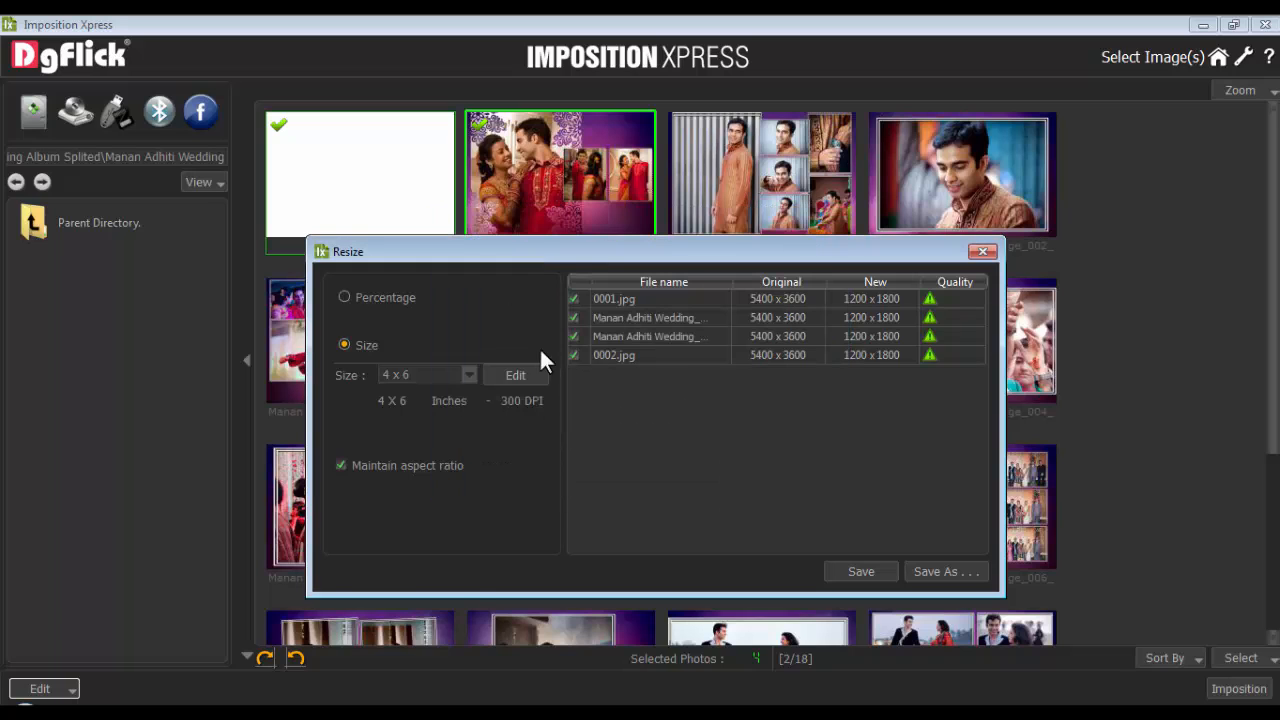
Resize the four selected pages with the 11.25 X 17.75 preset, keeping the aspect ratio, and save them
left_click(461, 366)
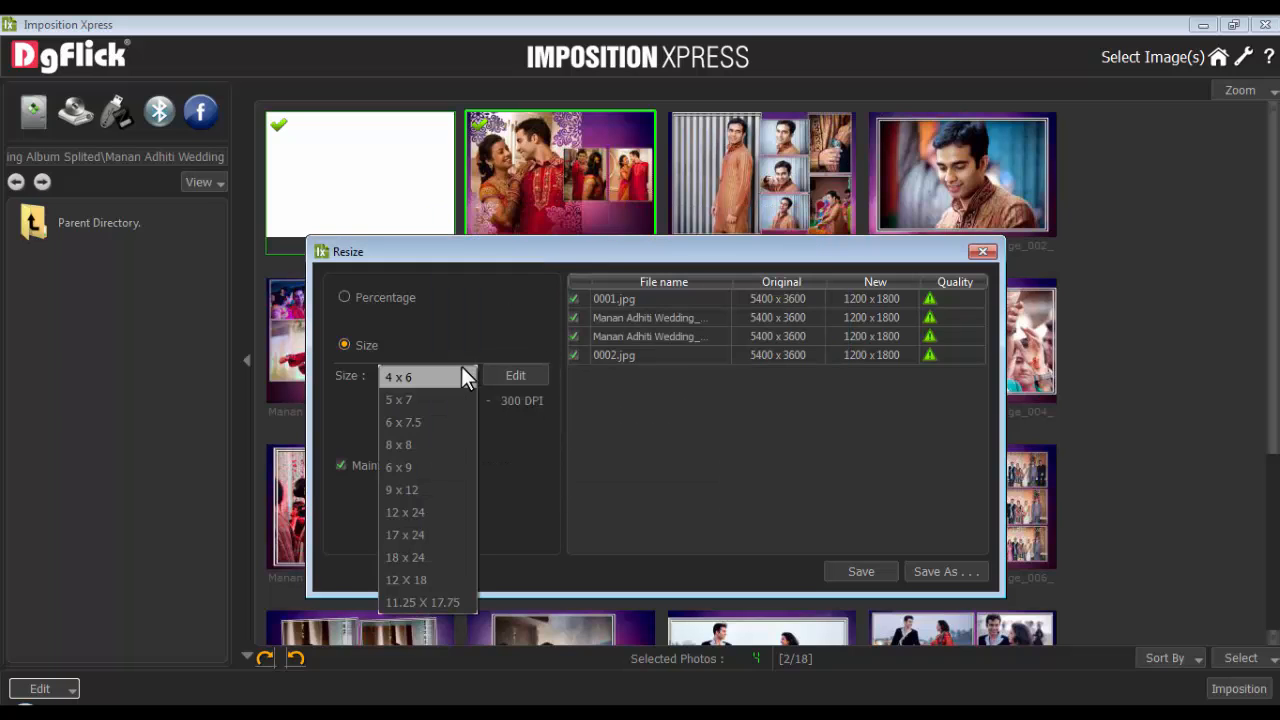
left_click(440, 601)
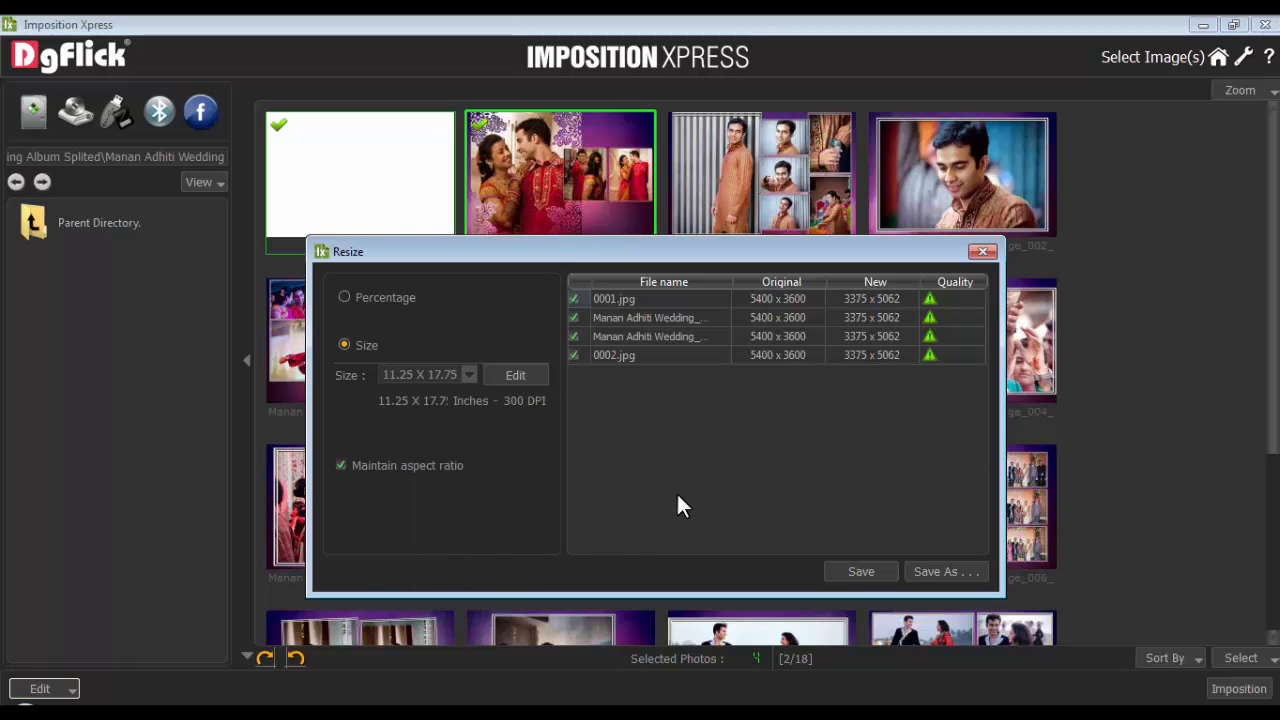
left_click(856, 569)
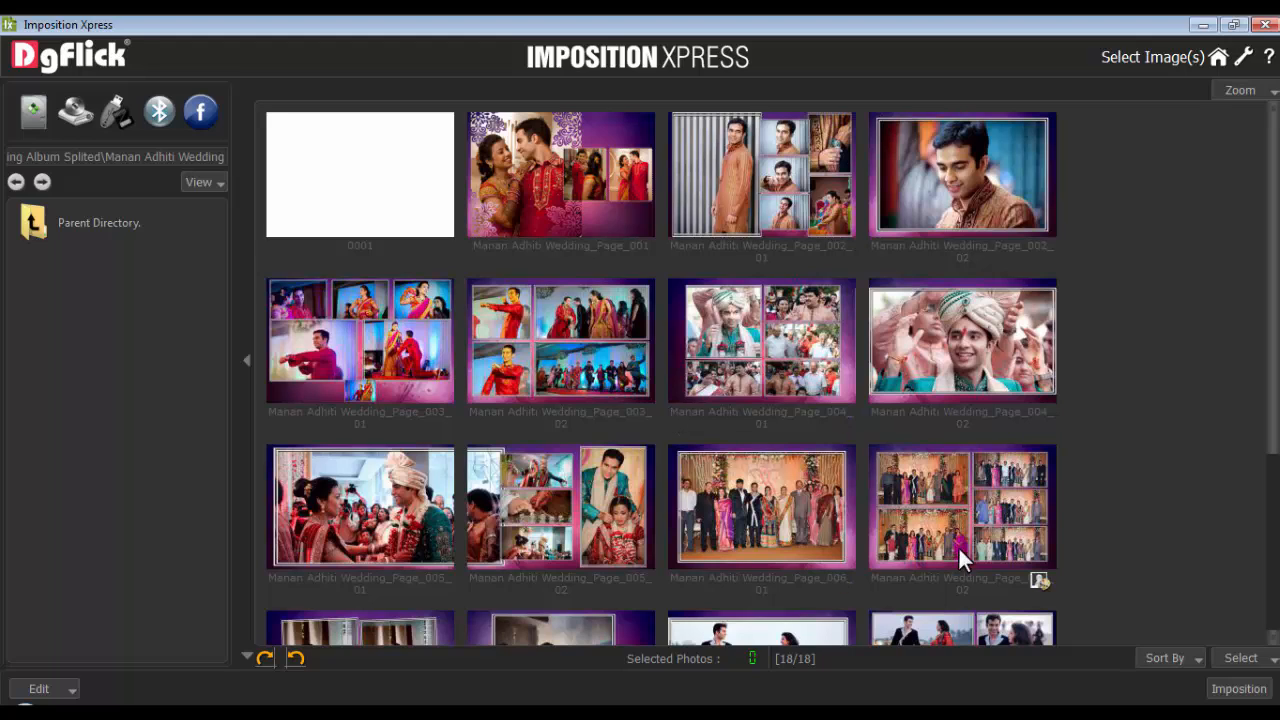
Select all the pages and rename them with the format Page_##, starting from 1
left_click(1225, 656)
left_click(1122, 592)
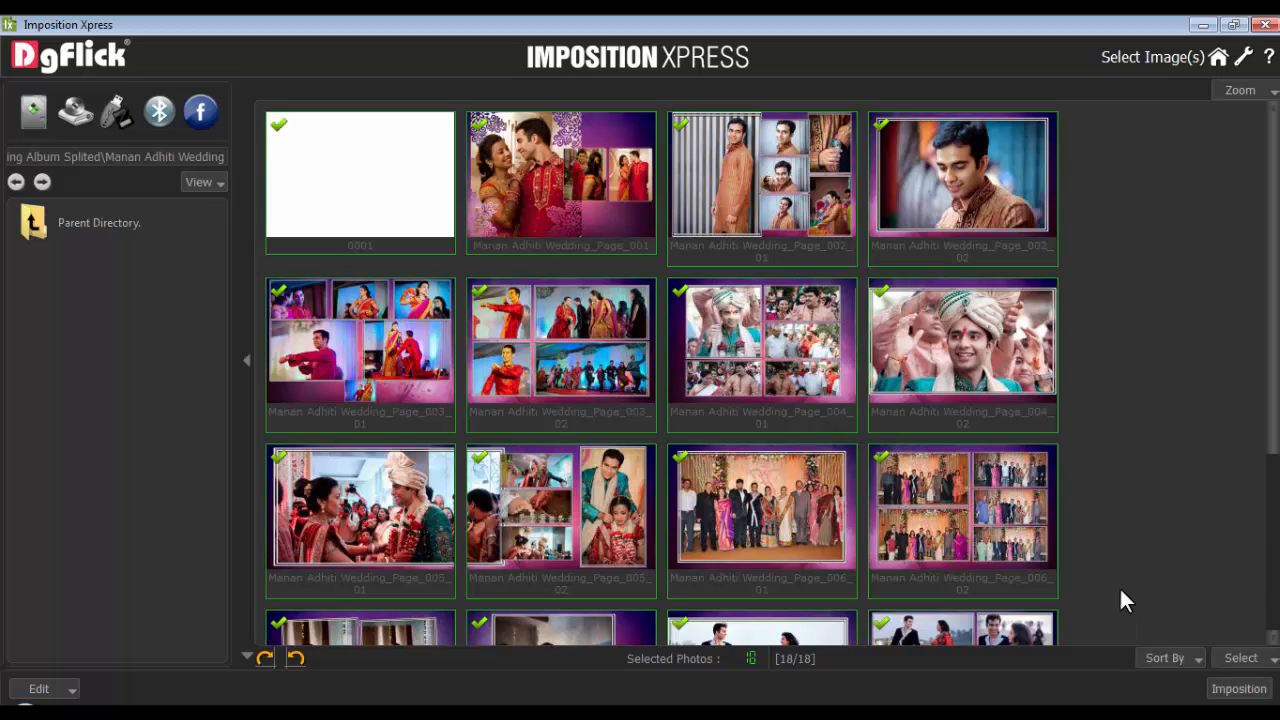
left_click(40, 689)
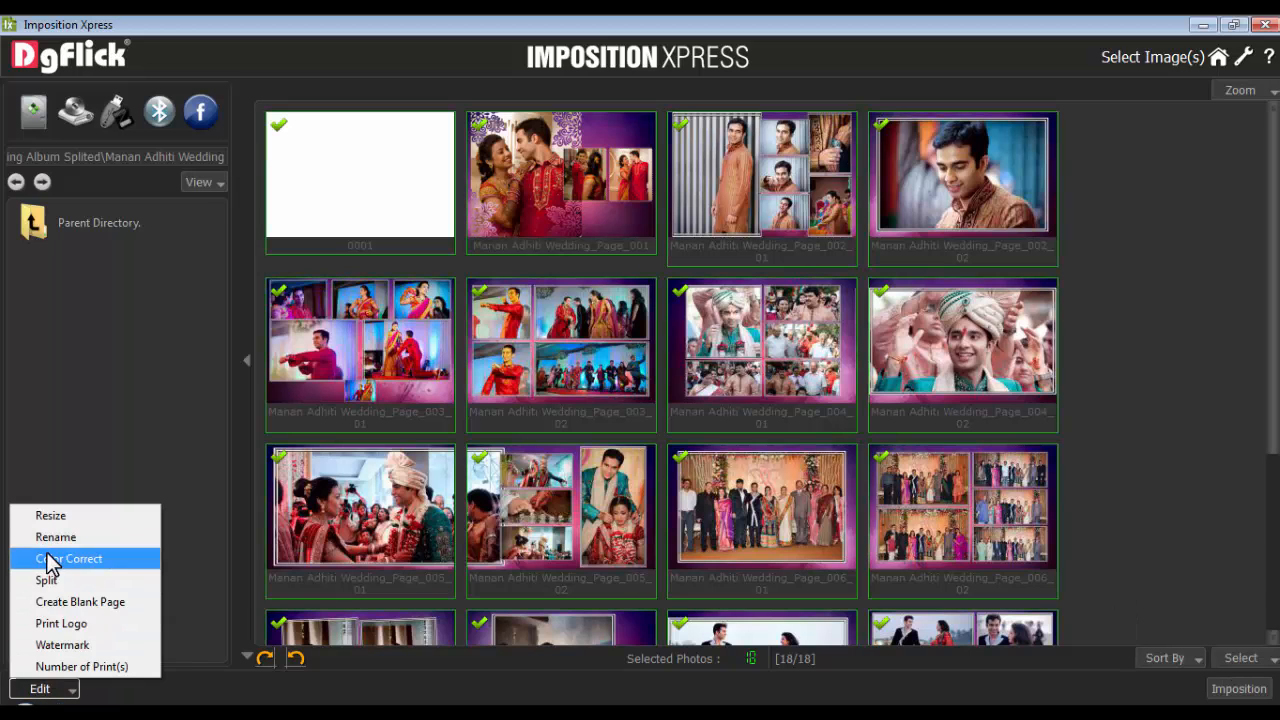
left_click(48, 538)
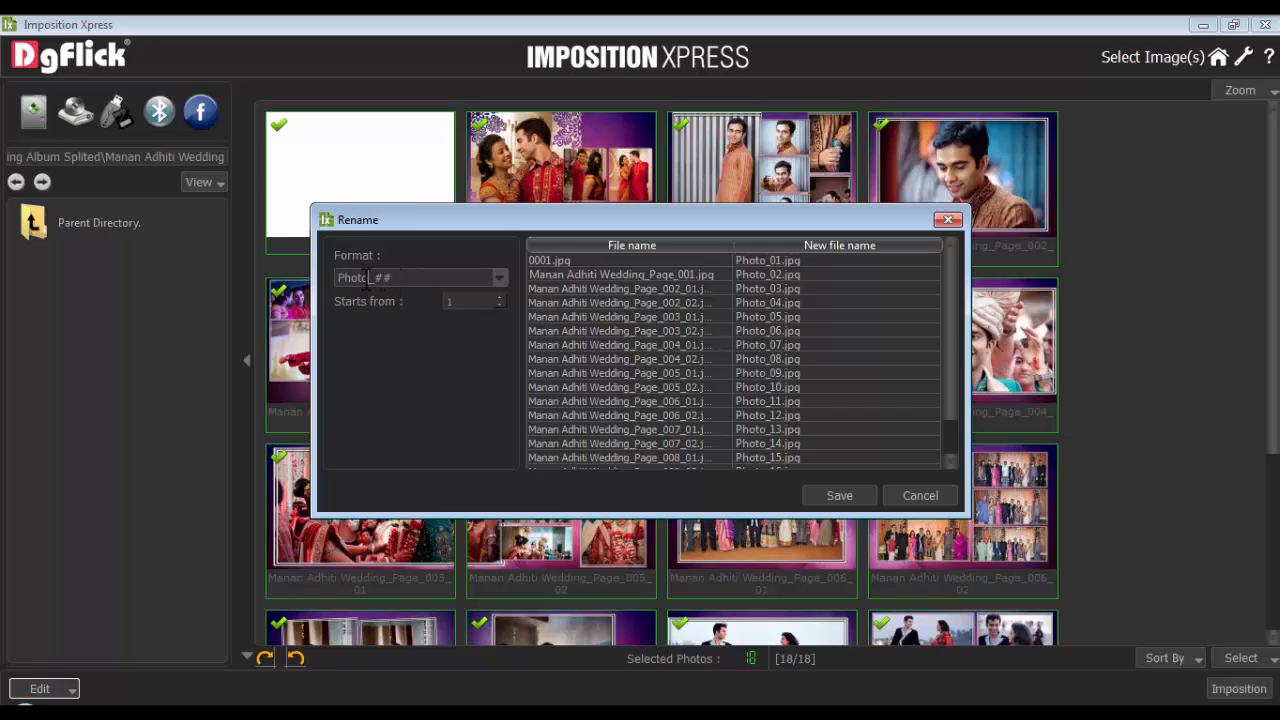
left_click_drag(368, 278, 337, 283)
type("Page")
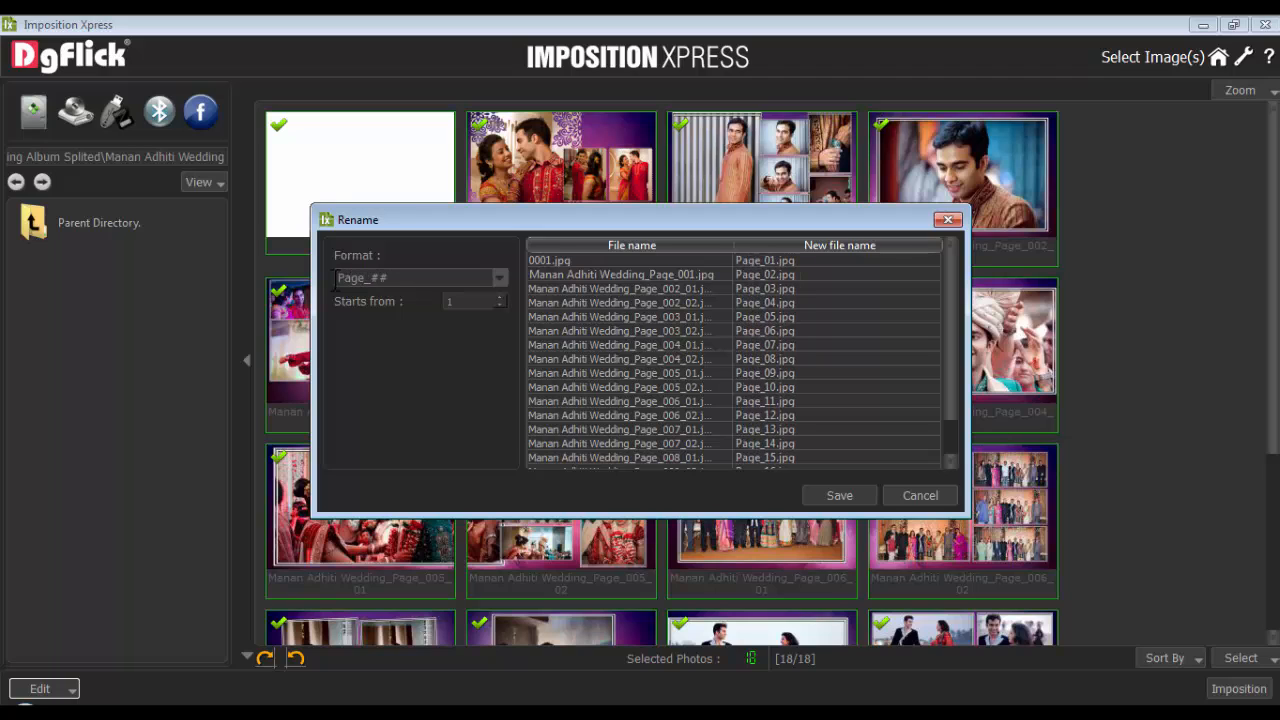
left_click(499, 280)
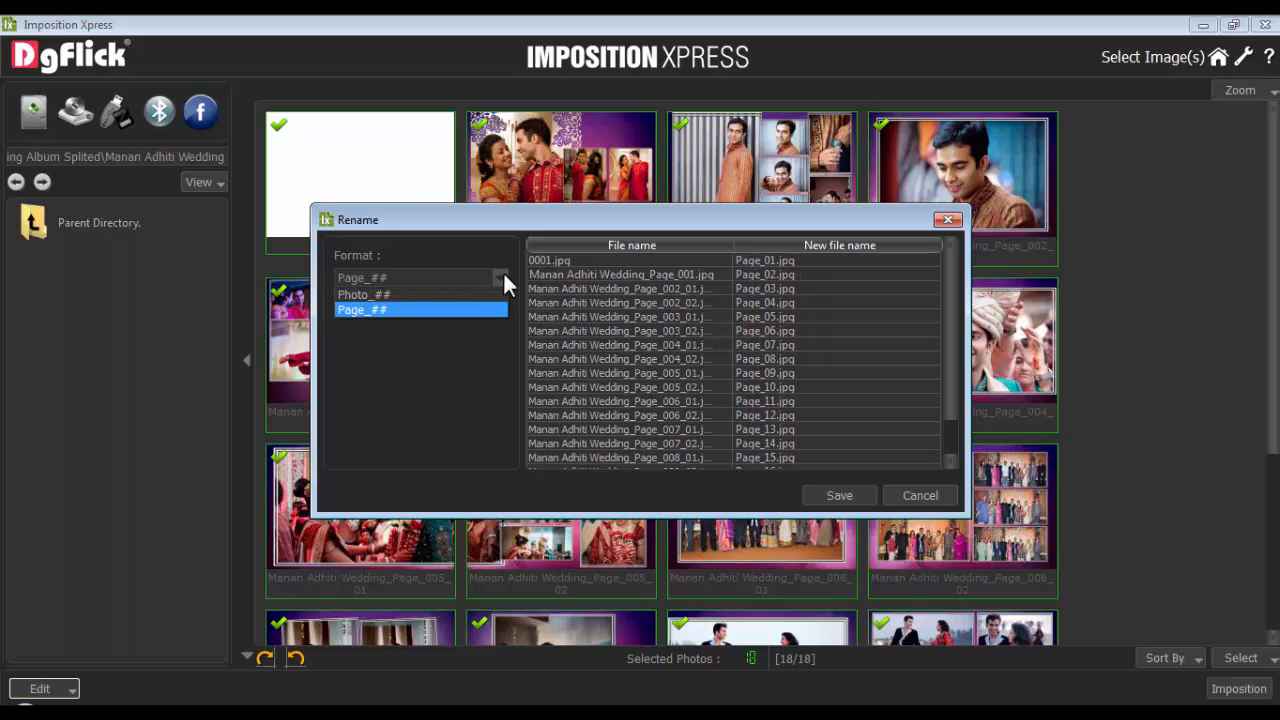
left_click(503, 278)
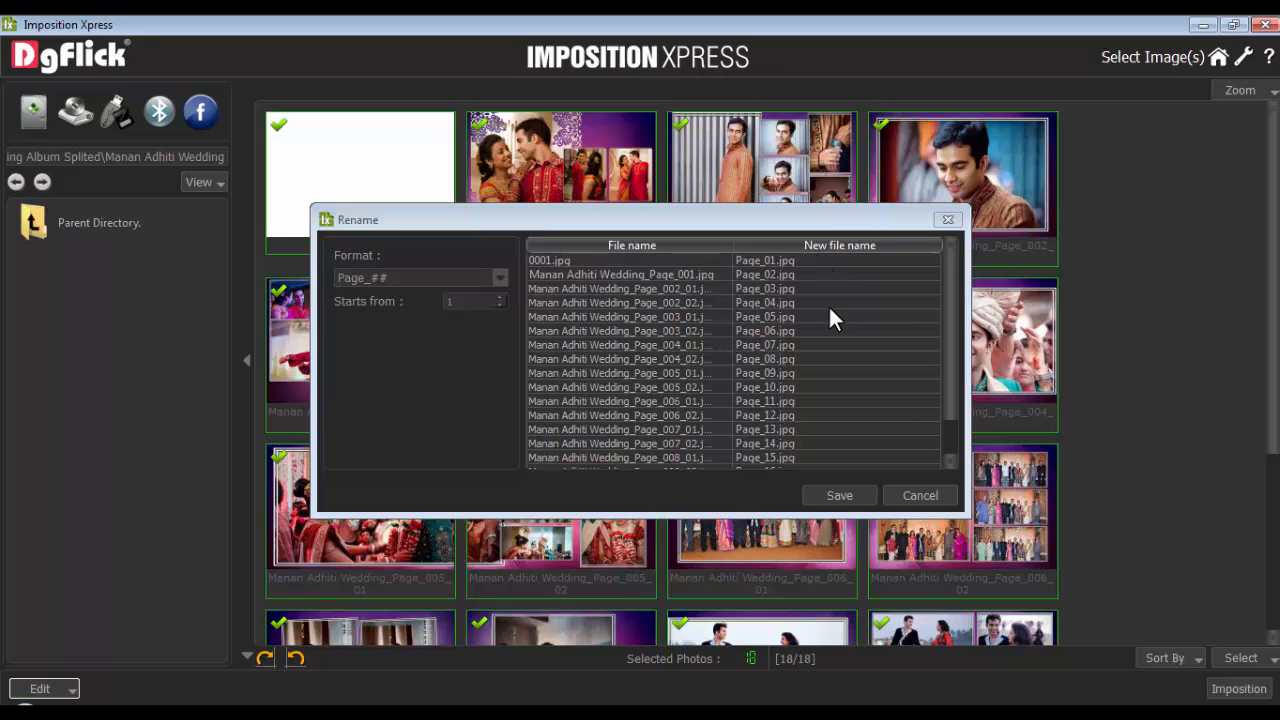
left_click(818, 401)
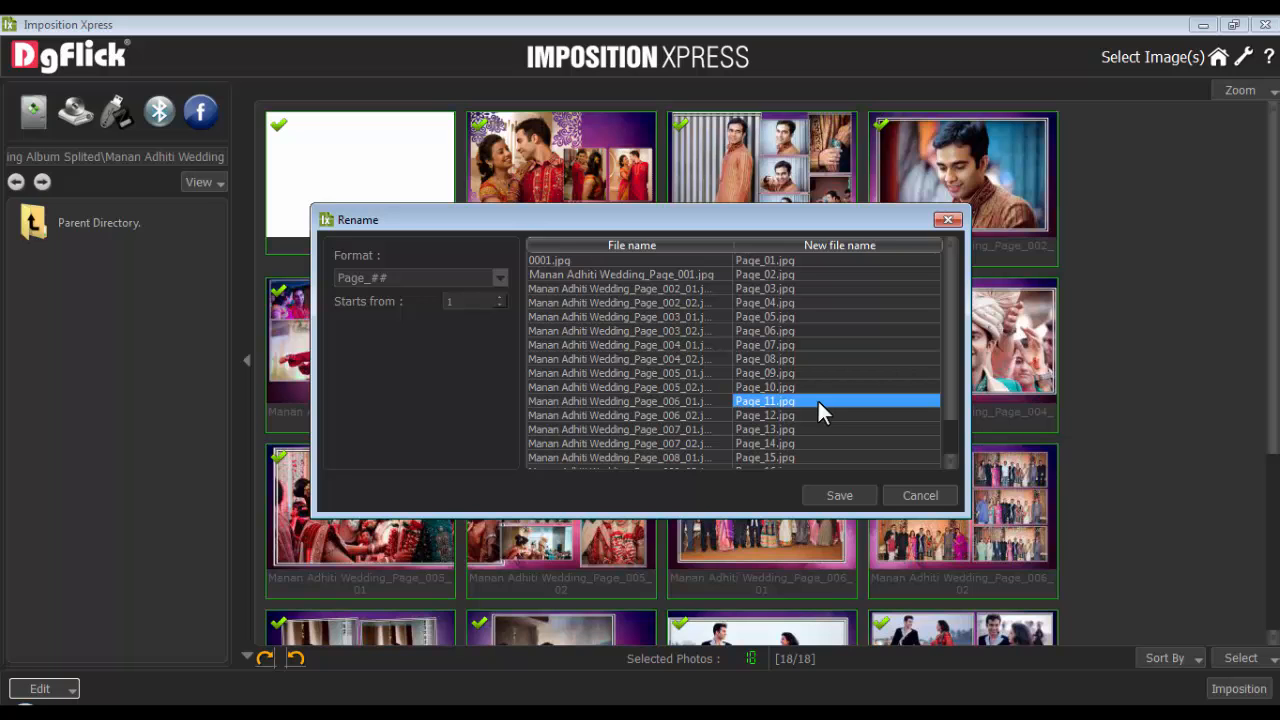
left_click(840, 497)
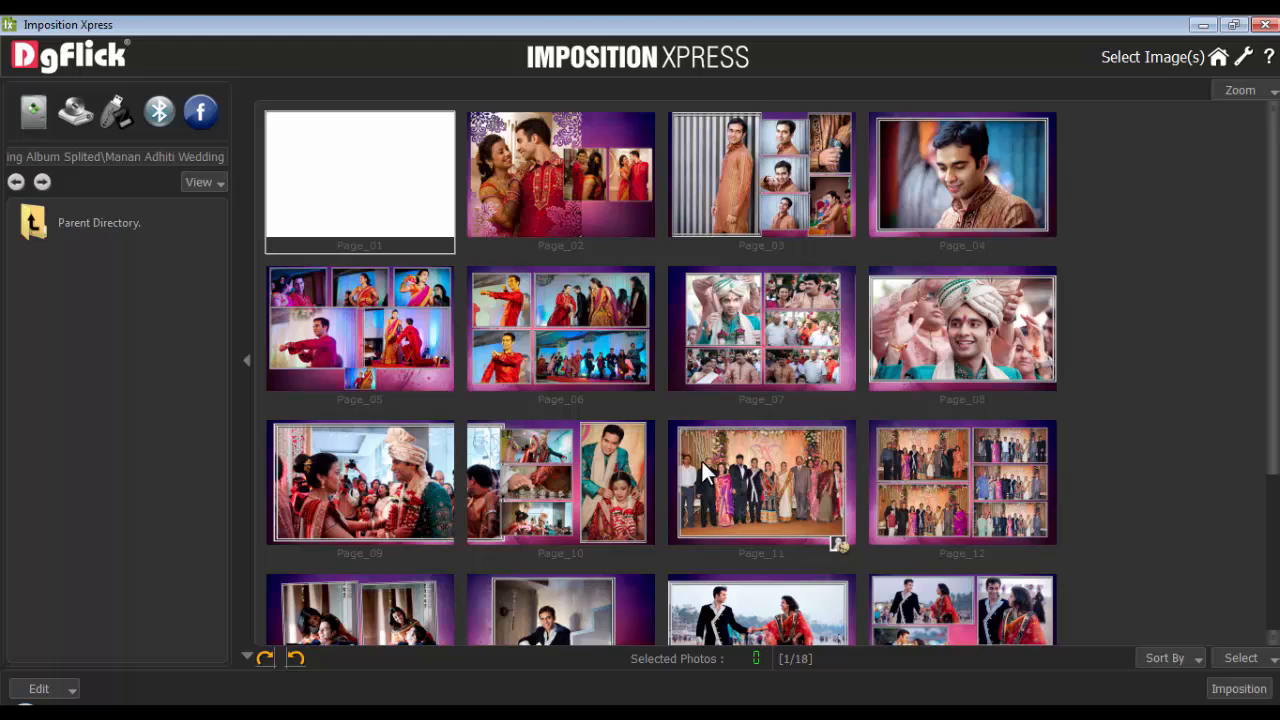
Select the odd-numbered pages Page_03, 05, 07, 09, 11, 13 and 15
left_click(773, 223)
left_click(768, 350)
left_click(755, 495)
left_click(739, 606)
left_click(375, 570)
left_click(364, 467)
left_click(356, 242)
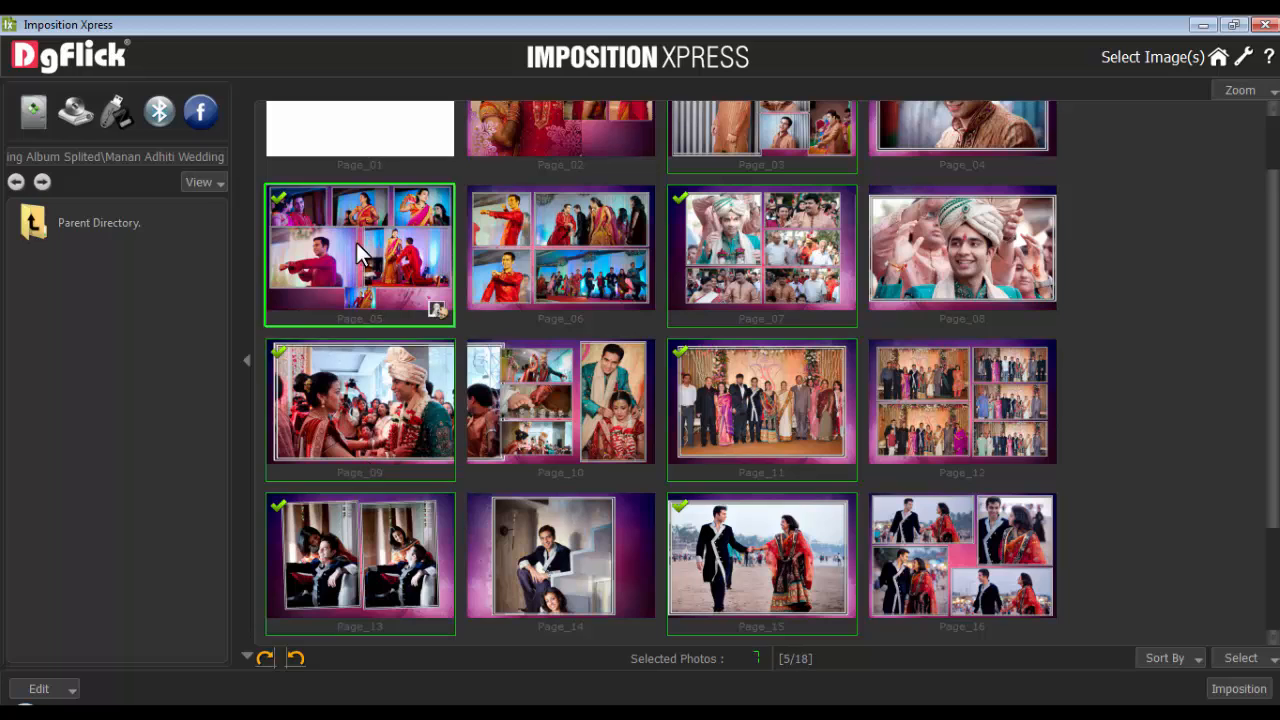
Start Print Logo on the selected pages and load DGFLICK LOGOcopy.png from the Logo folder on drive E
left_click(38, 689)
left_click(55, 623)
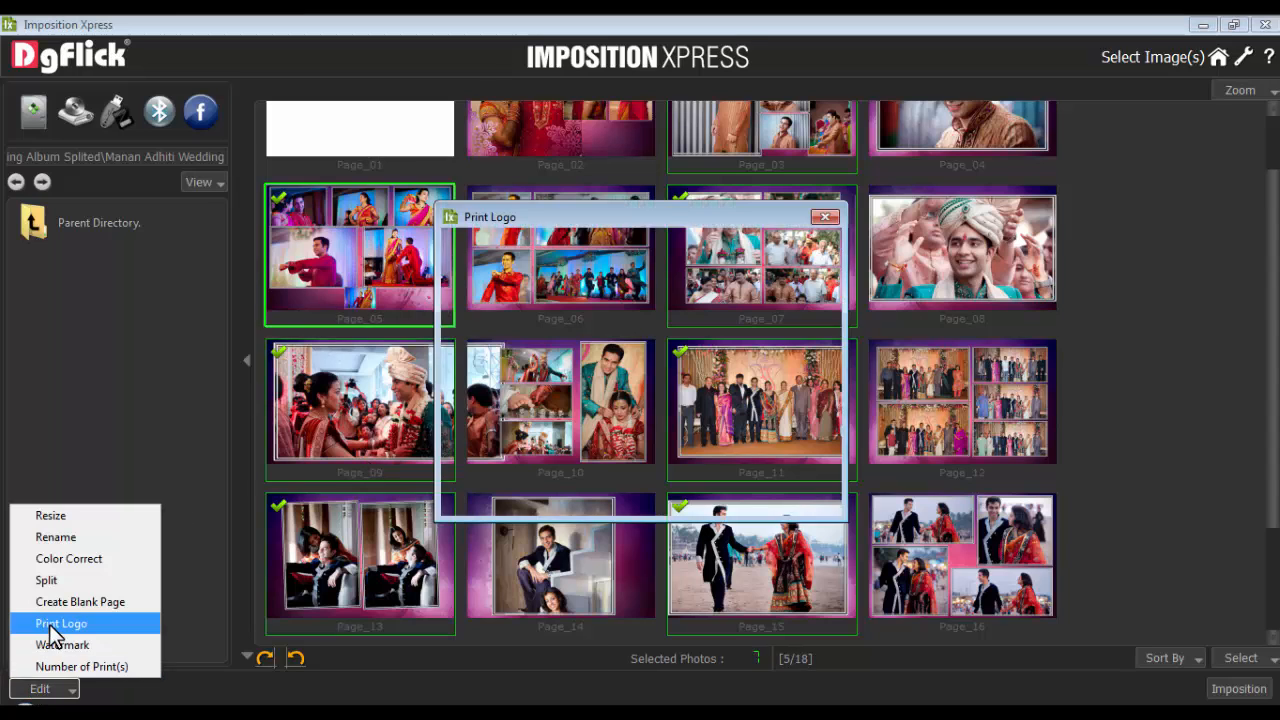
left_click(816, 248)
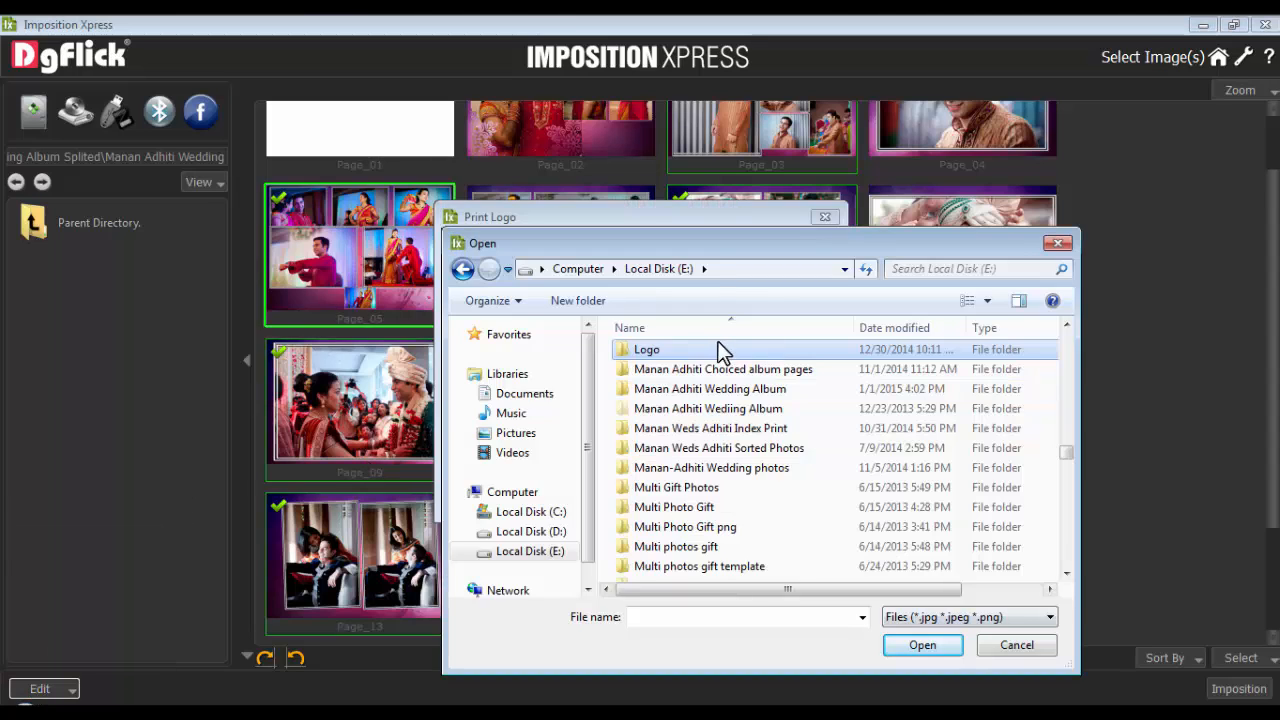
double_click(649, 350)
left_click(775, 390)
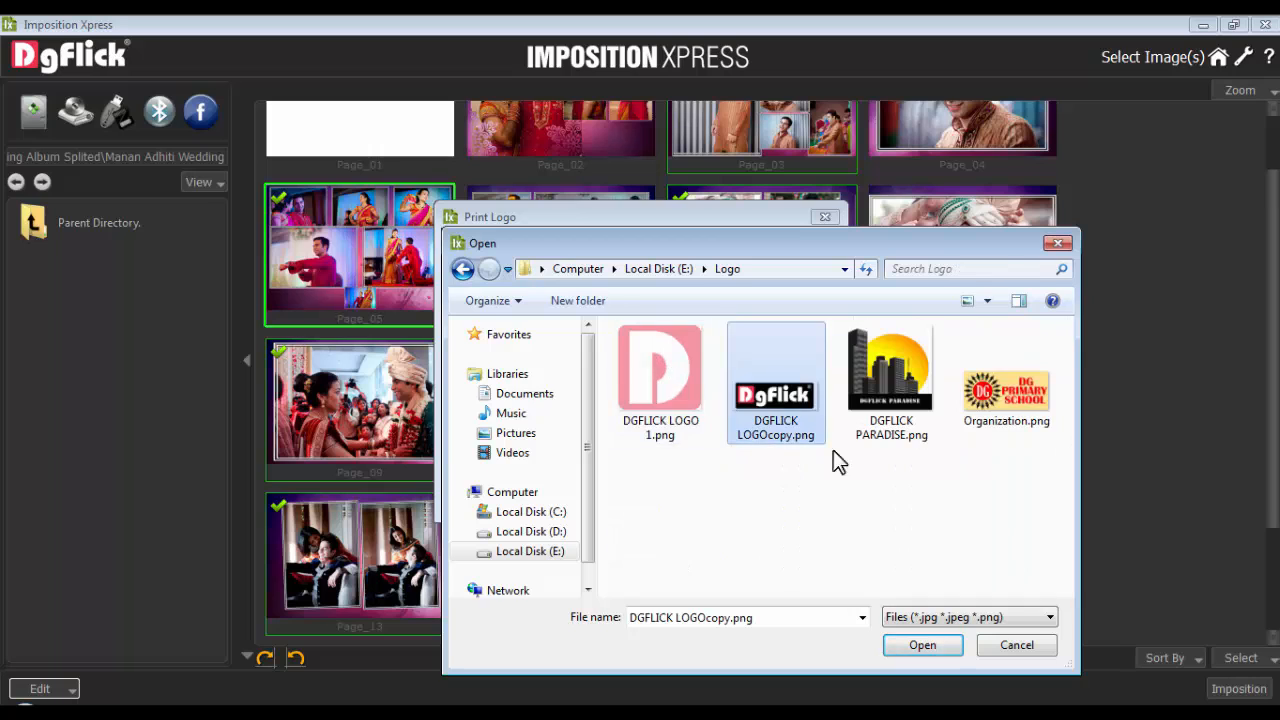
left_click(922, 647)
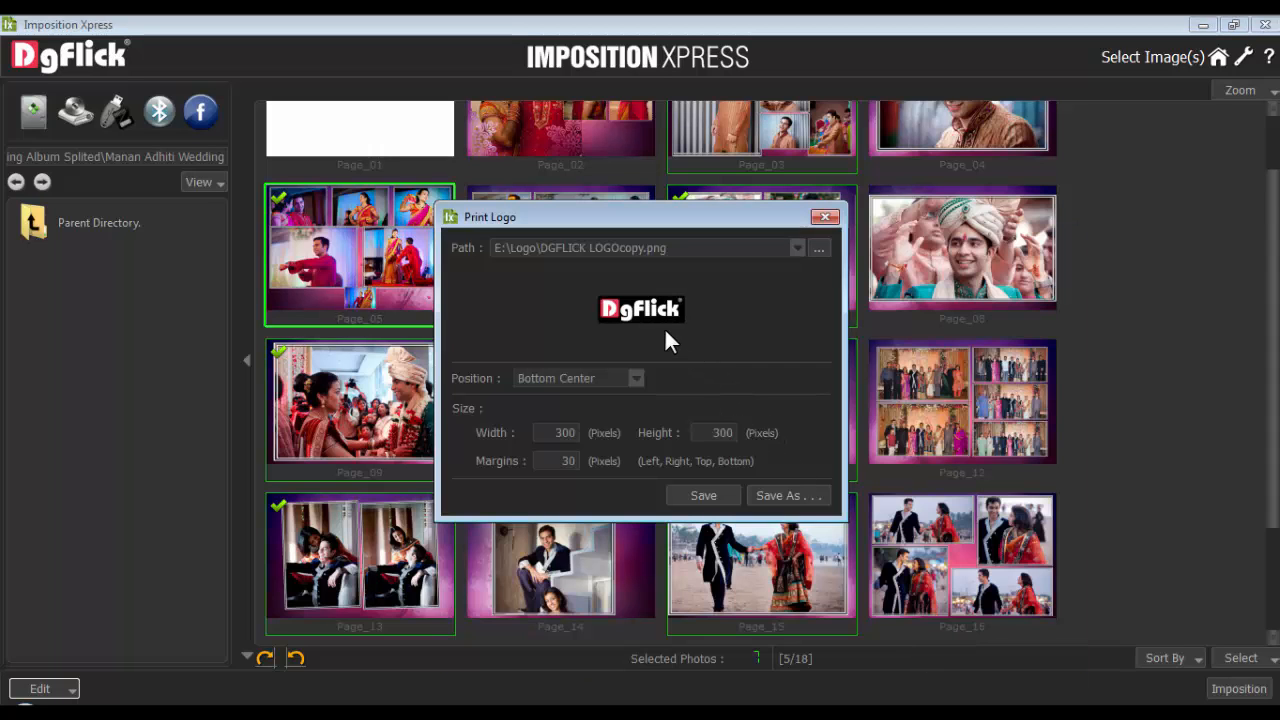
Place the logo at Bottom Left, keep it 300 by 300 pixels with 30-pixel margins, and save it onto the selected pages
left_click(633, 375)
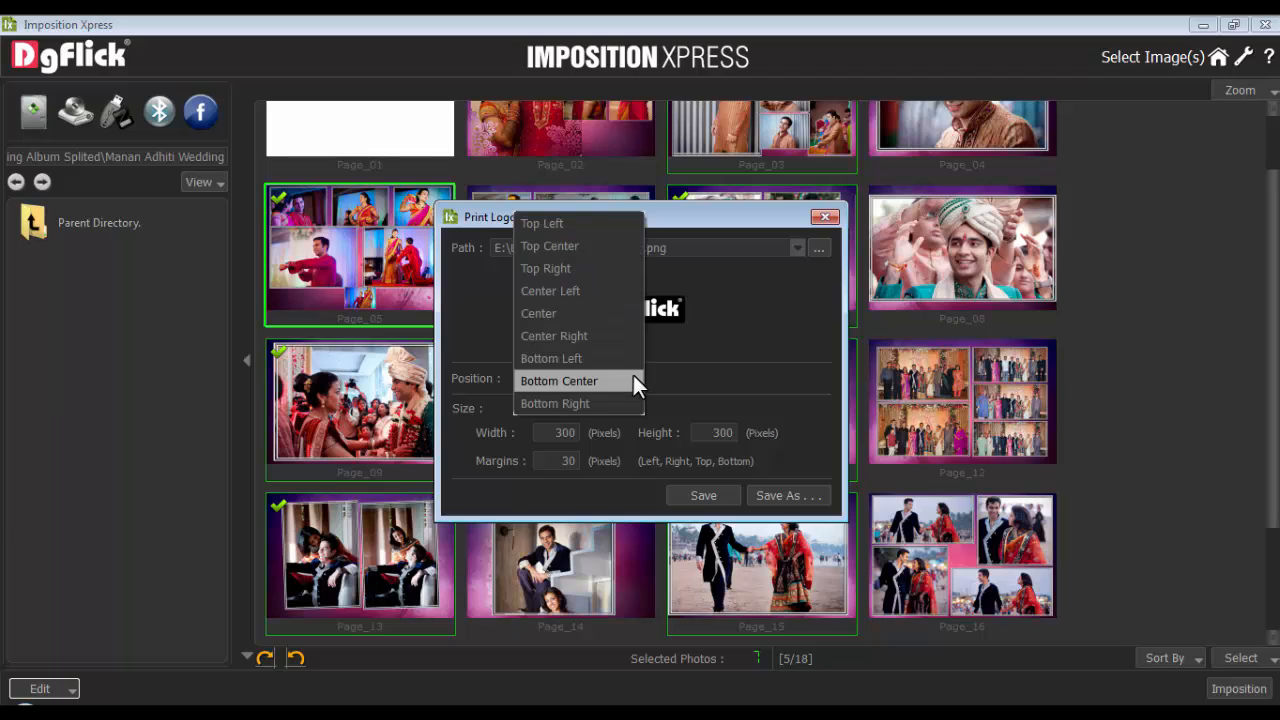
left_click(606, 357)
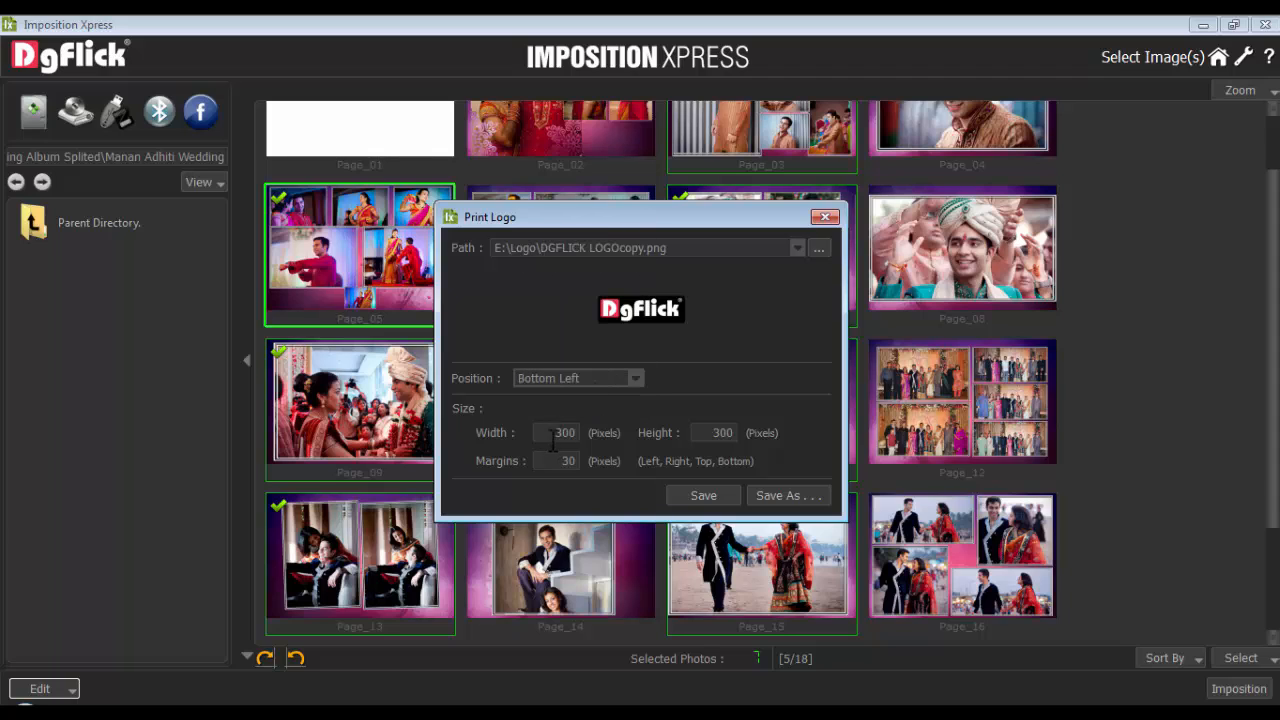
left_click_drag(553, 435, 593, 436)
left_click_drag(708, 433, 753, 435)
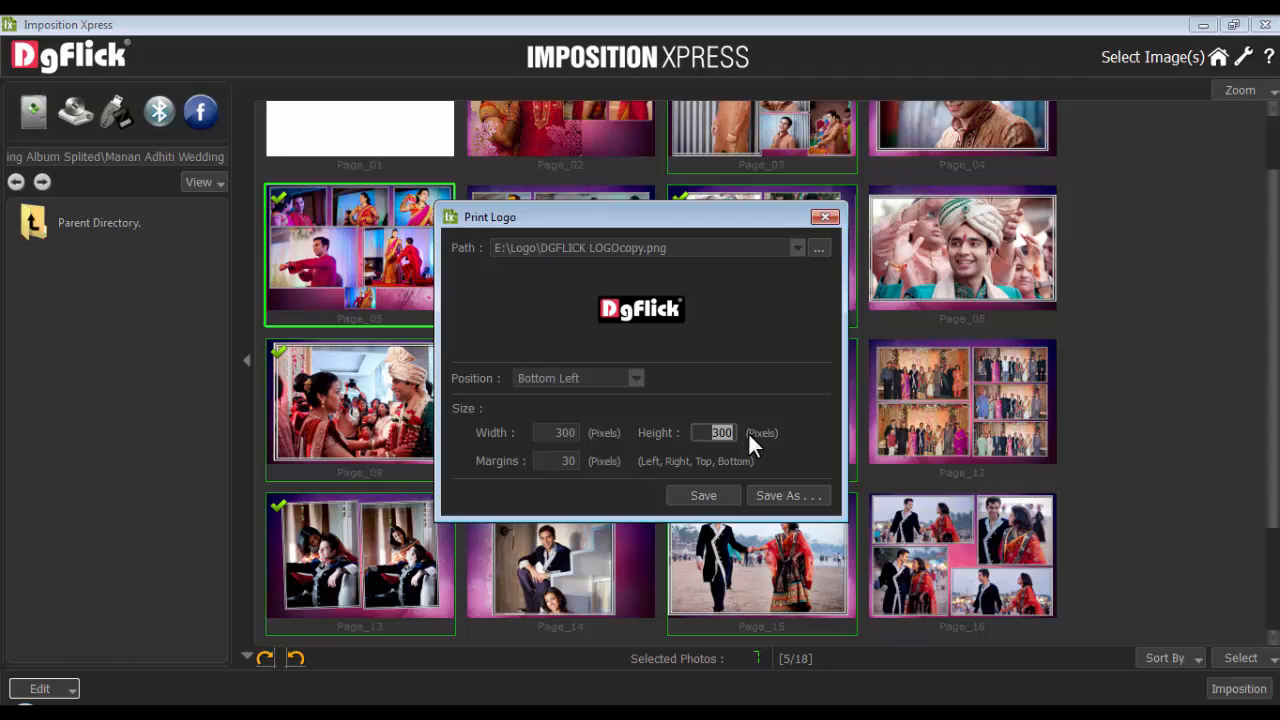
left_click_drag(557, 461, 584, 461)
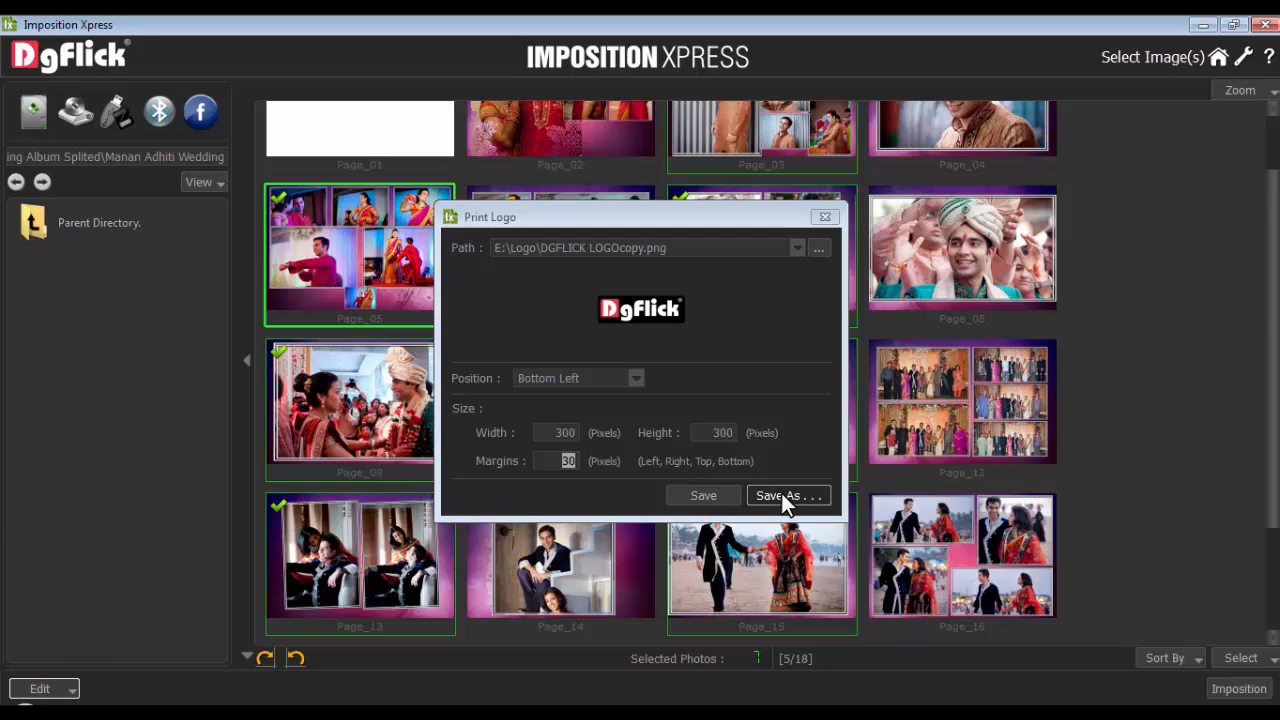
left_click(703, 495)
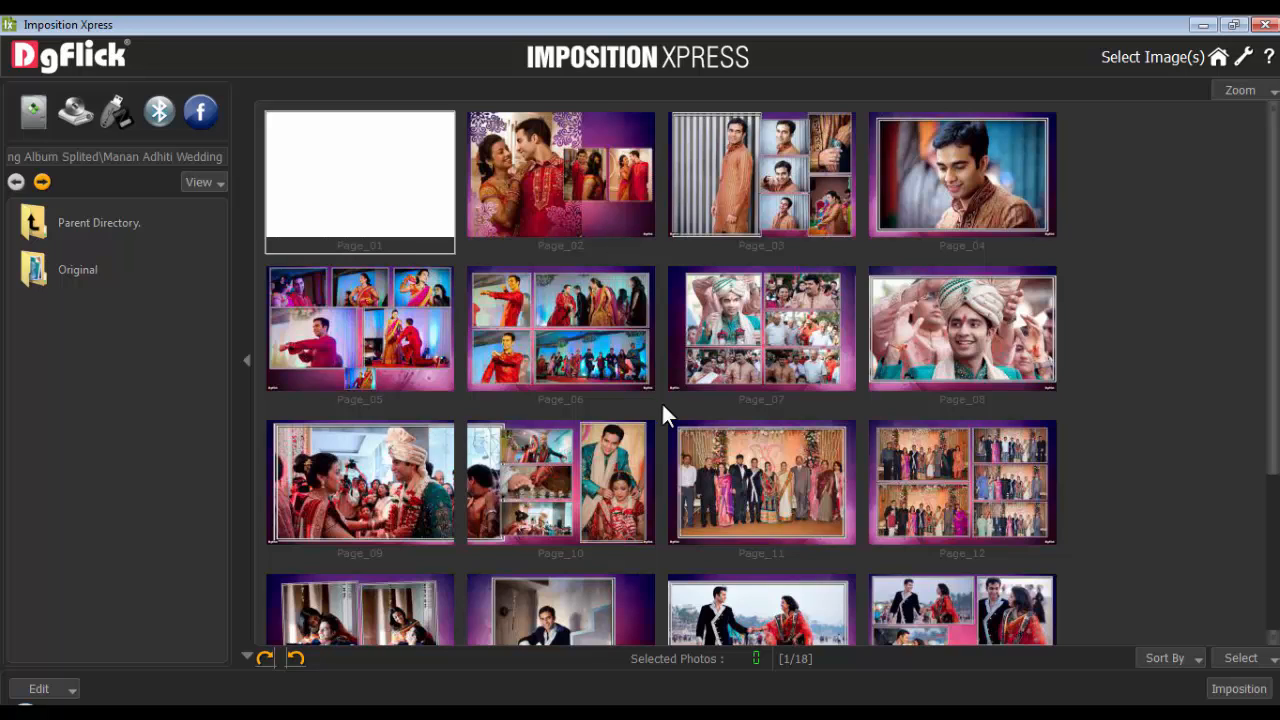
Select Page_01 to Page_16 and try a text watermark reading "Dgflick" on them
left_click_drag(1064, 110, 329, 618)
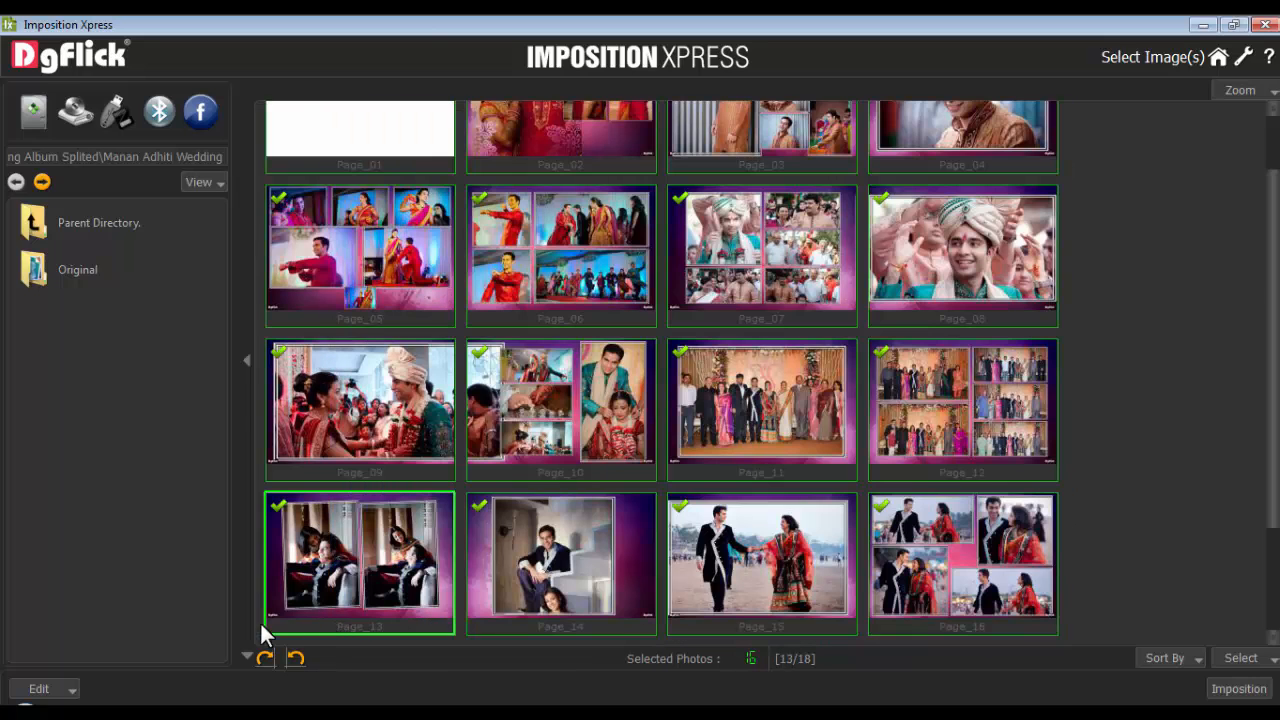
left_click(40, 688)
left_click(56, 646)
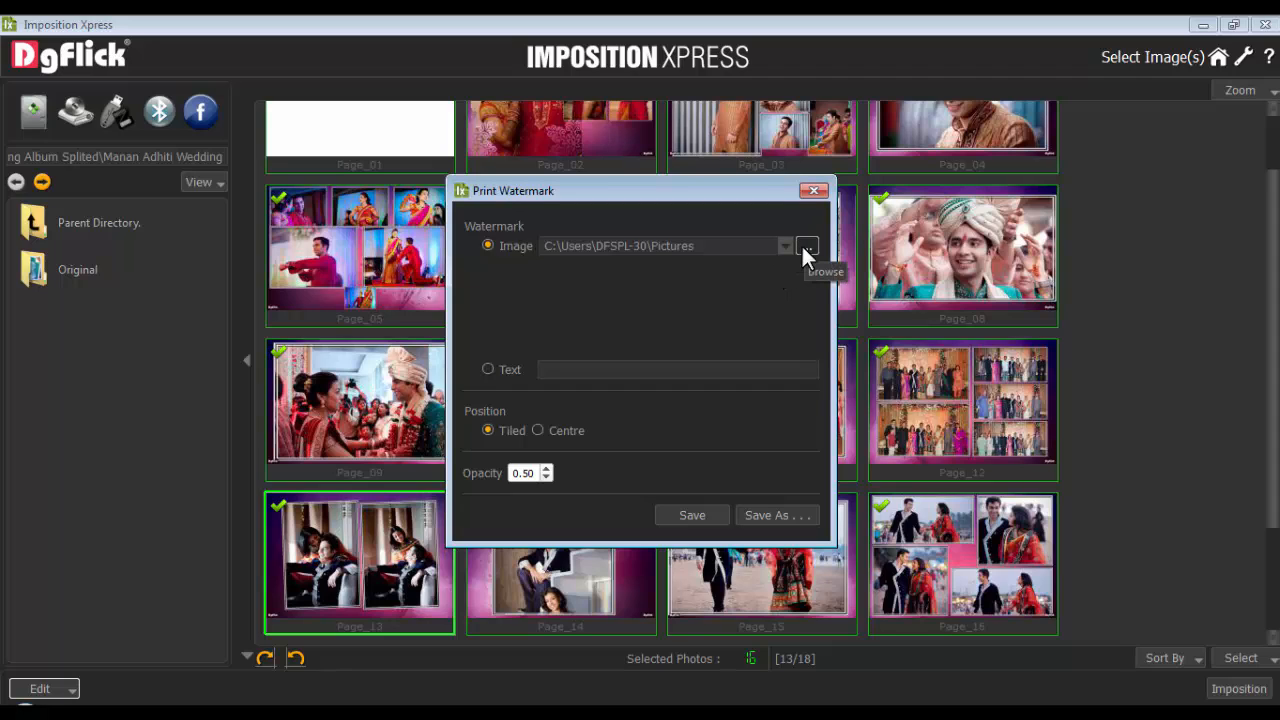
left_click(485, 367)
left_click(678, 370)
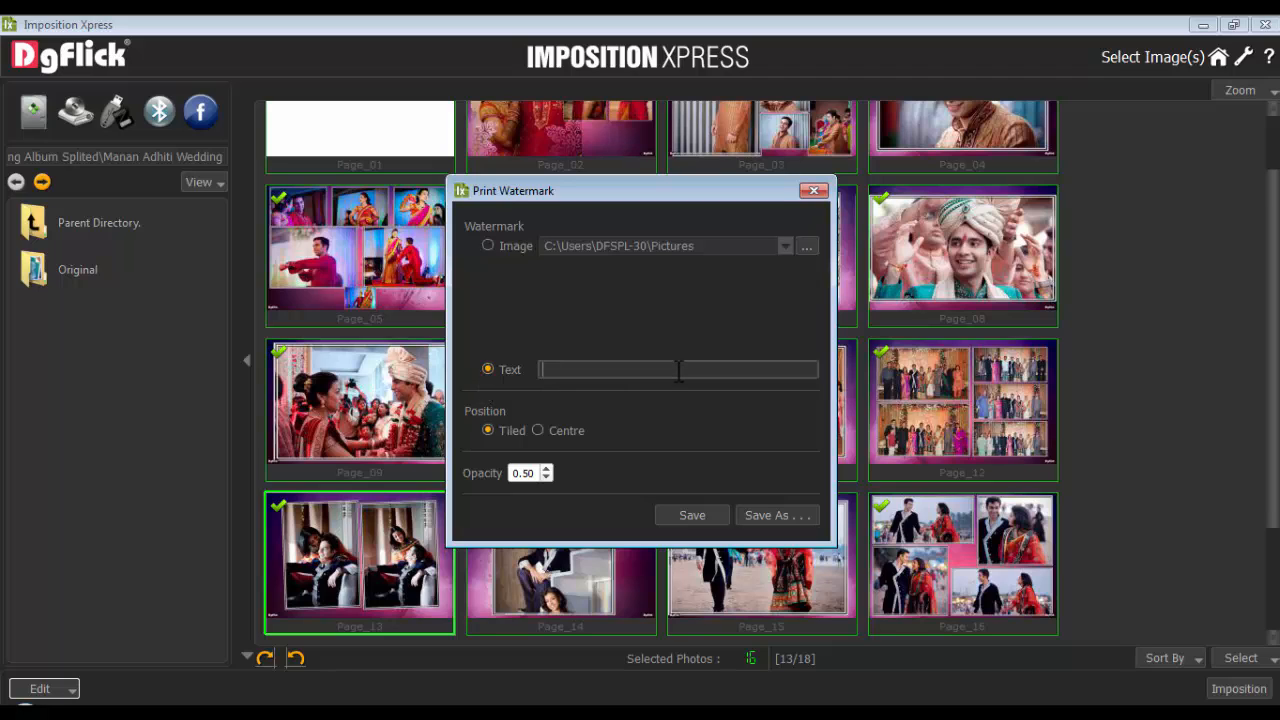
type("Dgflick")
left_click(771, 515)
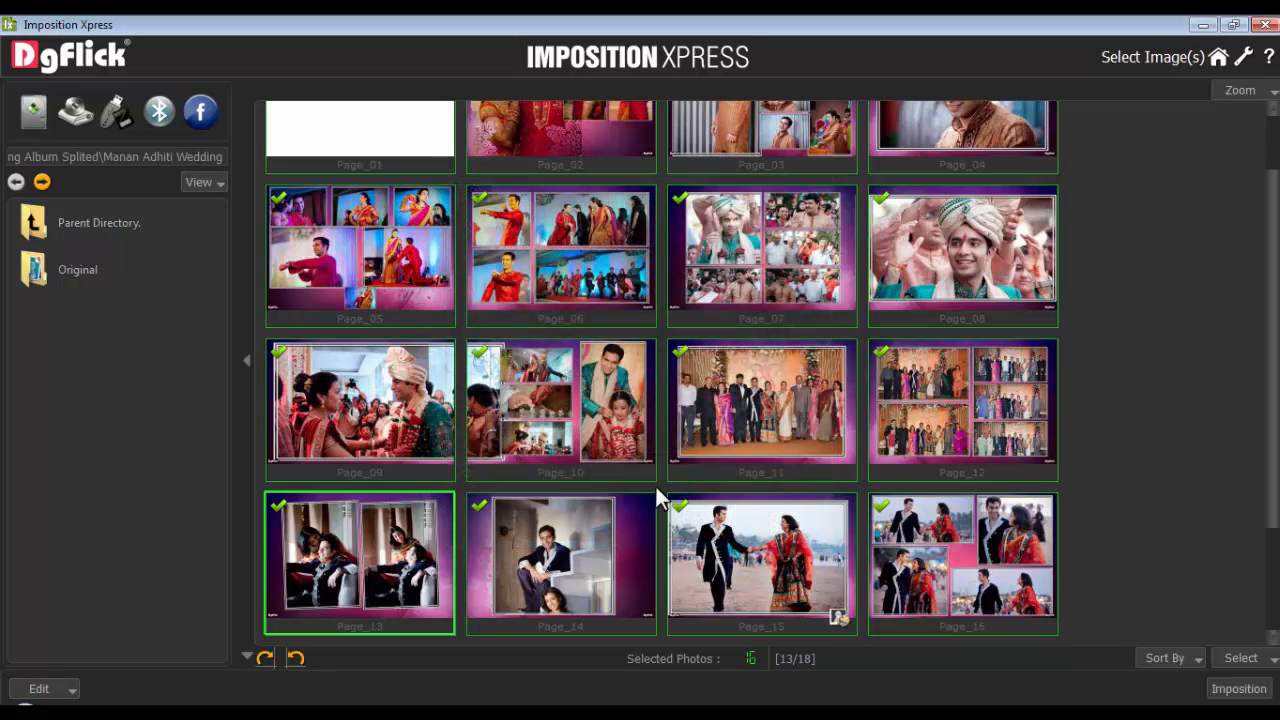
left_click(563, 138)
left_click(76, 688)
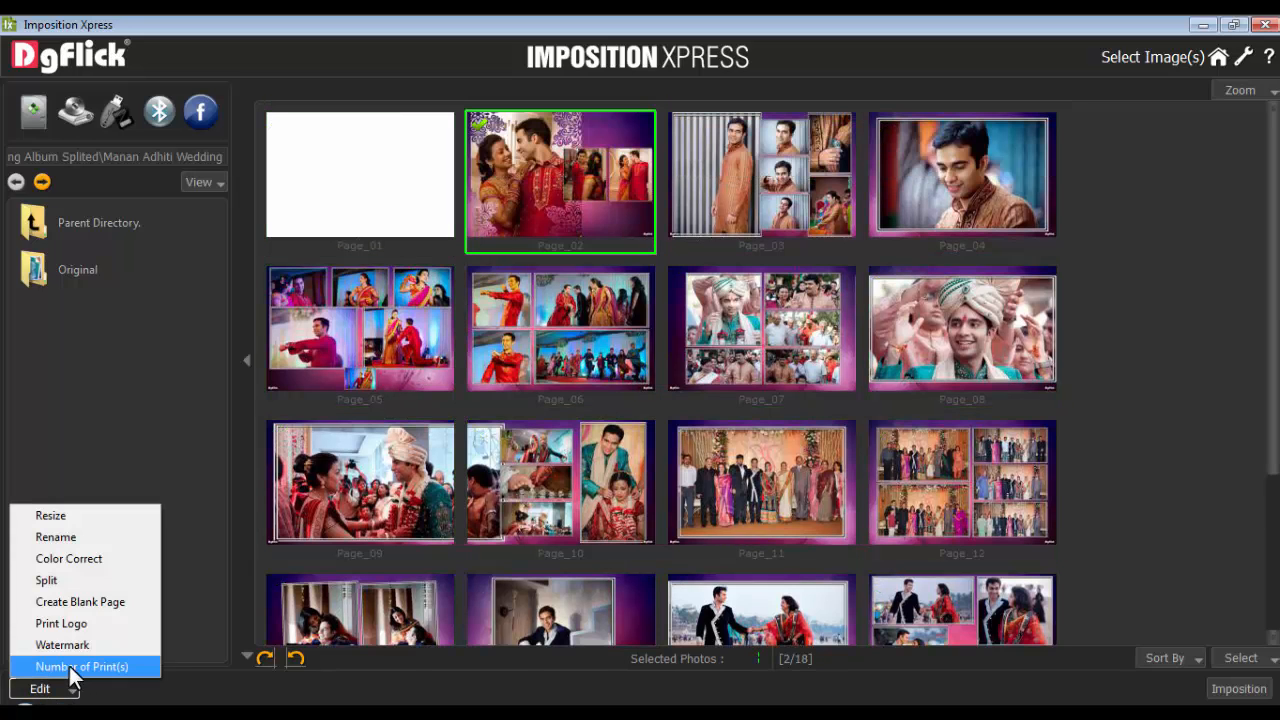
left_click(70, 664)
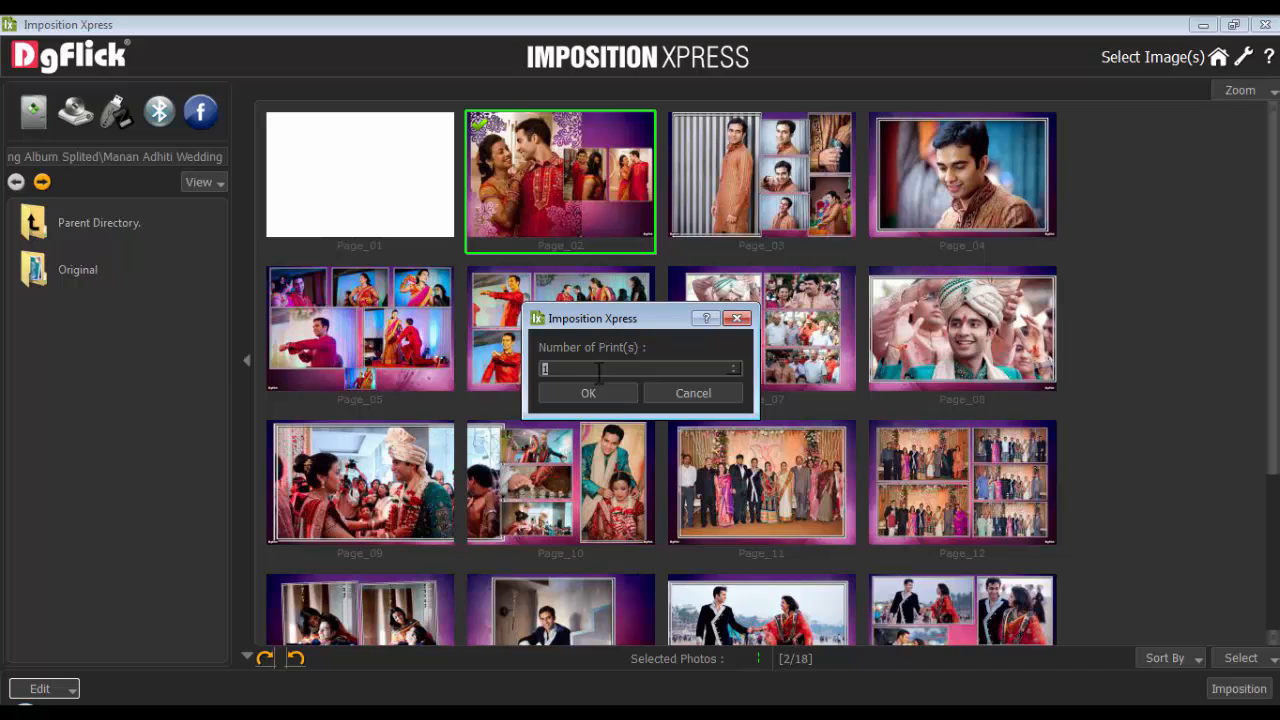
left_click(680, 393)
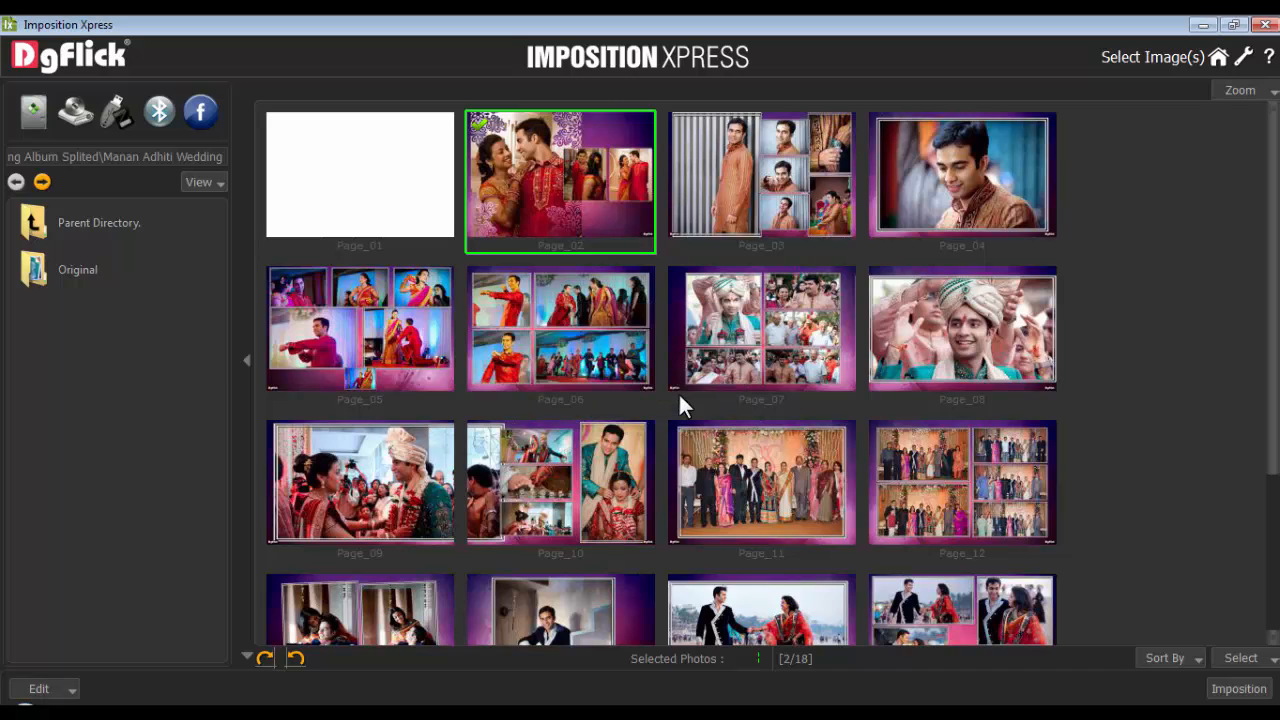
double_click(549, 160)
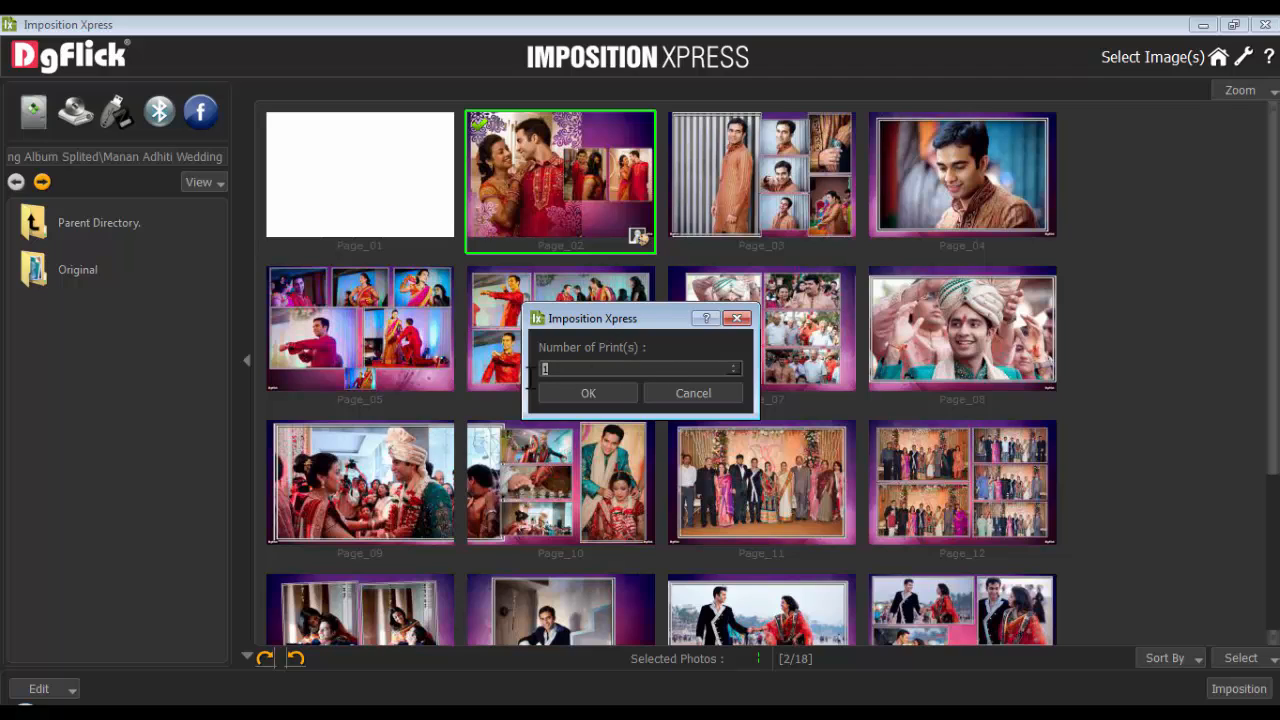
left_click(690, 393)
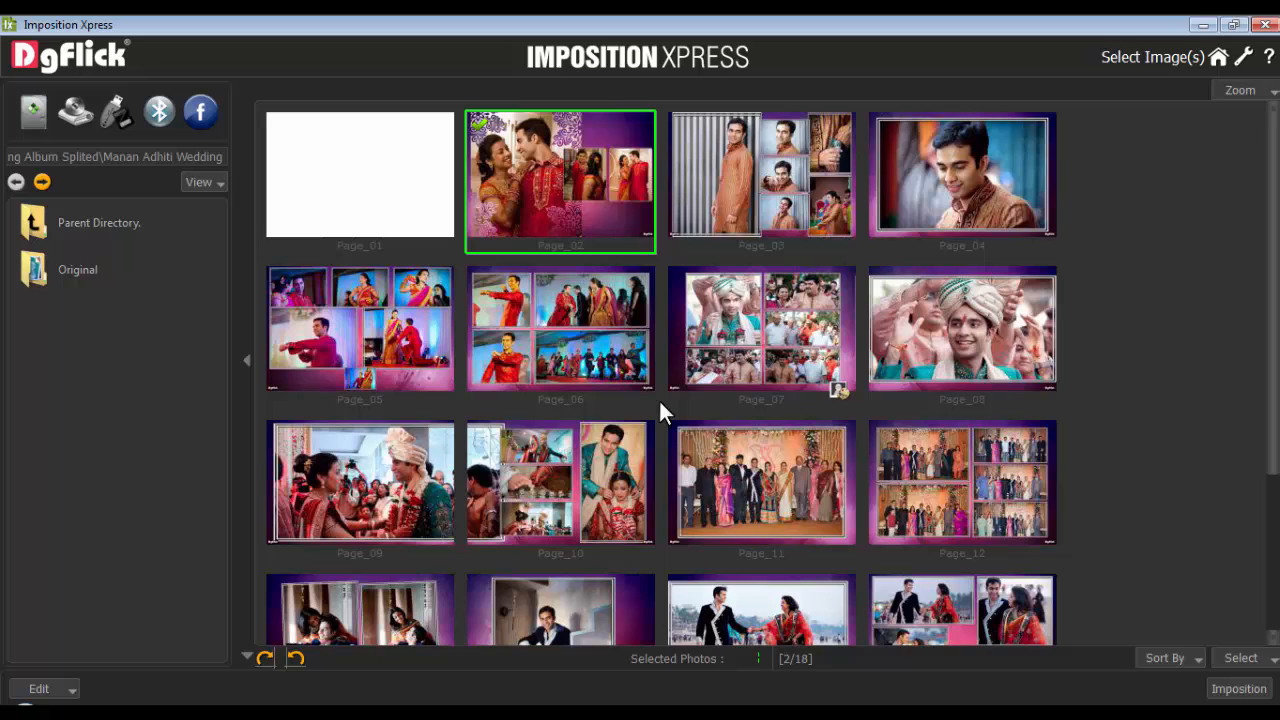
Send all pages to imposition and choose the 18X12inch_02P package in the 18 X 12_Duplex category
left_click(1238, 657)
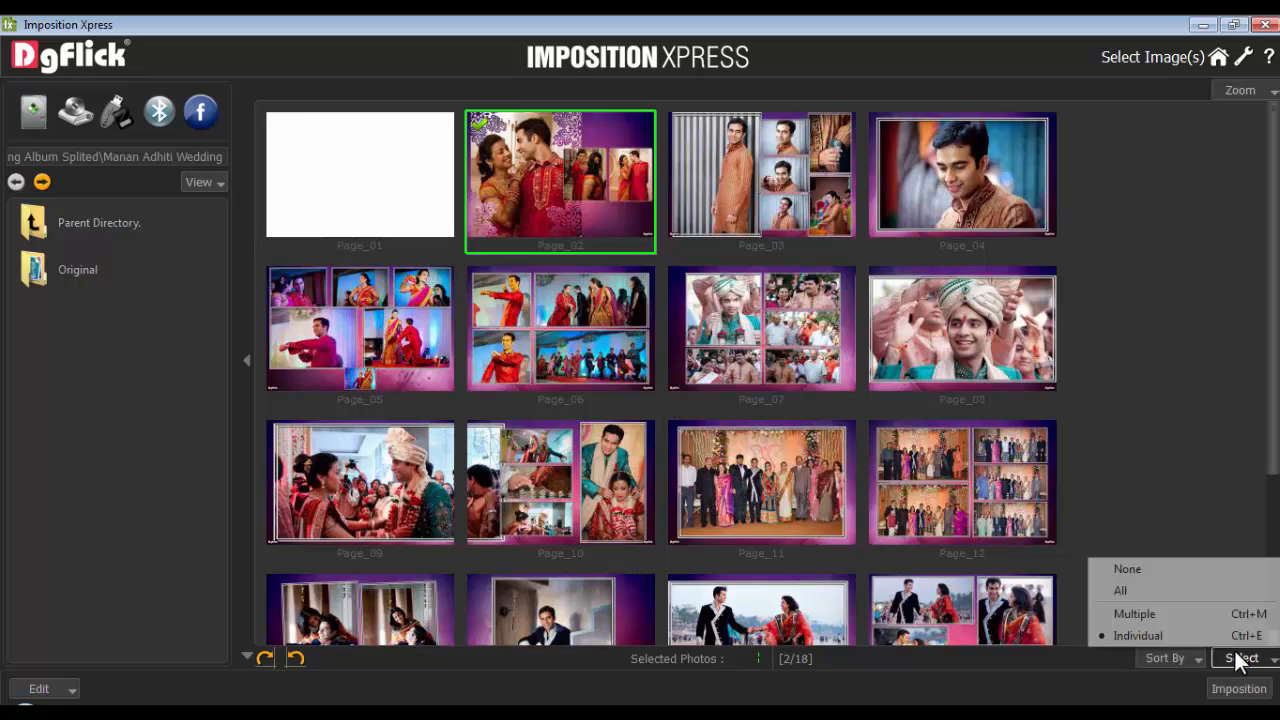
left_click(1128, 590)
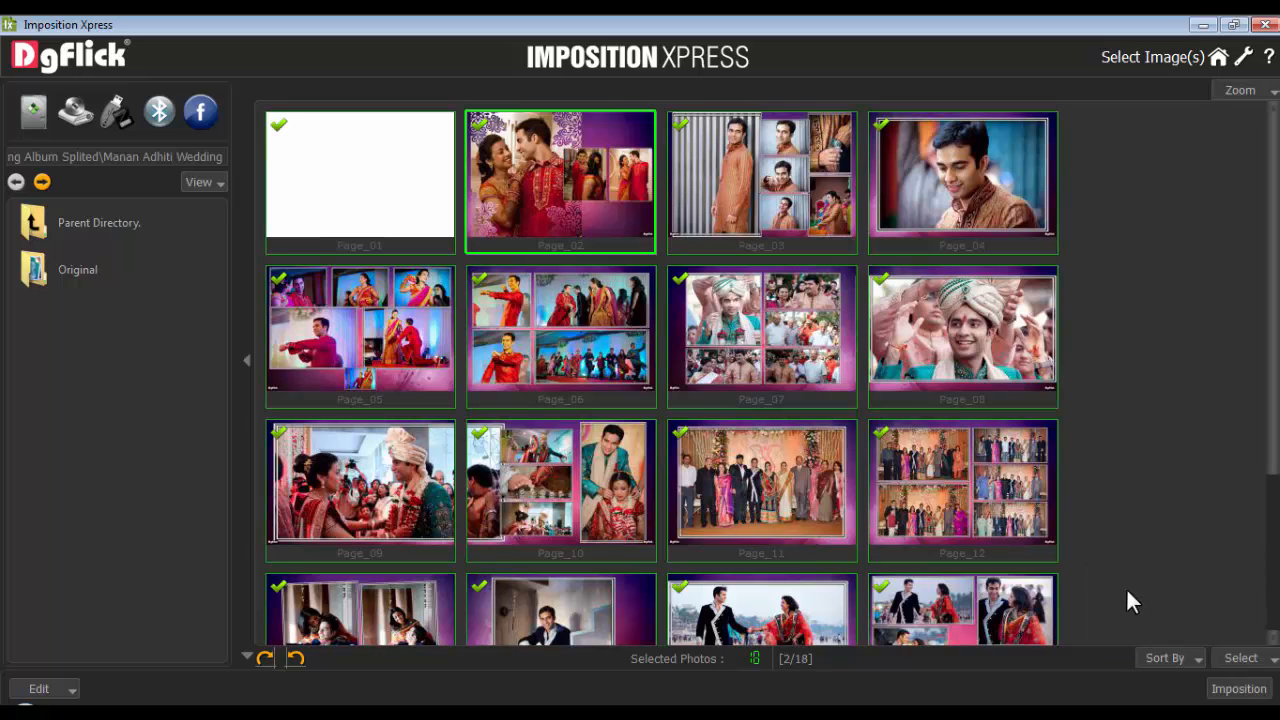
left_click(1236, 689)
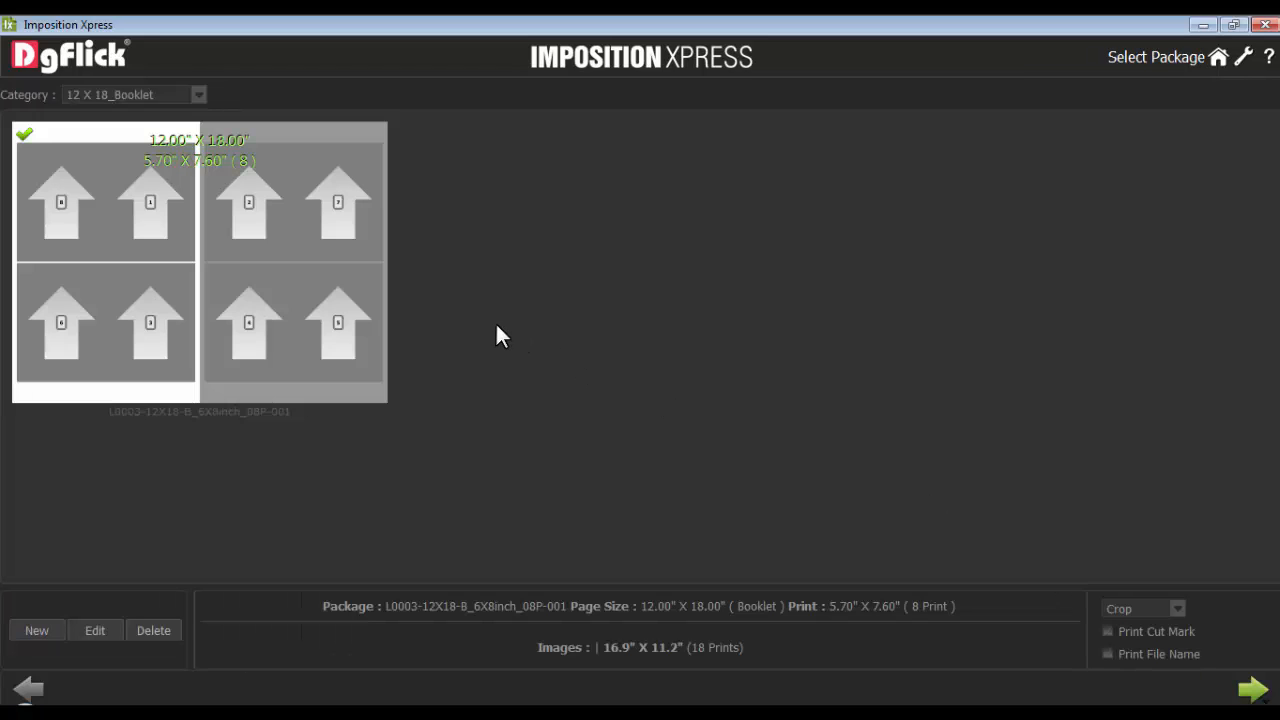
left_click(199, 95)
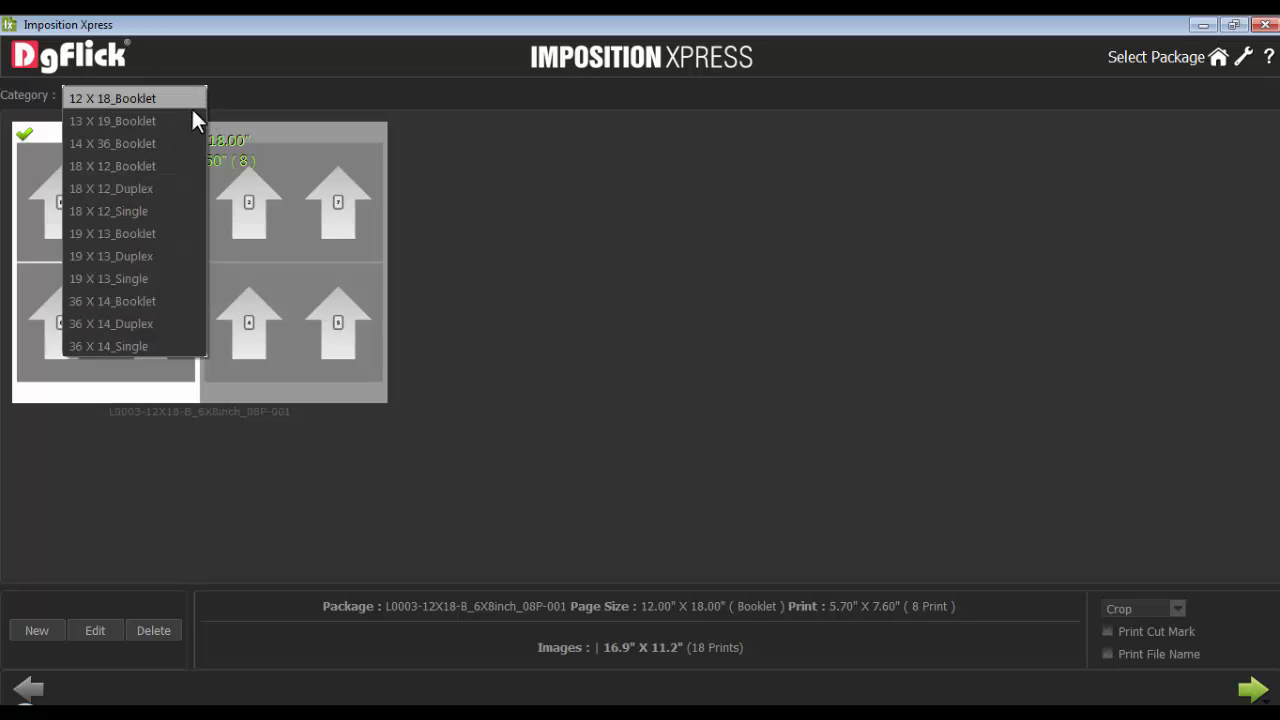
left_click(145, 187)
left_click(145, 184)
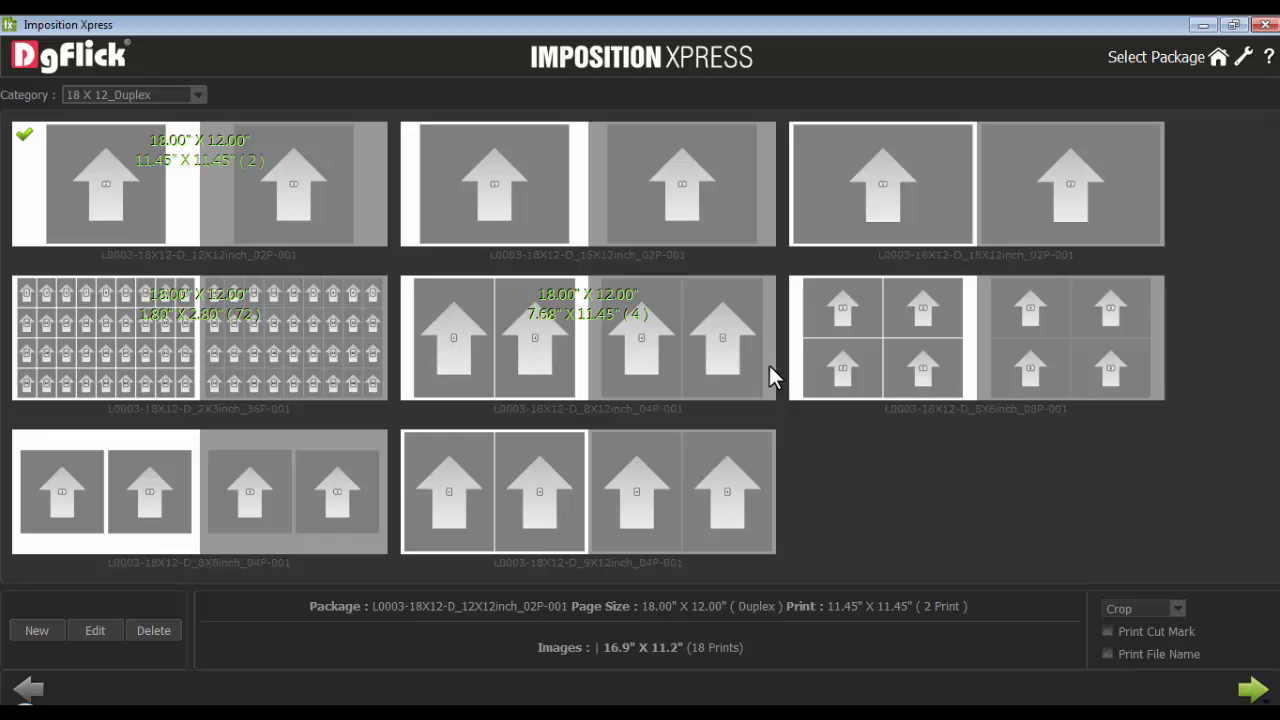
left_click(922, 218)
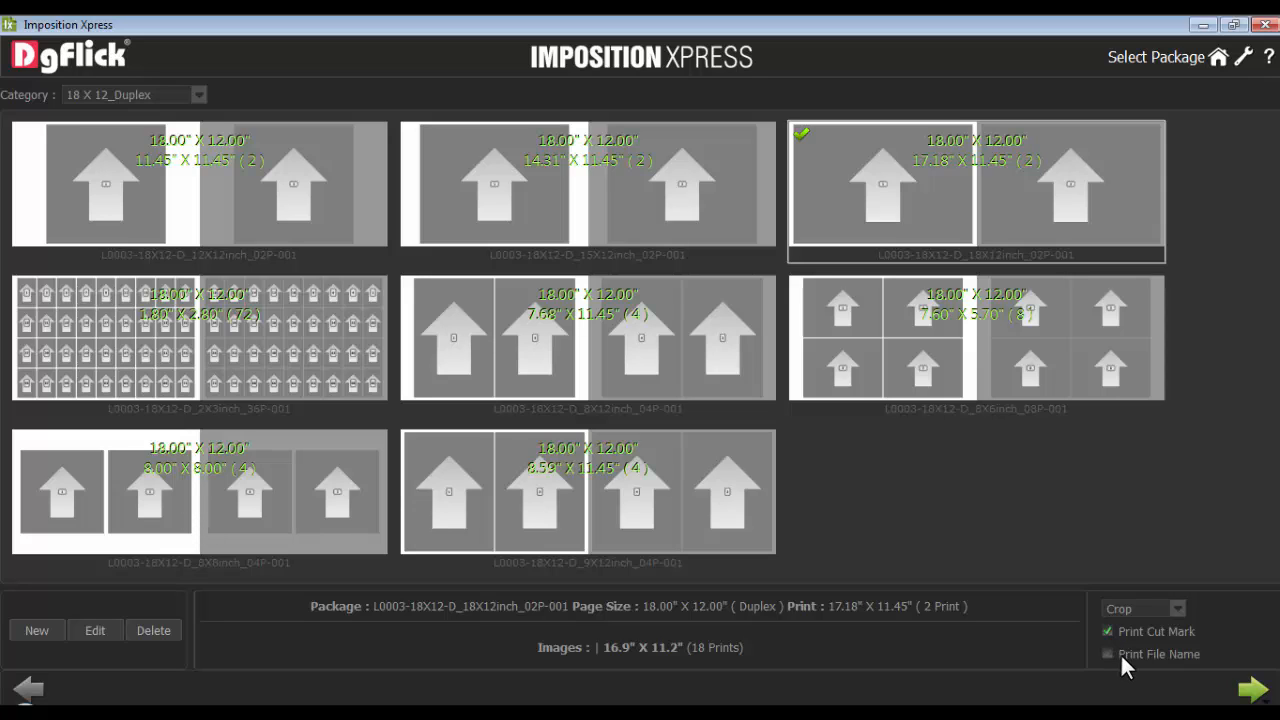
Enable file name printing in Arial size 8 at Bottom Center, and set the image placement to Fit
left_click(1107, 654)
left_click(1216, 654)
left_click(1262, 546)
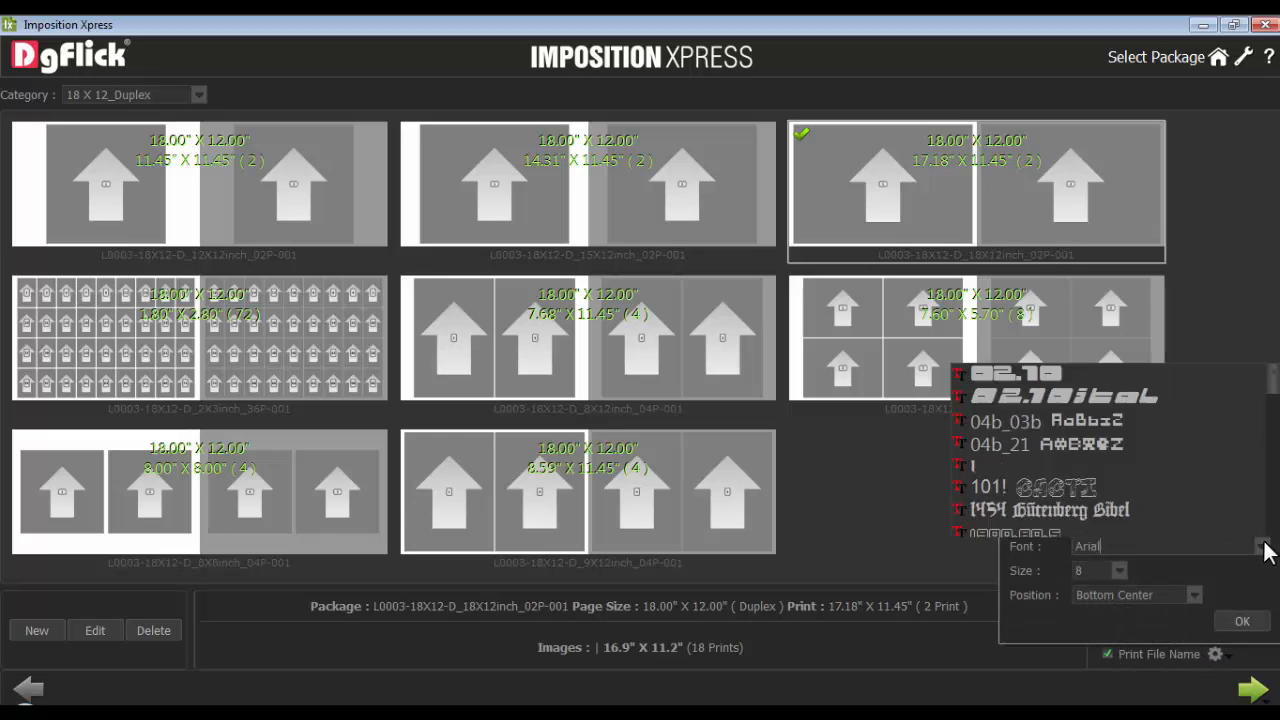
left_click(1264, 546)
left_click(1118, 573)
left_click(1118, 573)
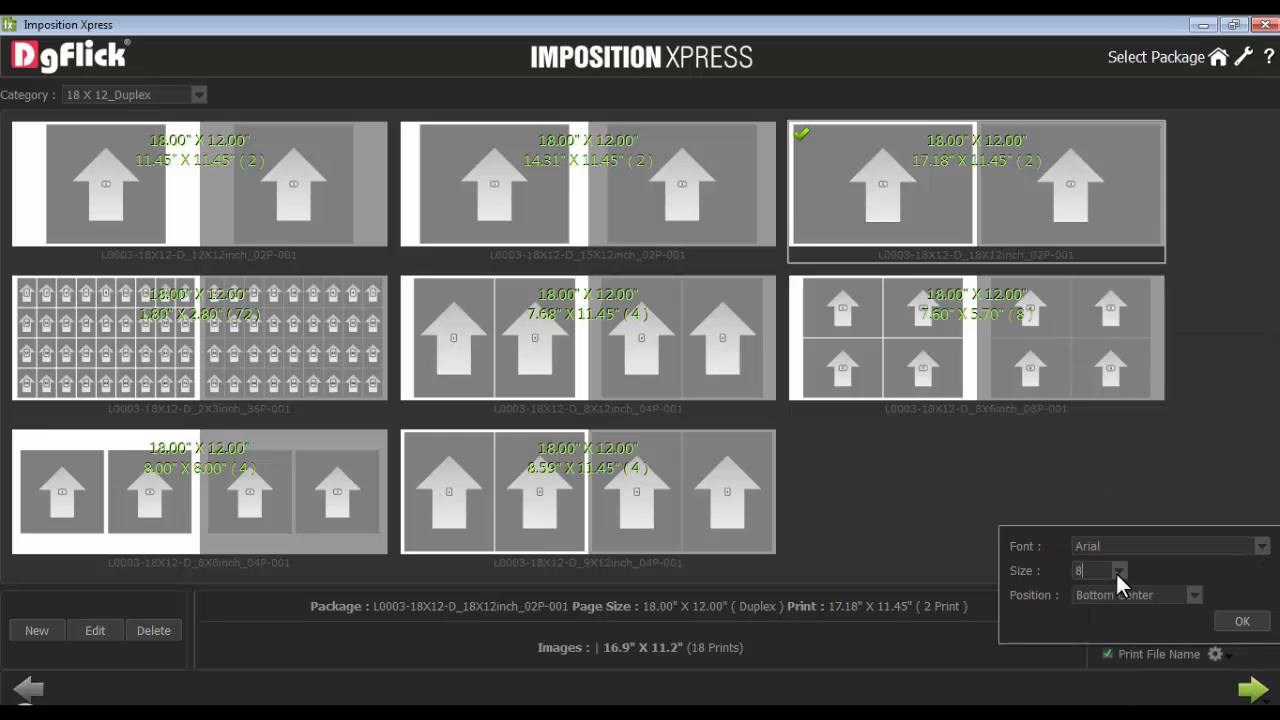
left_click(1193, 596)
left_click(1198, 597)
left_click(1238, 621)
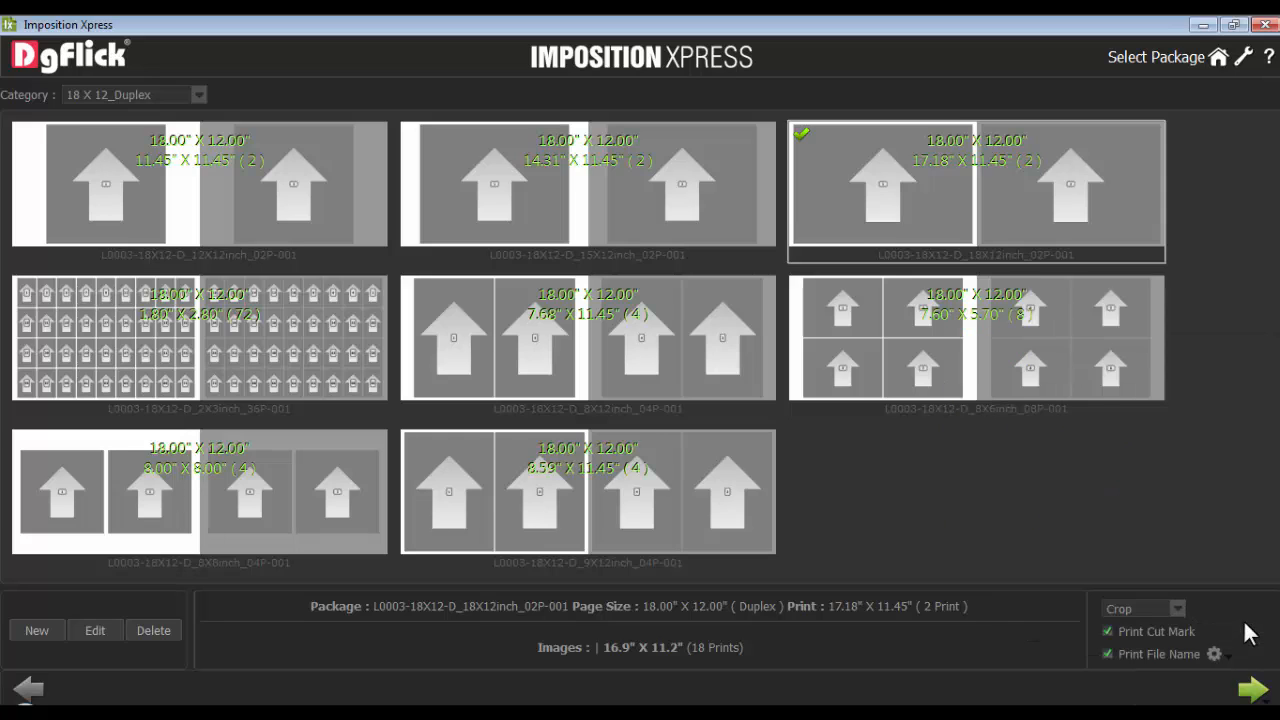
left_click(1175, 609)
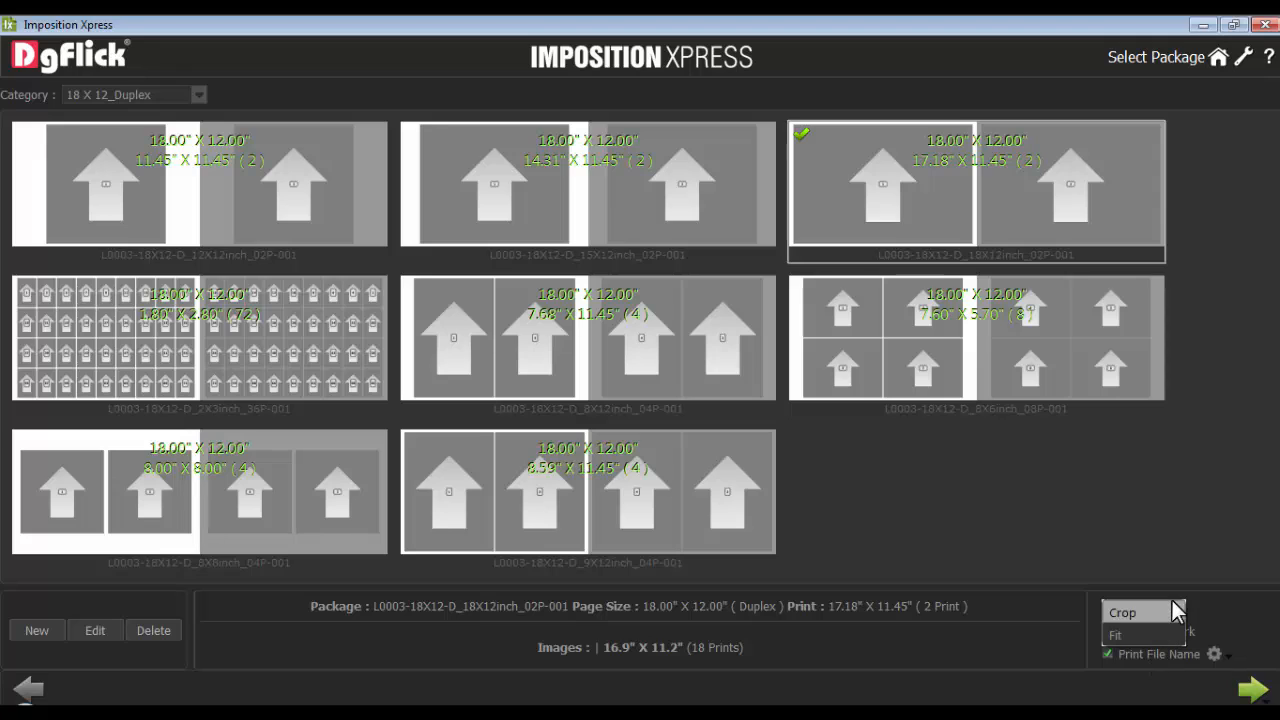
left_click(1120, 636)
Preview the imposed sheets and page through the first ones to examine the cut marks, file names and logo
left_click(1252, 690)
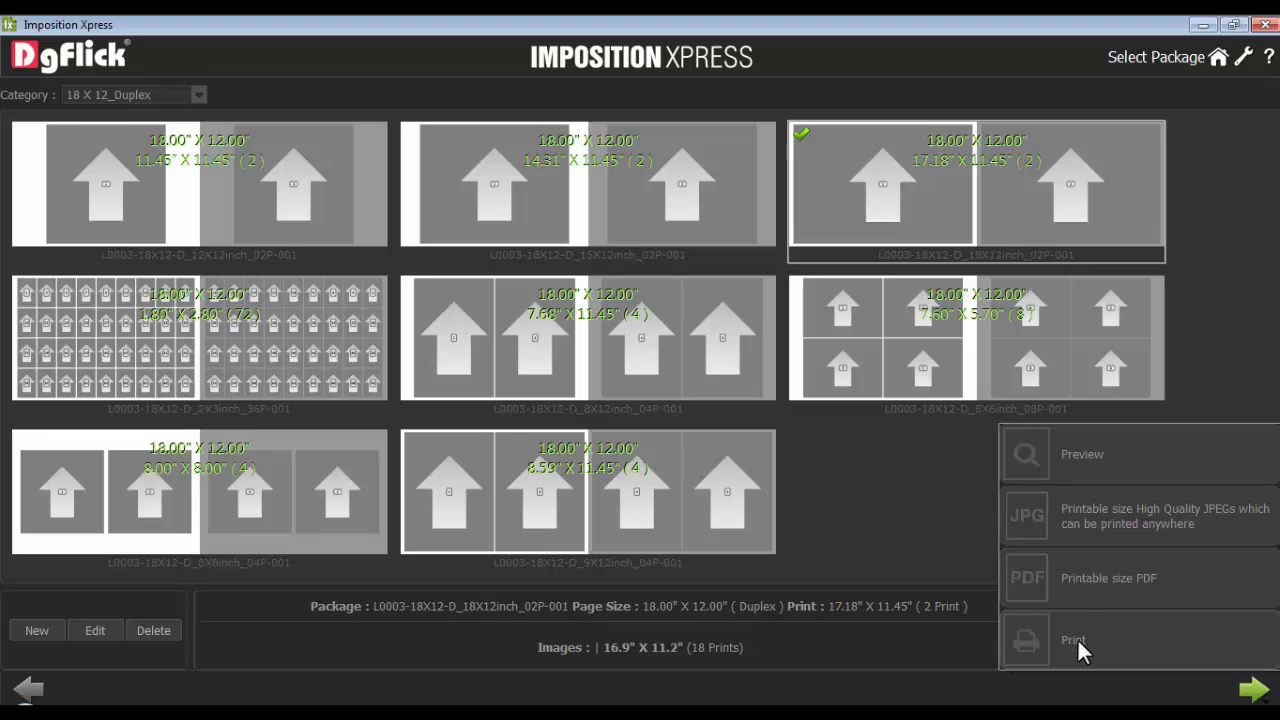
left_click(1090, 453)
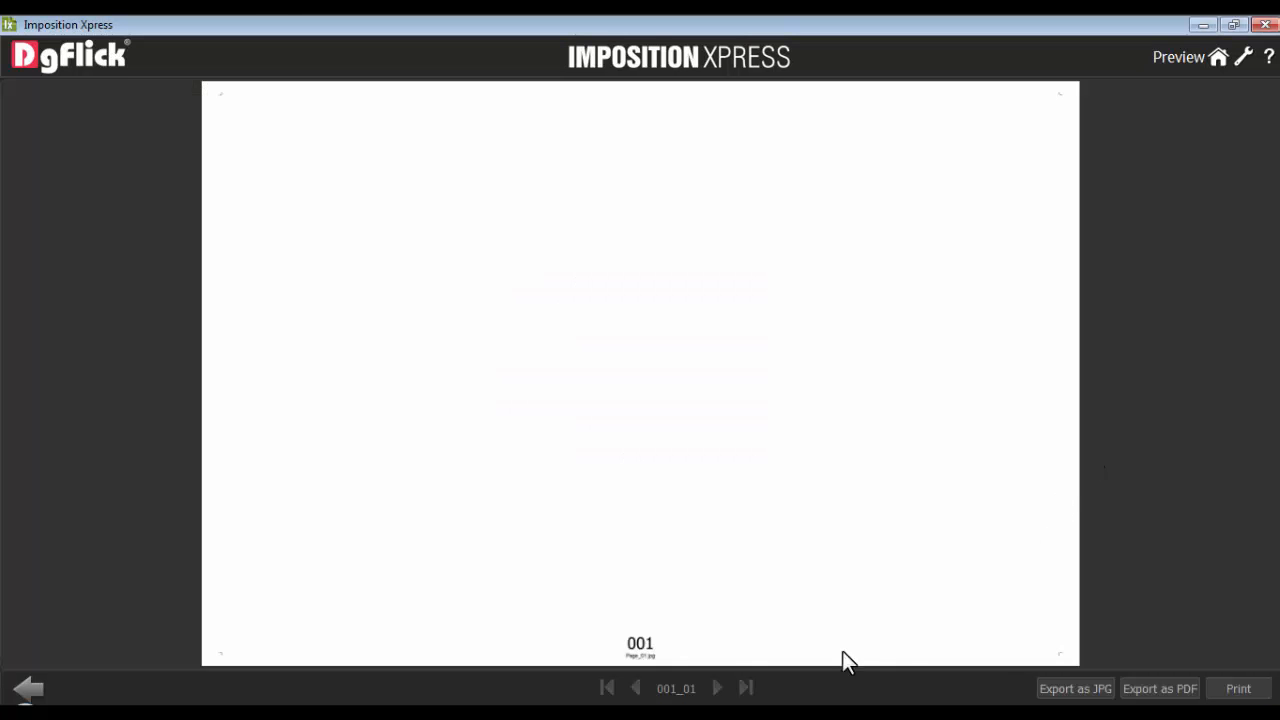
left_click(716, 689)
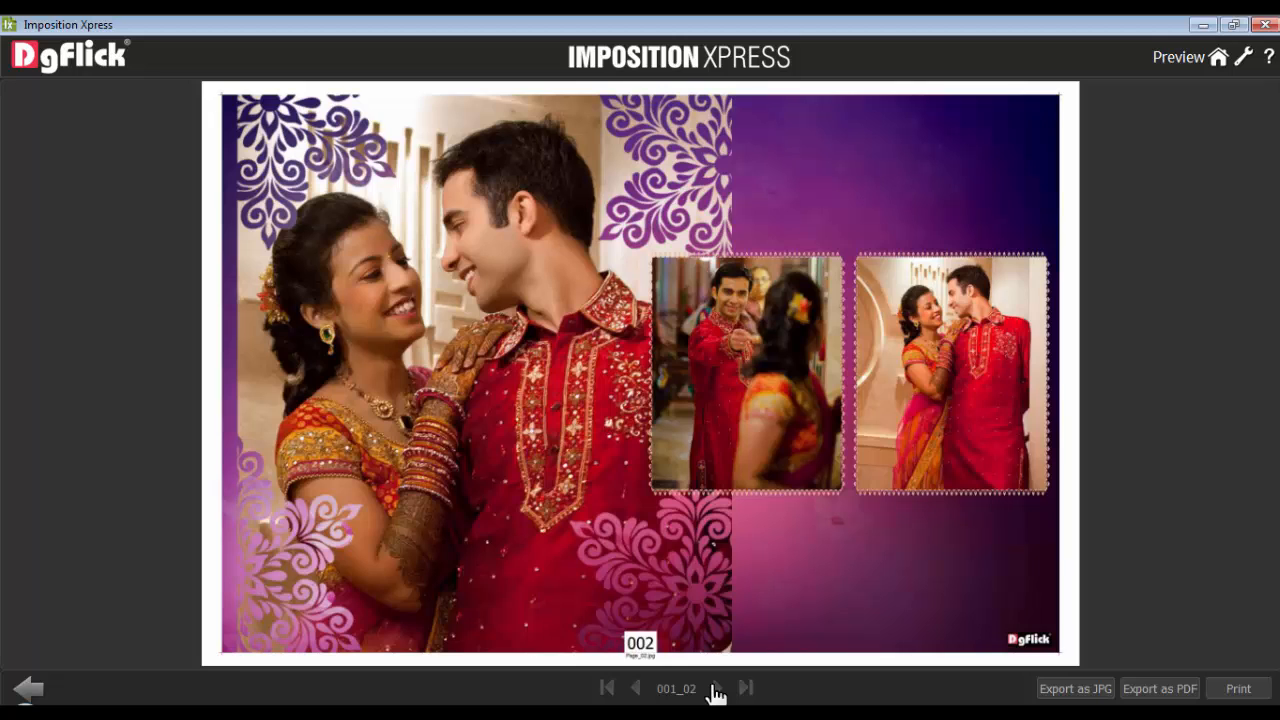
left_click(716, 689)
left_click(716, 689)
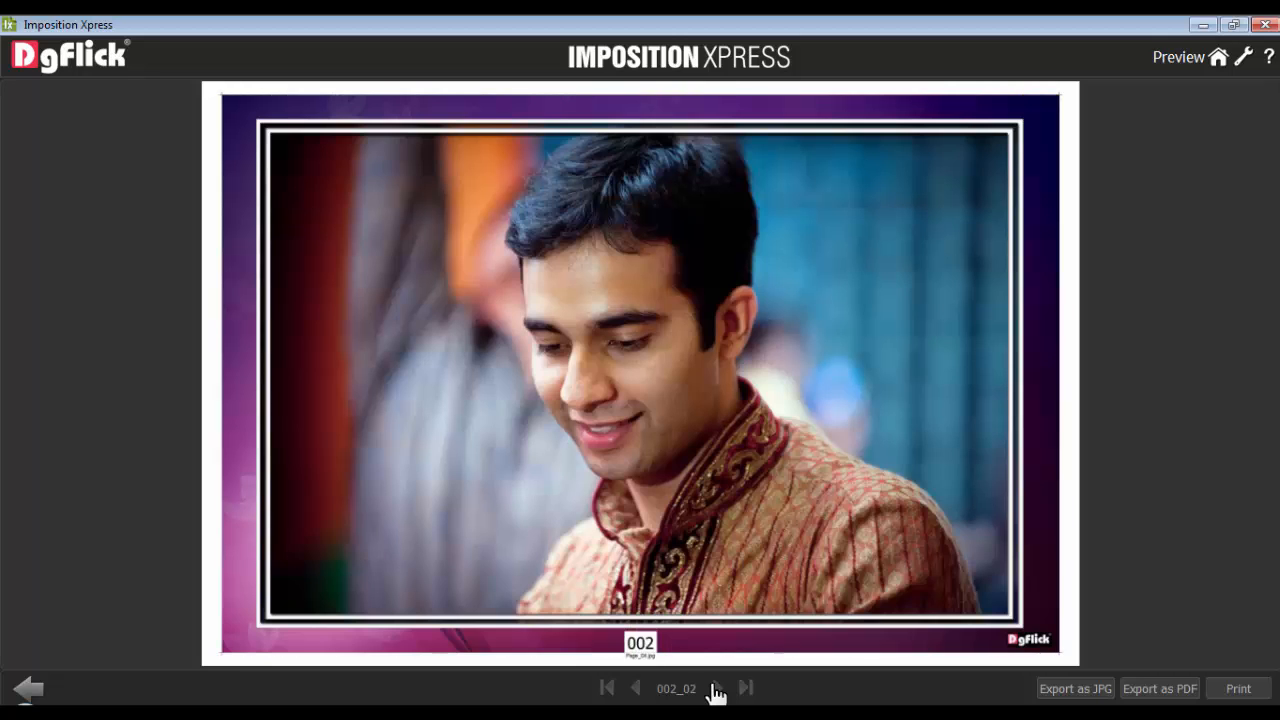
left_click(716, 689)
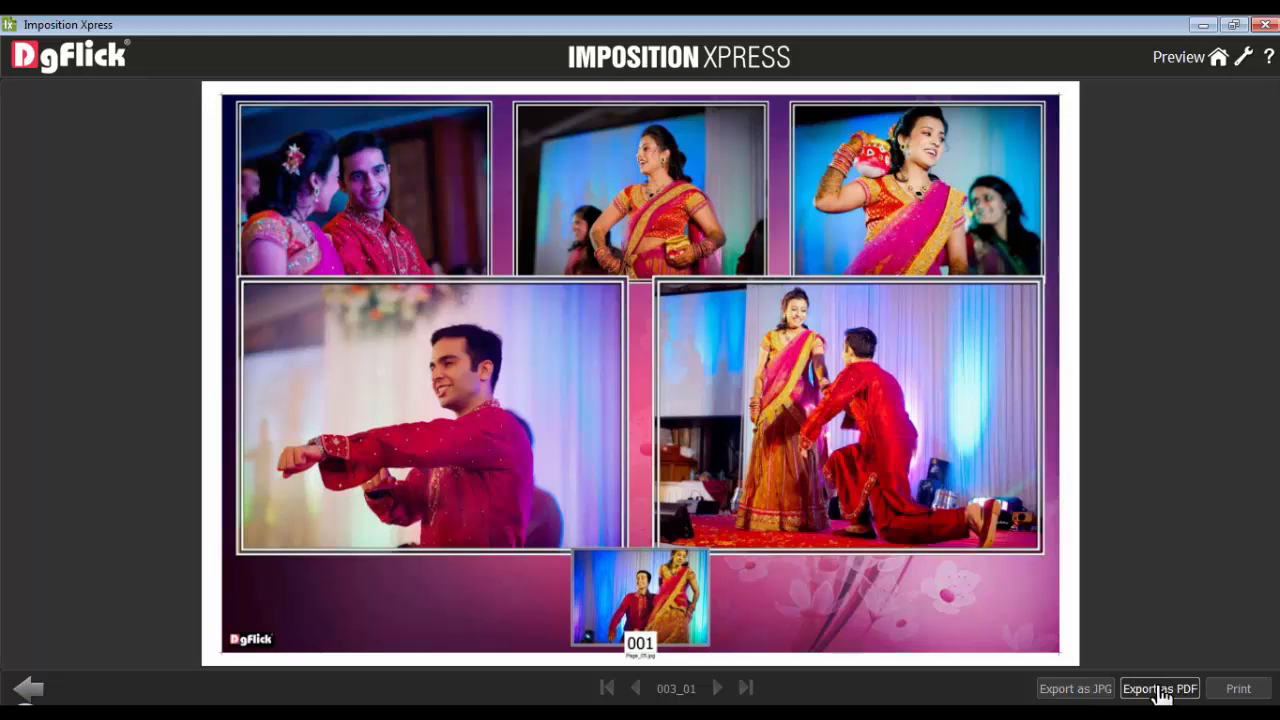
Export the sheets as JPG named Package-1 to My Exported Prints with Optimize Quality, and open the exported result
left_click(1075, 689)
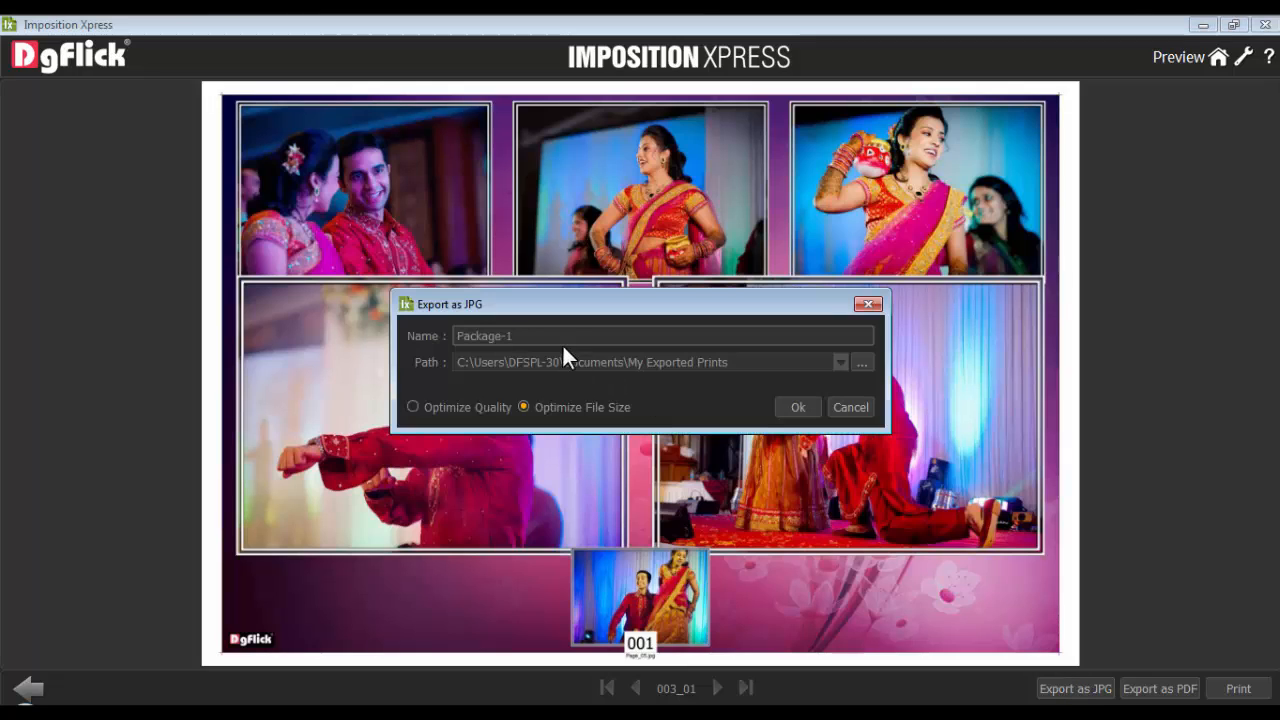
left_click_drag(559, 337, 436, 338)
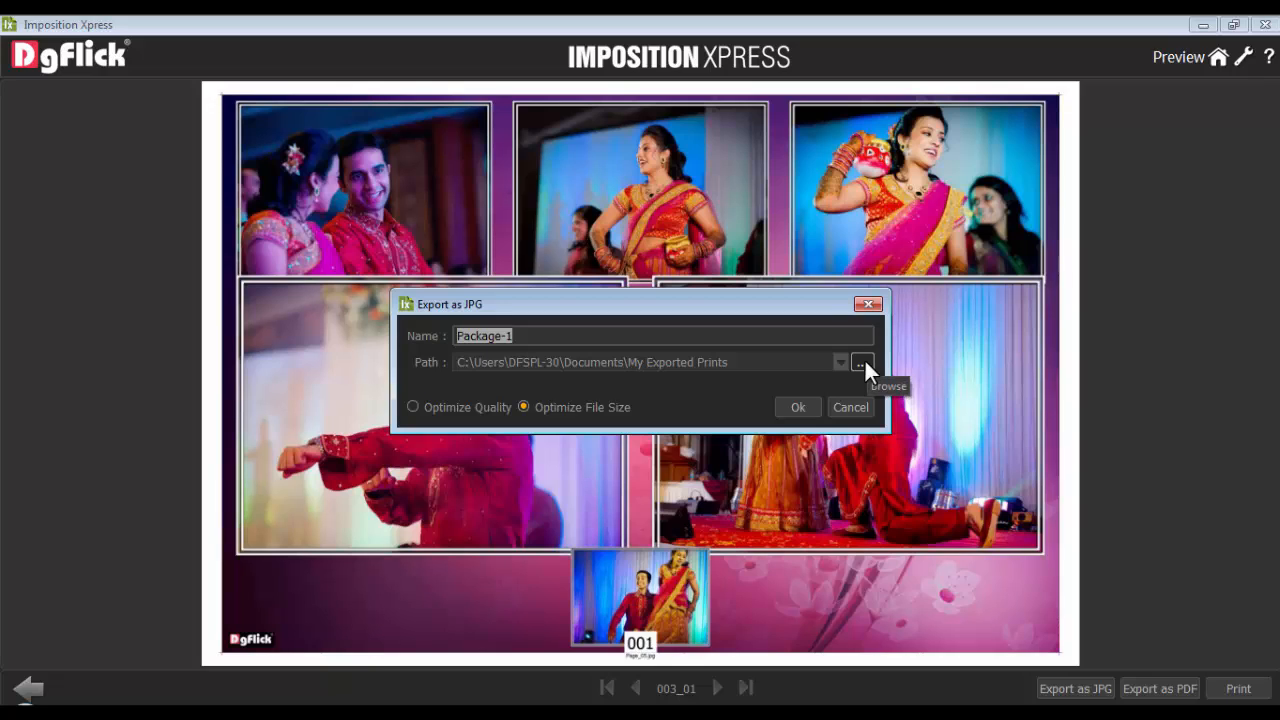
left_click(412, 407)
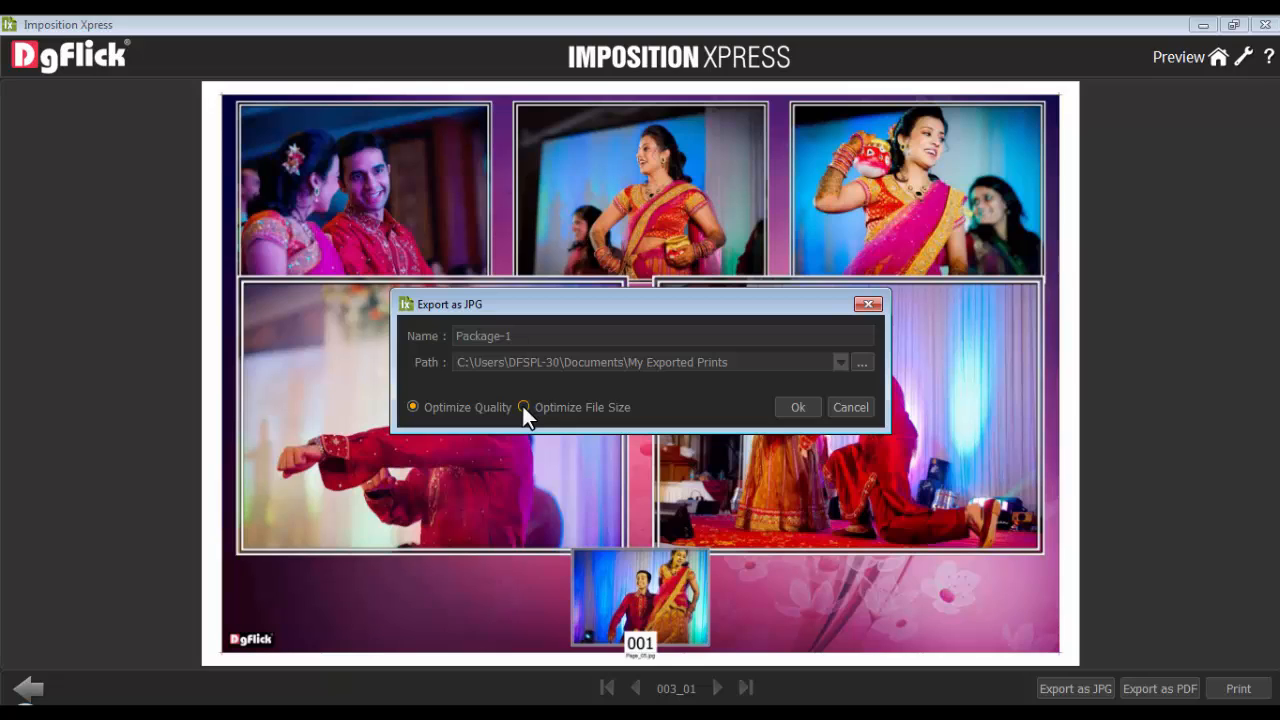
left_click(798, 407)
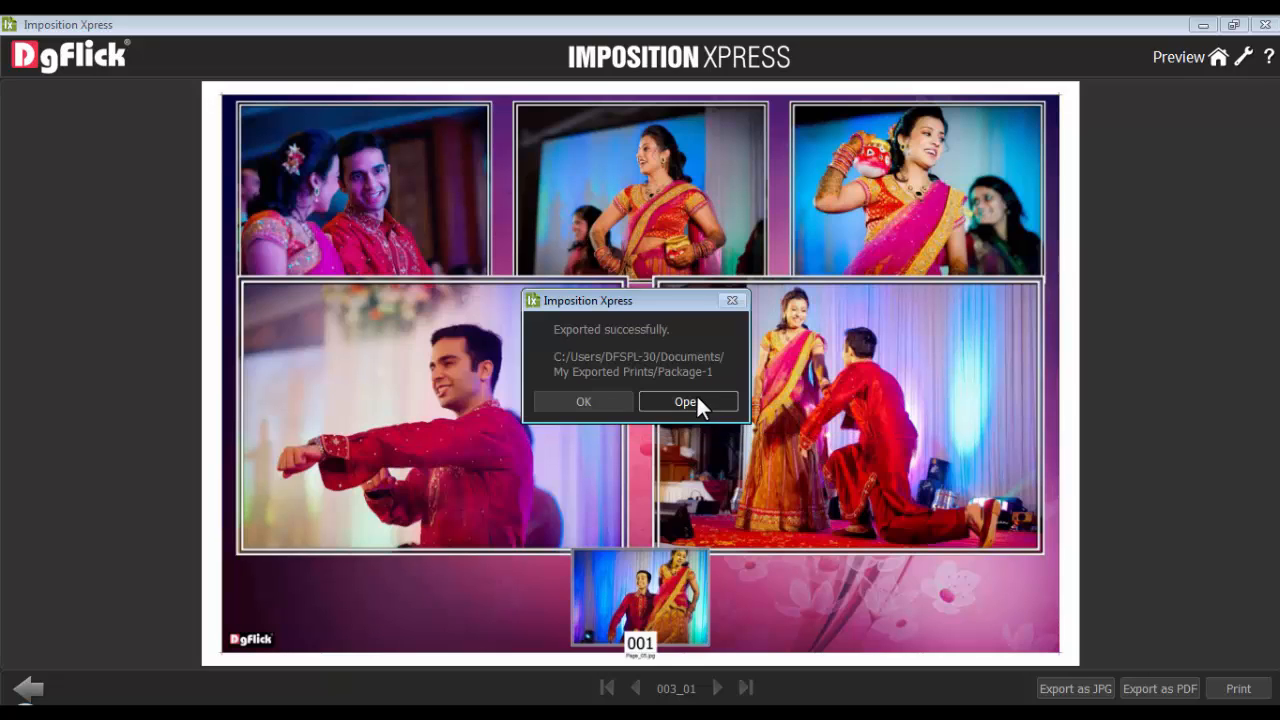
left_click(696, 394)
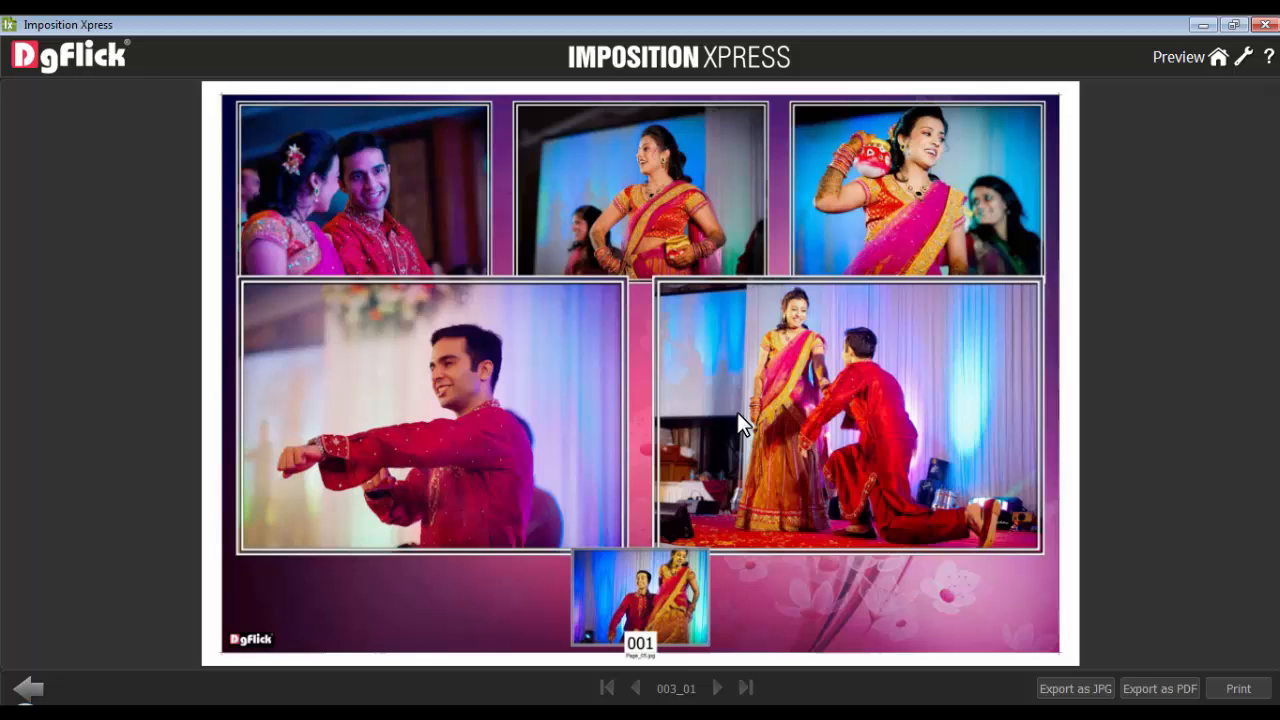
Export the imposed sheets as a PDF named Package-2 to My Exported Prints, and look through the exported file
left_click(1155, 690)
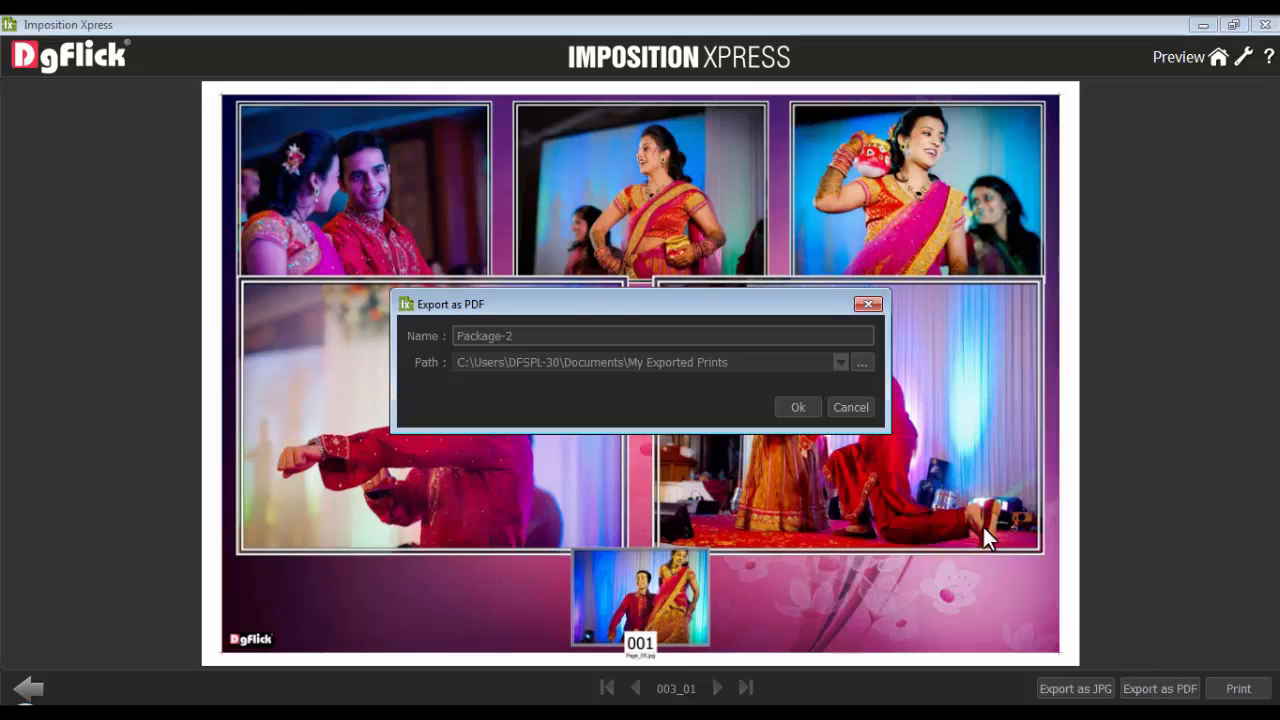
left_click_drag(556, 336, 443, 336)
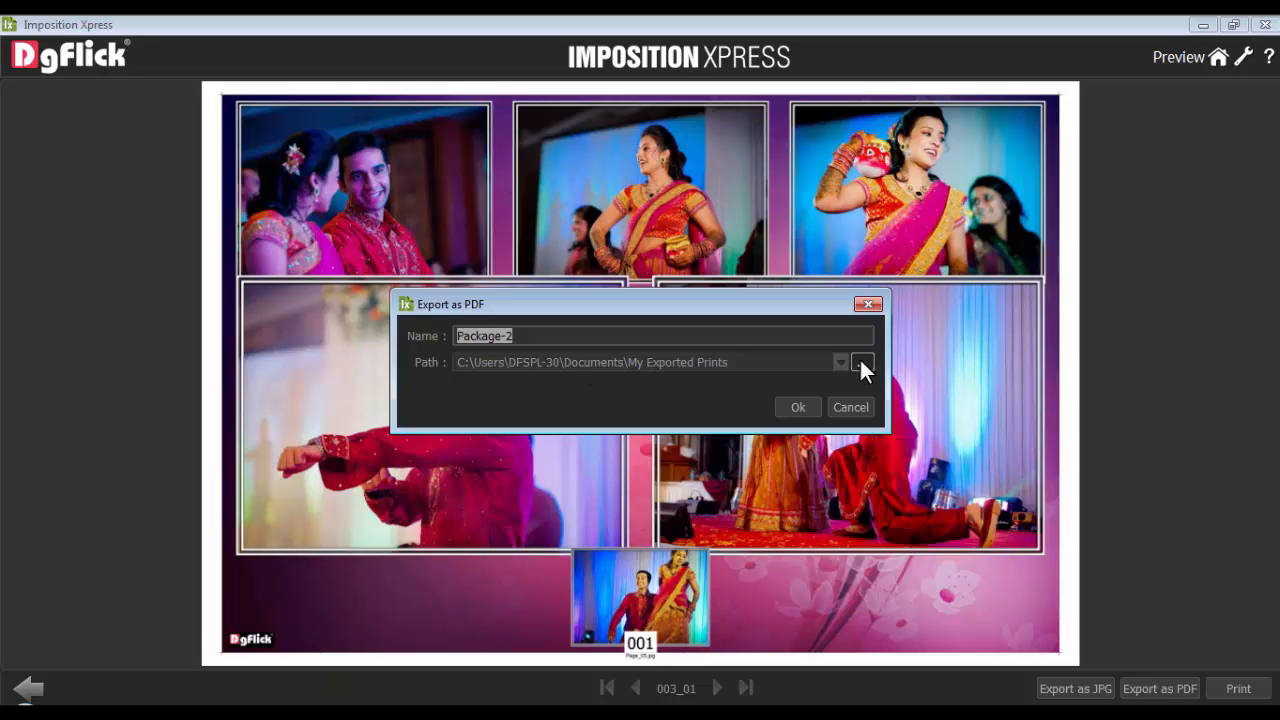
left_click(803, 410)
left_click(692, 401)
left_click_drag(1272, 122, 1274, 214)
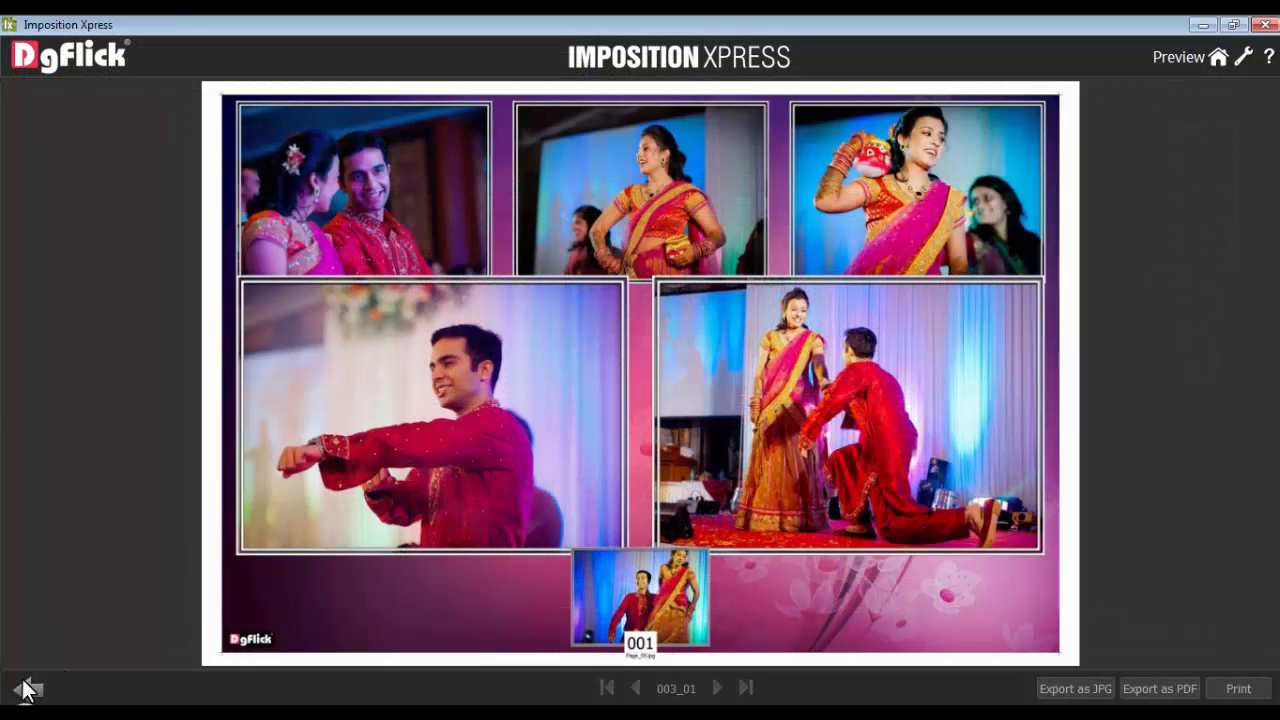
Return to package selection, start a new package and set its page width to 18 inches
left_click(27, 688)
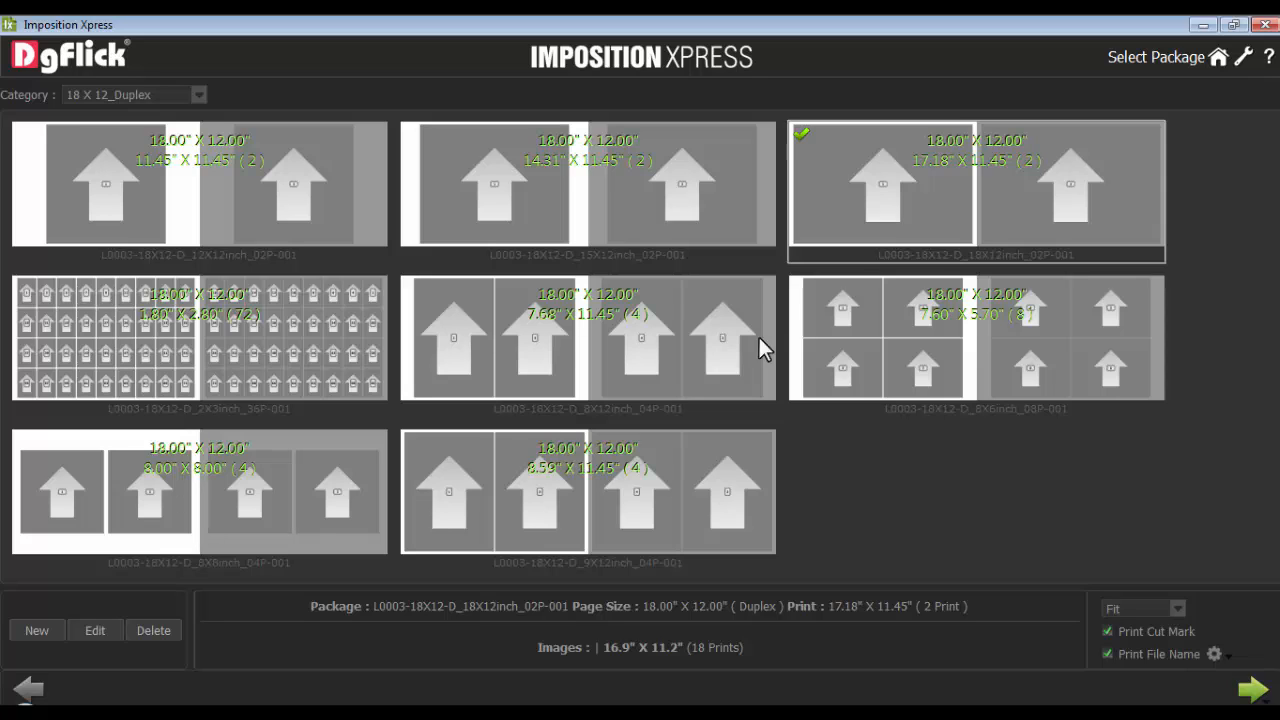
left_click(34, 630)
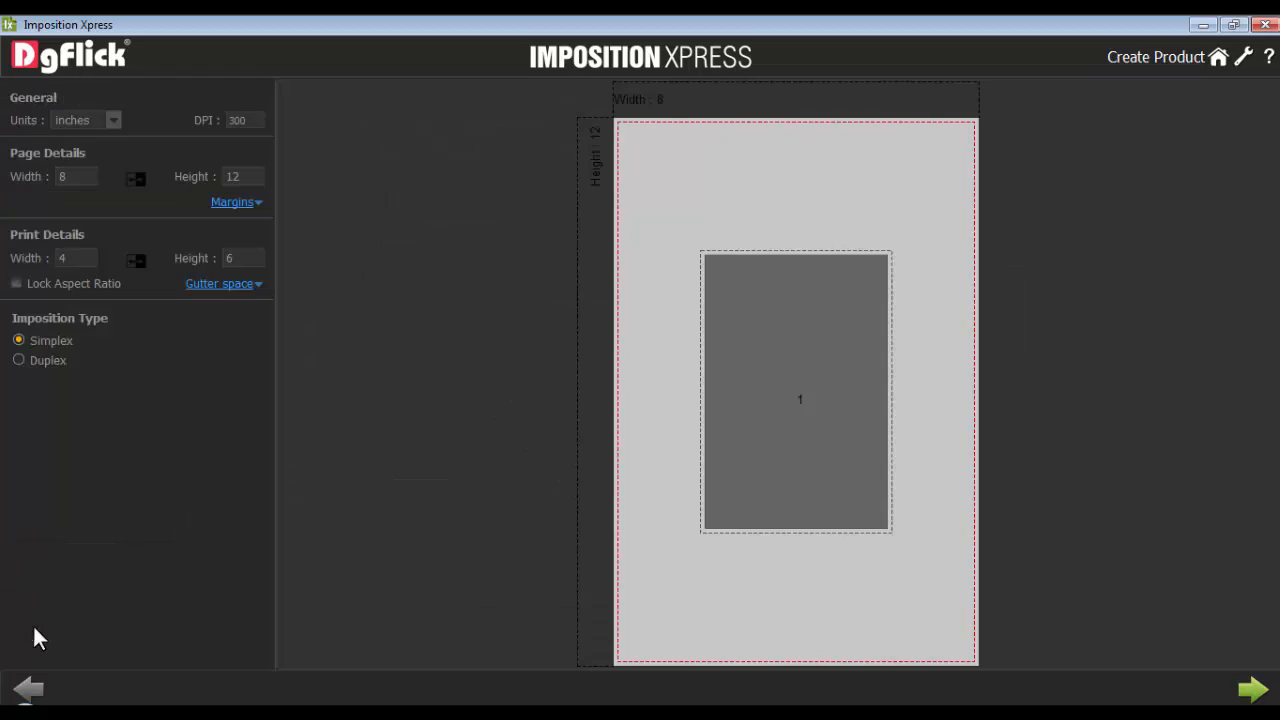
left_click(250, 176)
left_click(85, 176)
type("18")
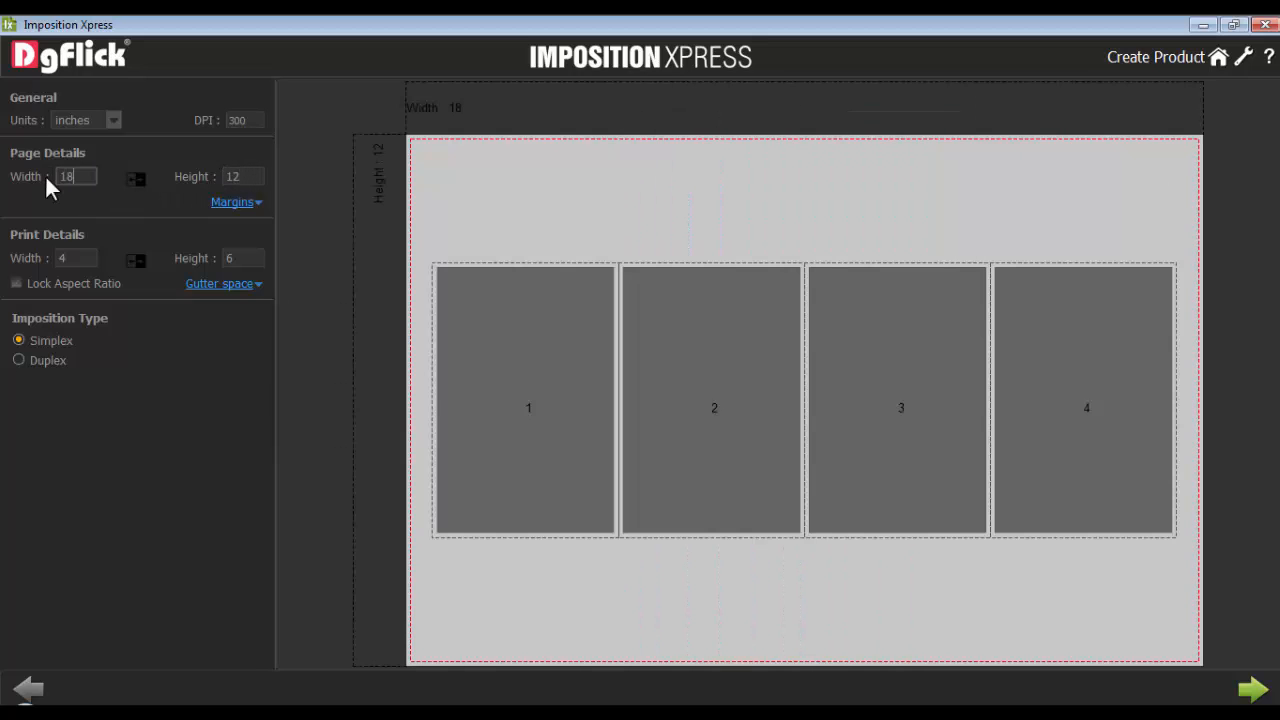
Check the page margin settings, then swap the page width and height and swap them back
left_click(234, 203)
left_click(232, 202)
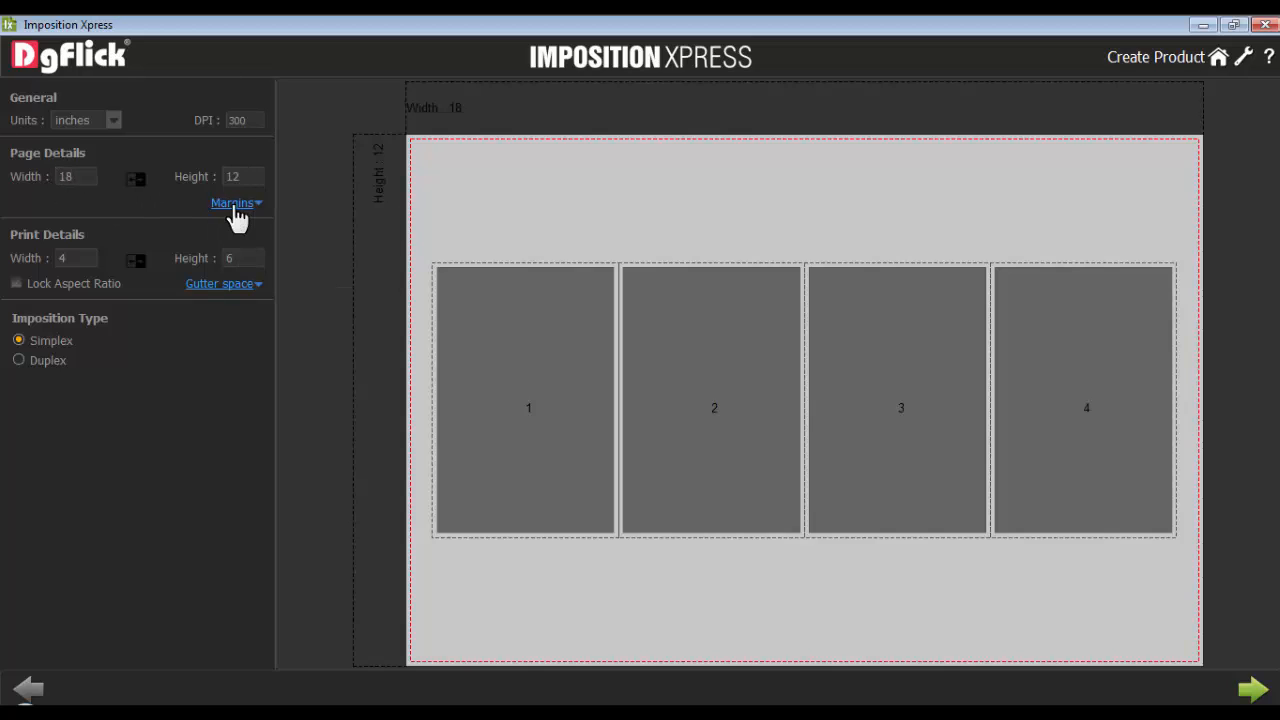
left_click(137, 180)
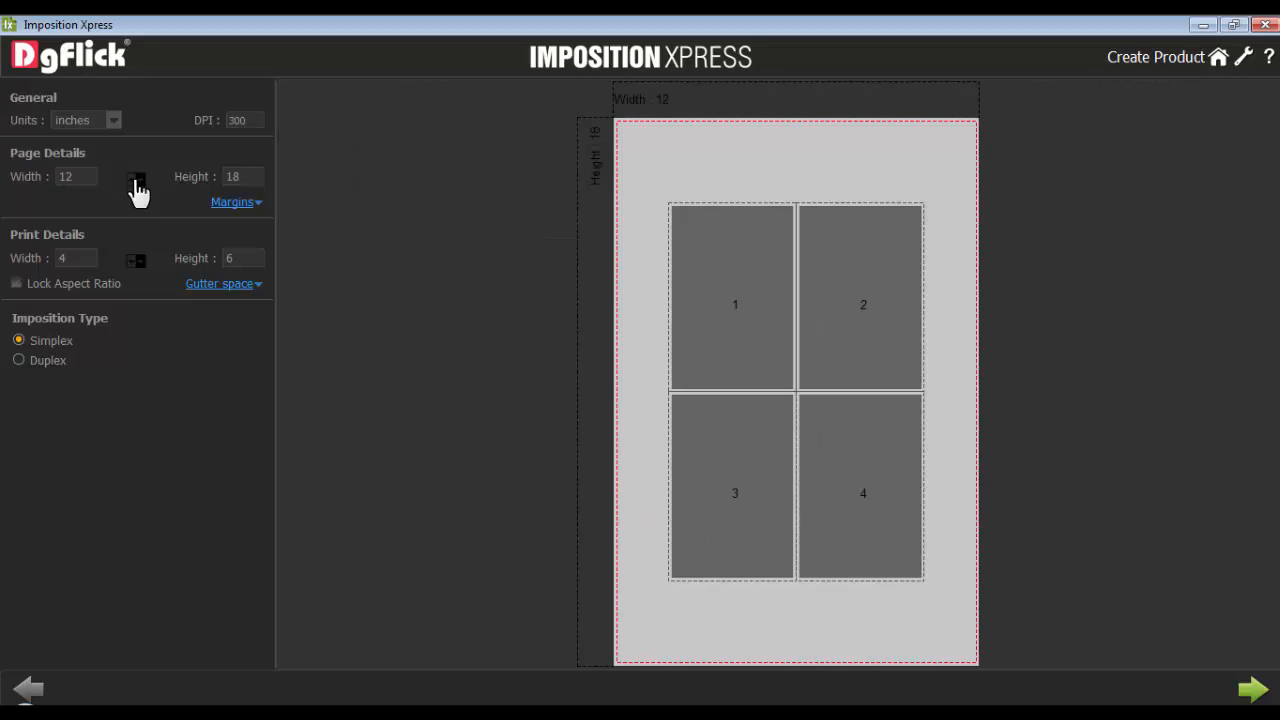
left_click(137, 180)
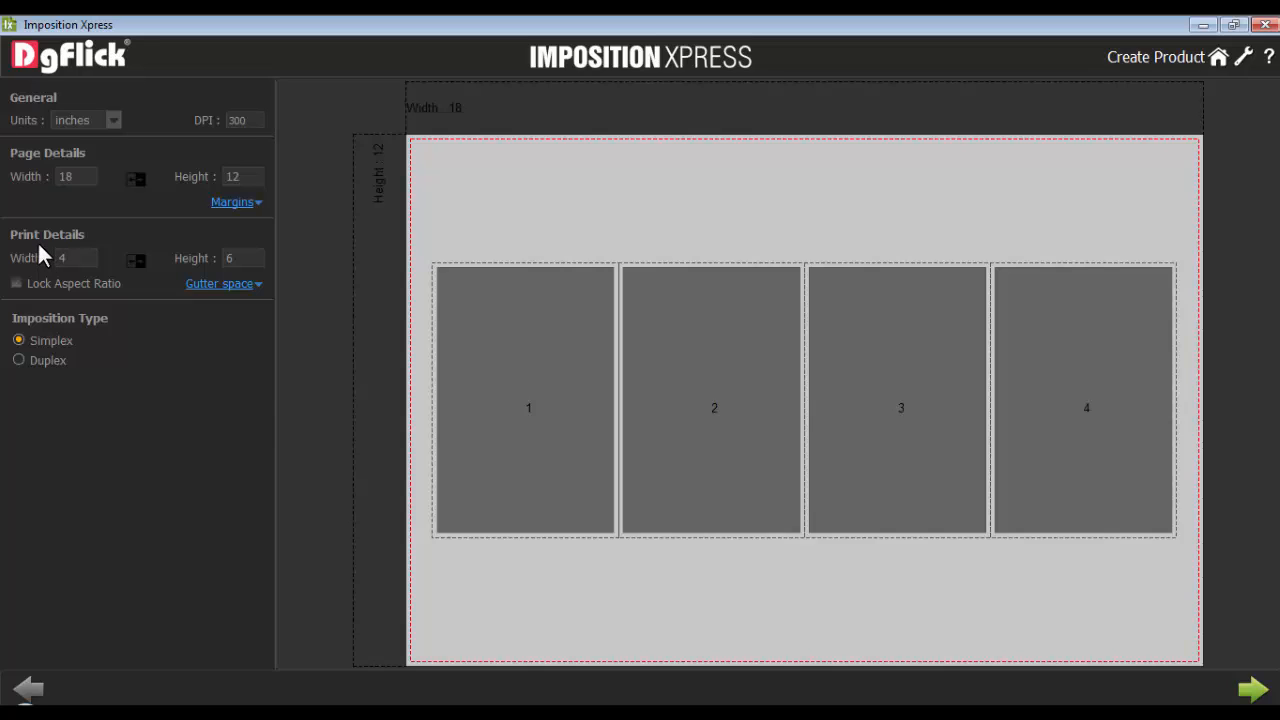
Set the print size to 8 x 8 inches and check its gutter space settings
double_click(70, 258)
type("8")
double_click(240, 258)
type("8")
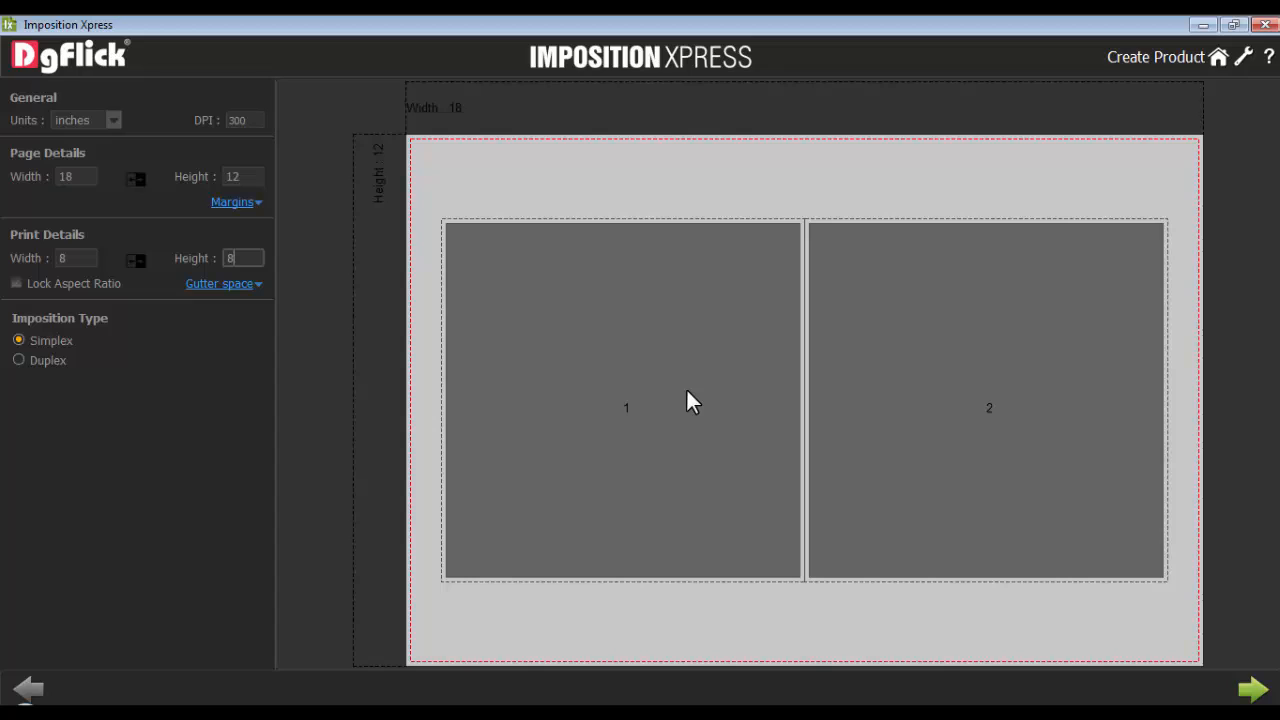
left_click(232, 284)
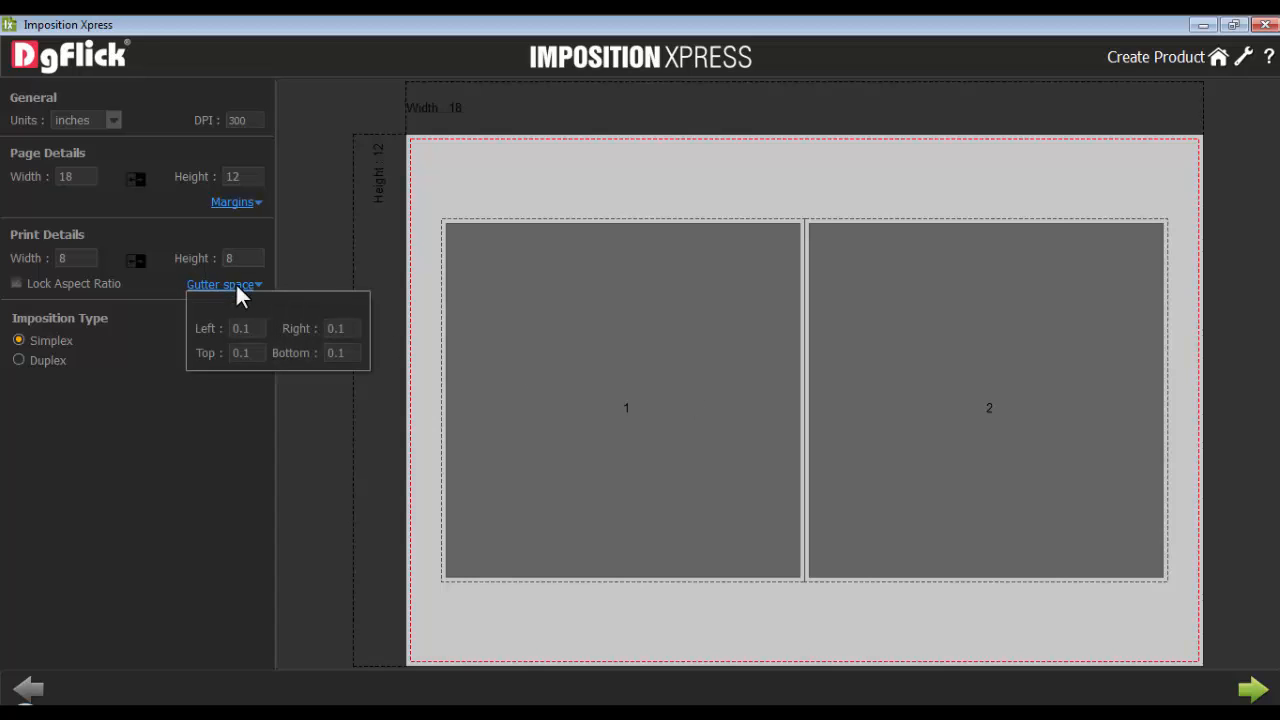
left_click(235, 286)
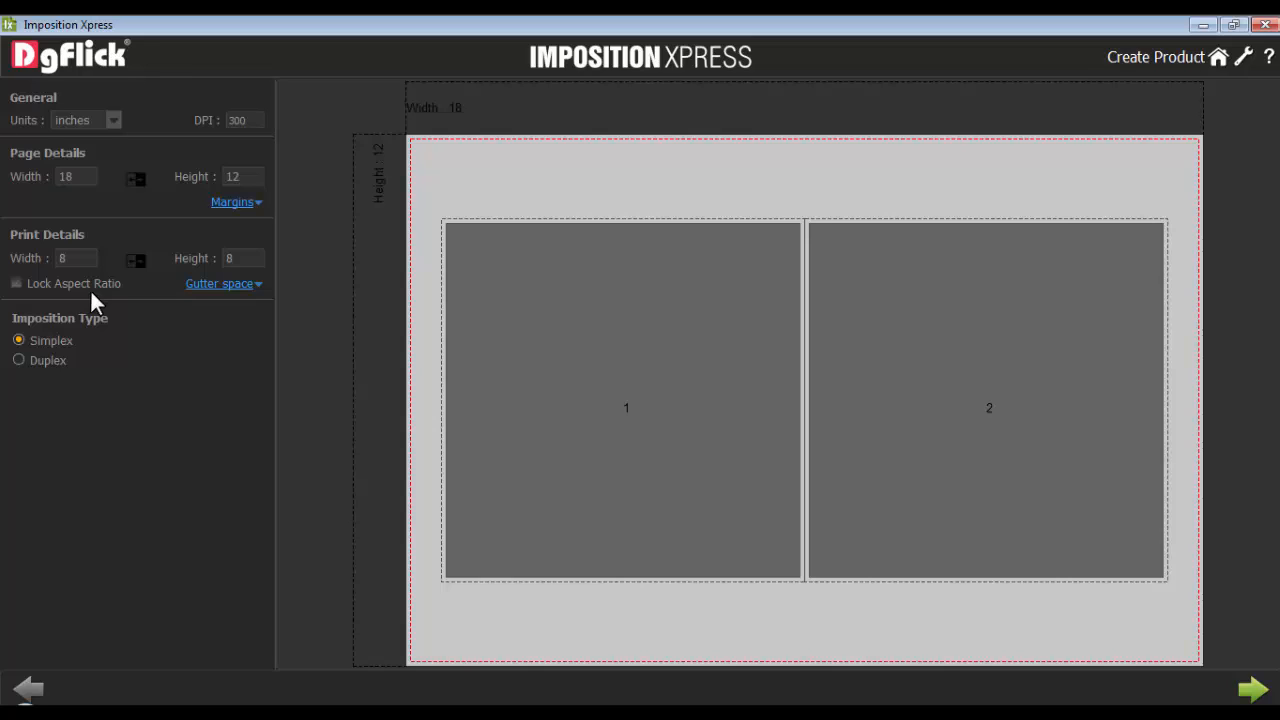
Lock the print's aspect ratio, try a width of 6 inches, and set the width back to 8 inches
left_click(17, 284)
double_click(74, 258)
type("6")
double_click(72, 258)
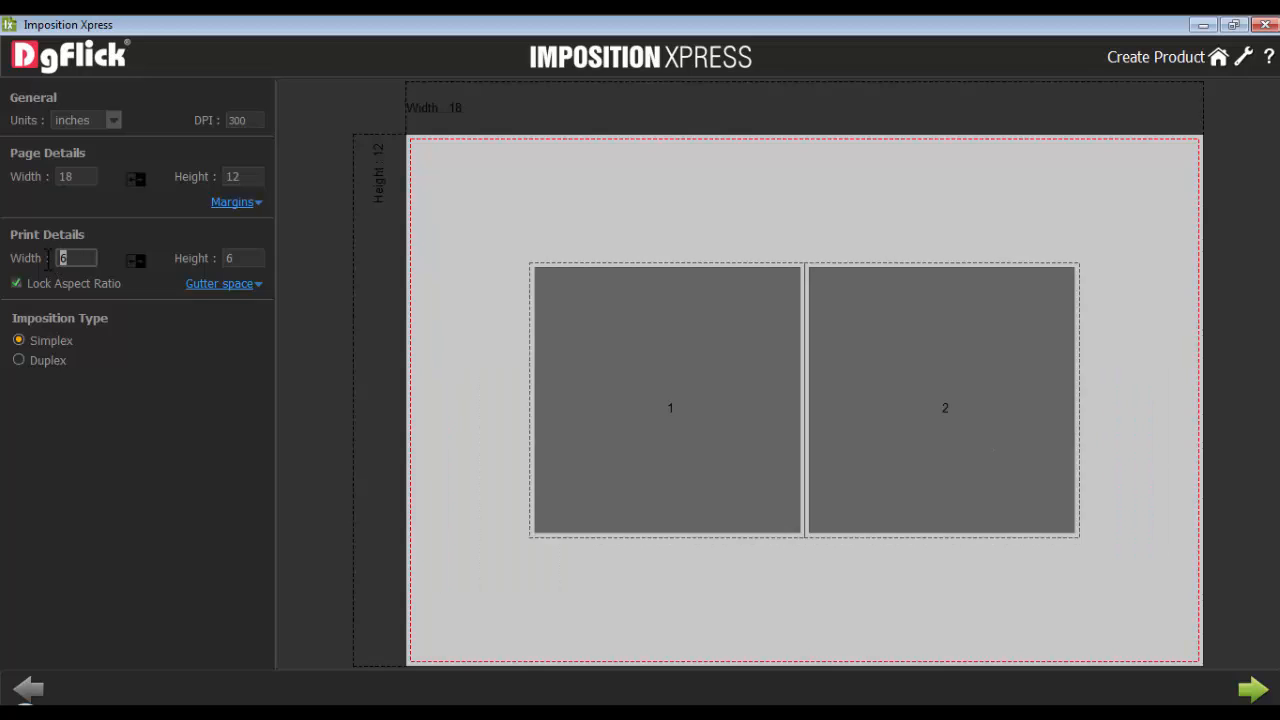
type("8")
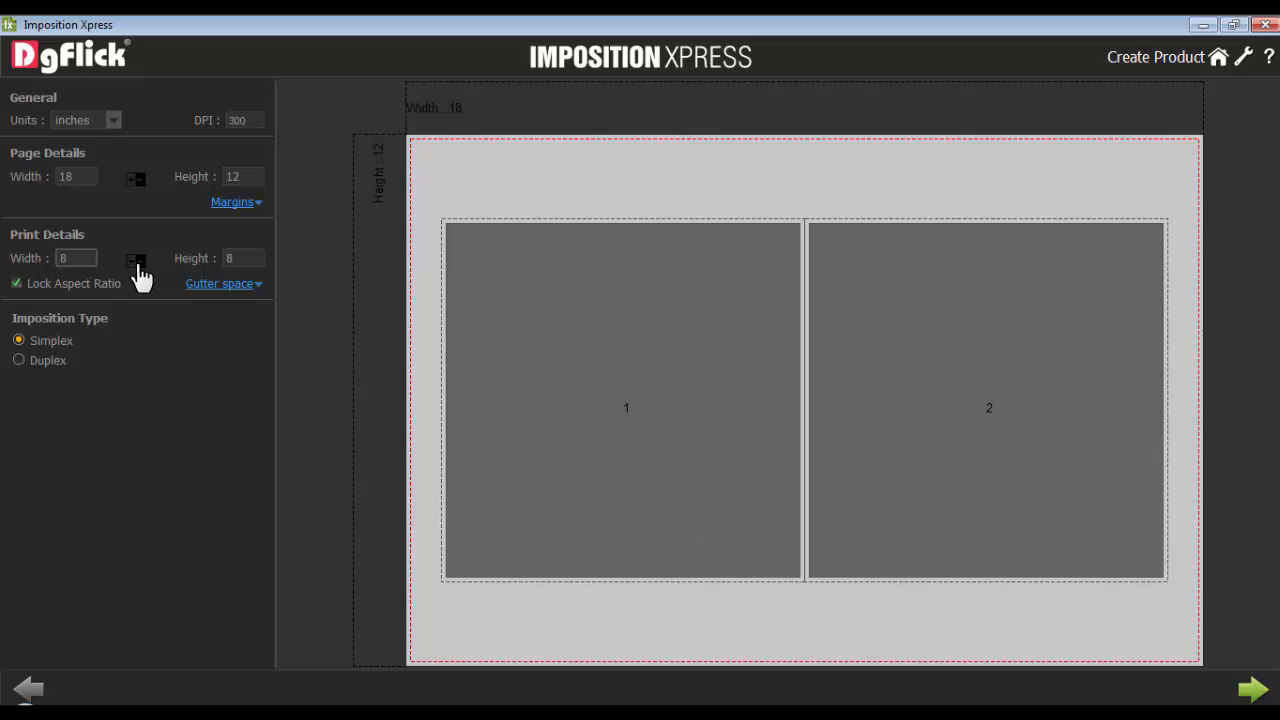
Set the imposition type to Duplex with Saddle Stitch and continue to the package layout editor
left_click(125, 289)
left_click(19, 362)
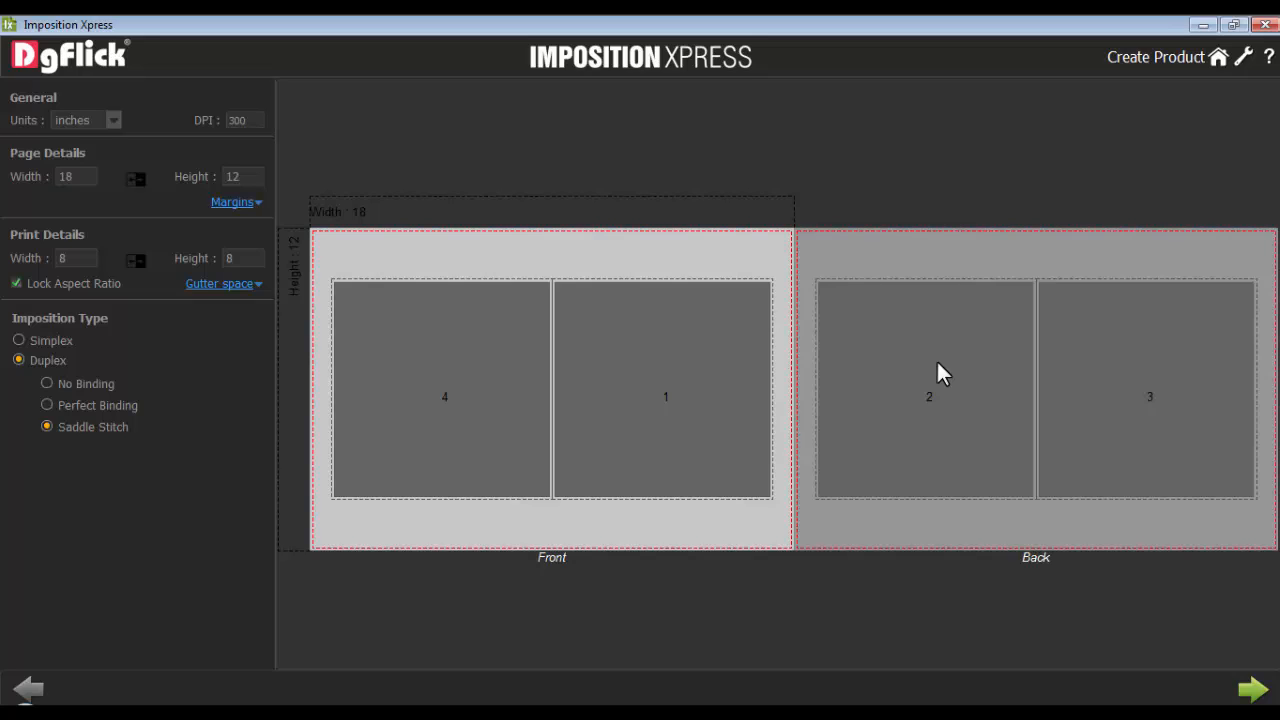
left_click(1251, 691)
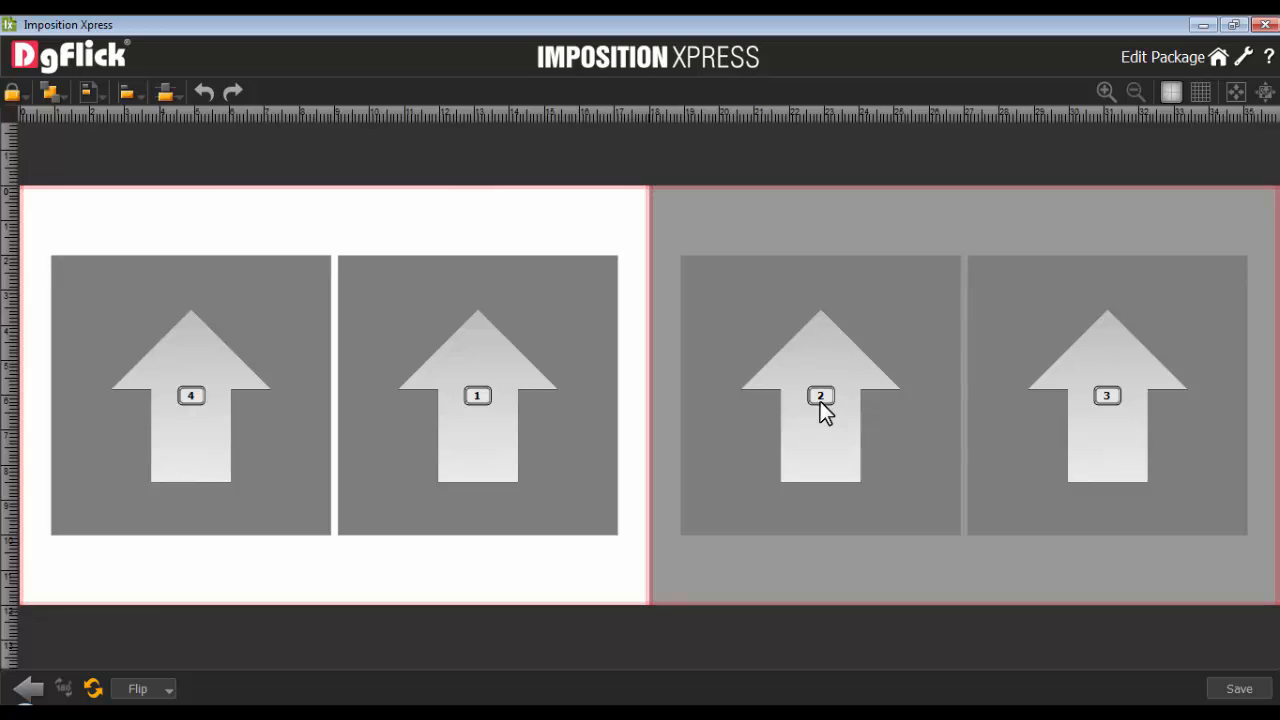
Rotate both prints on the back side, 2 and 3, by 180 degrees and deselect them
left_click(861, 308)
left_click(1047, 296, "ctrl")
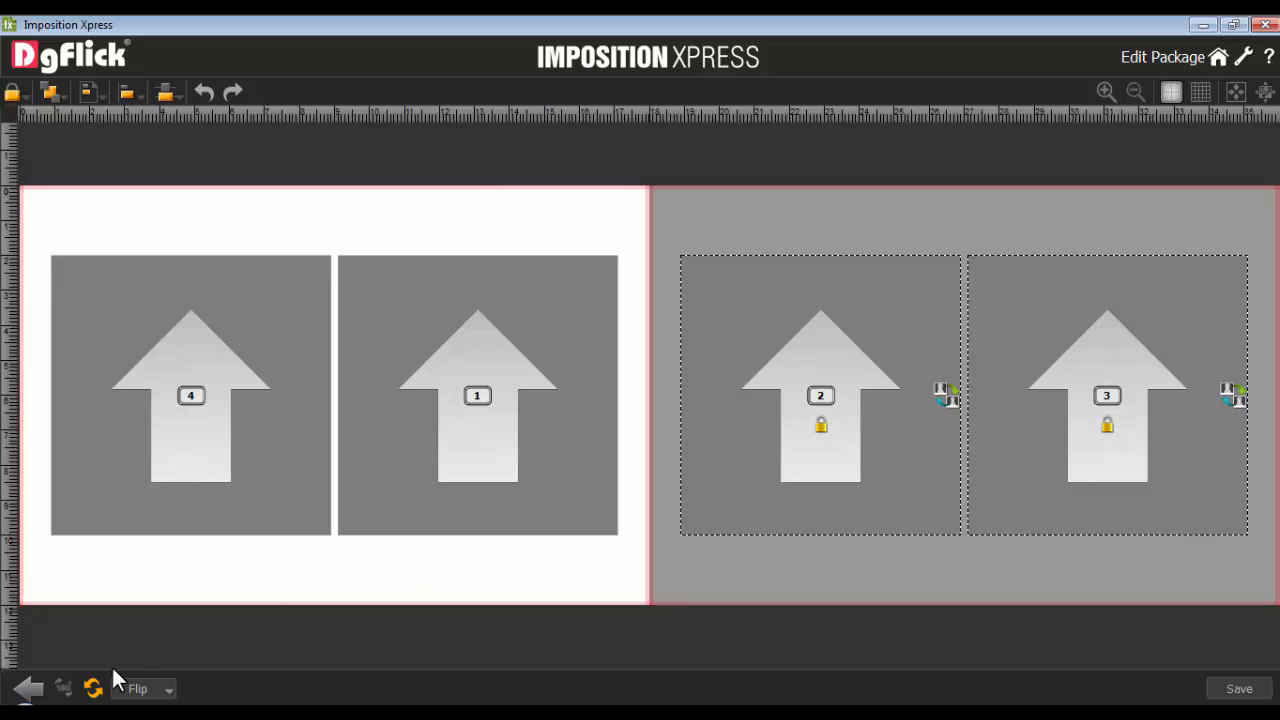
left_click(62, 689)
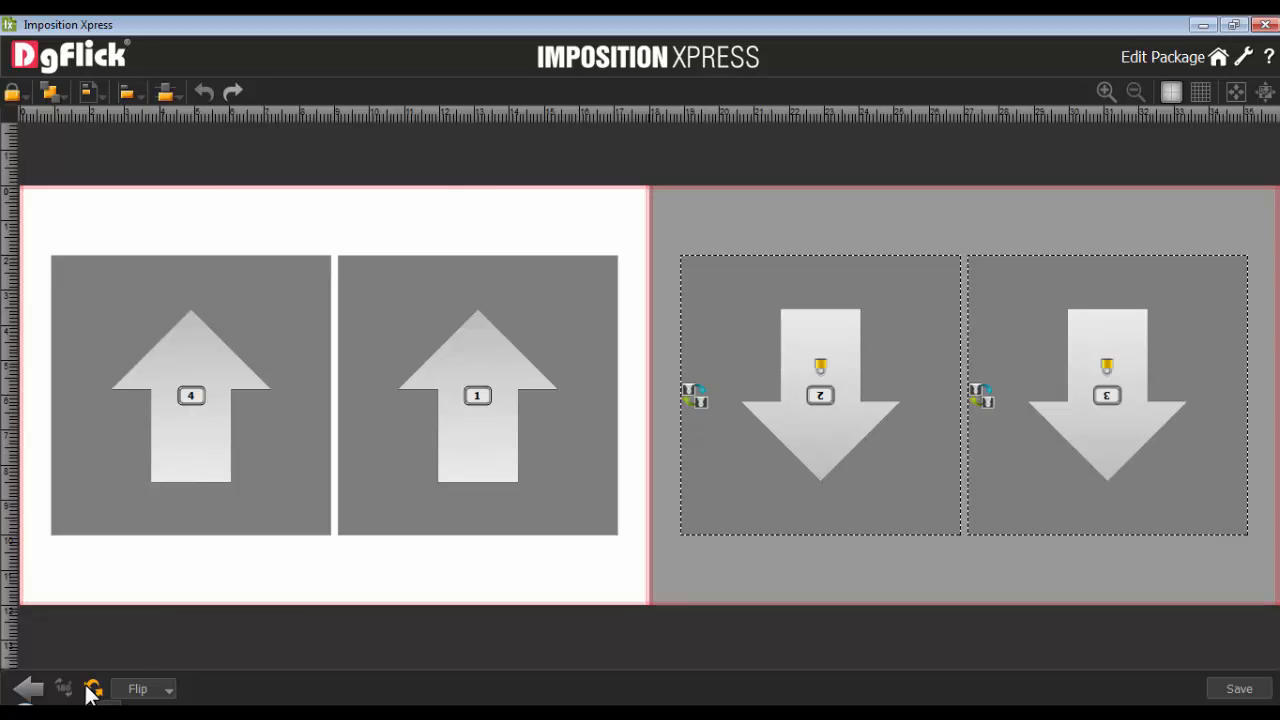
left_click(660, 494)
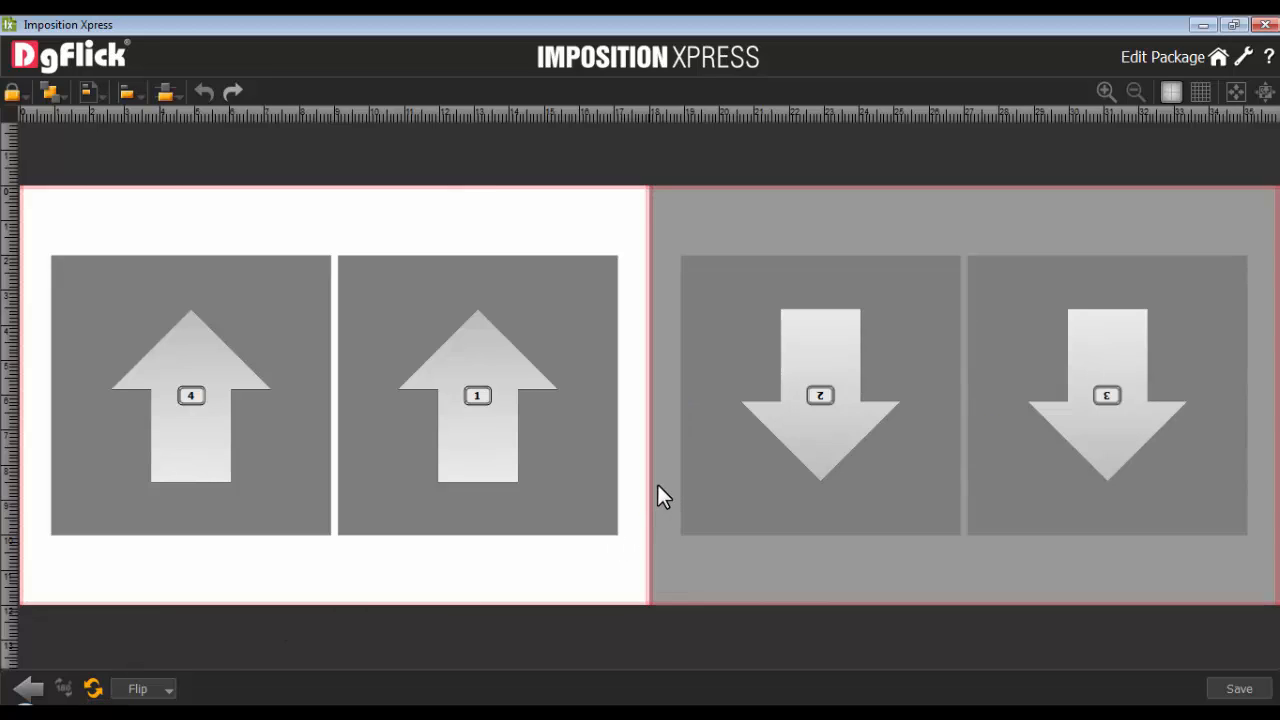
Save the package as 8X8 in a new category named 12 X 18_Duplex_Album
left_click(1240, 689)
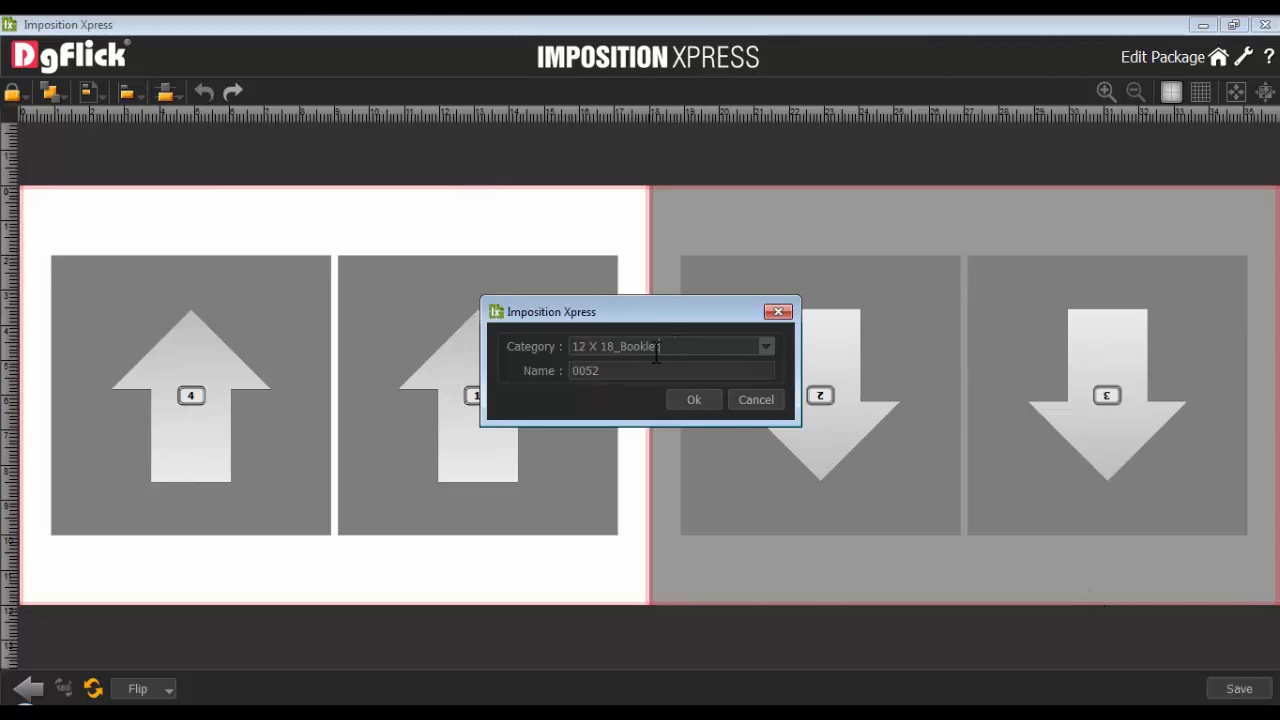
left_click_drag(661, 350, 625, 358)
type("Duplex_Album")
left_click_drag(621, 377, 555, 377)
type("8X8")
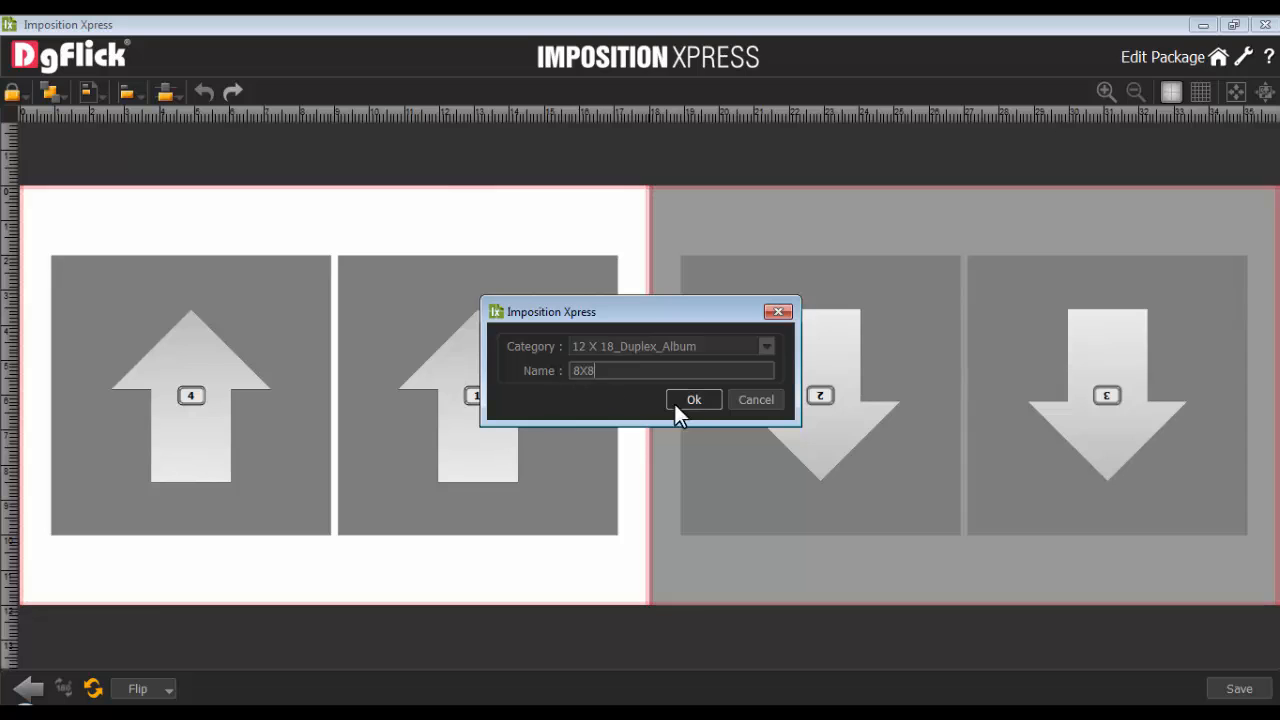
left_click(697, 397)
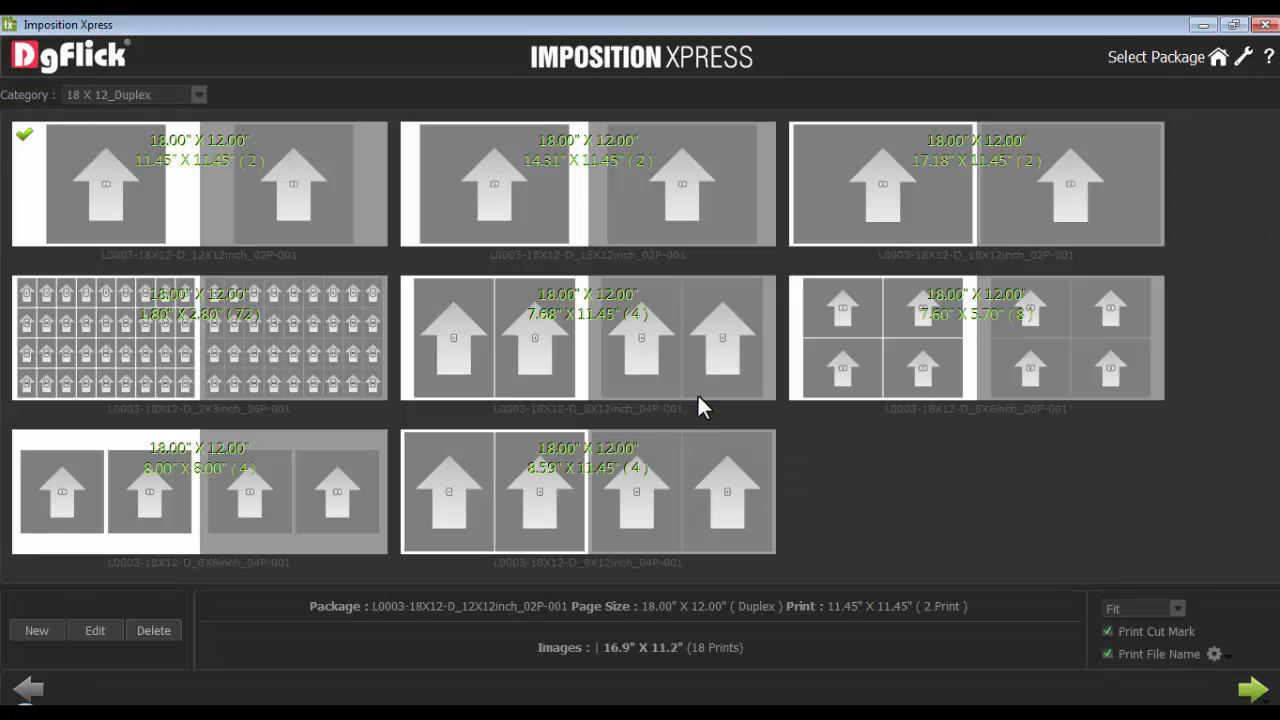
Switch to the 12 X 18_Duplex_Album category and select the saved 8X8 package
left_click(128, 95)
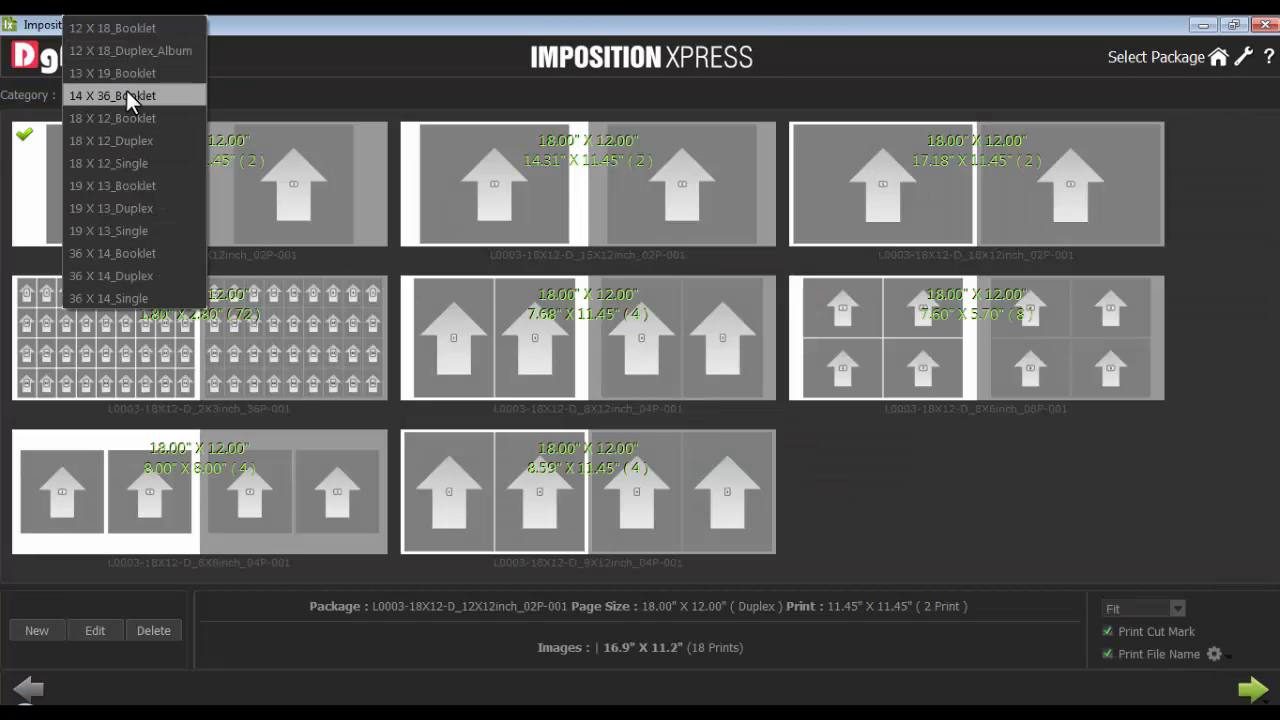
left_click(112, 52)
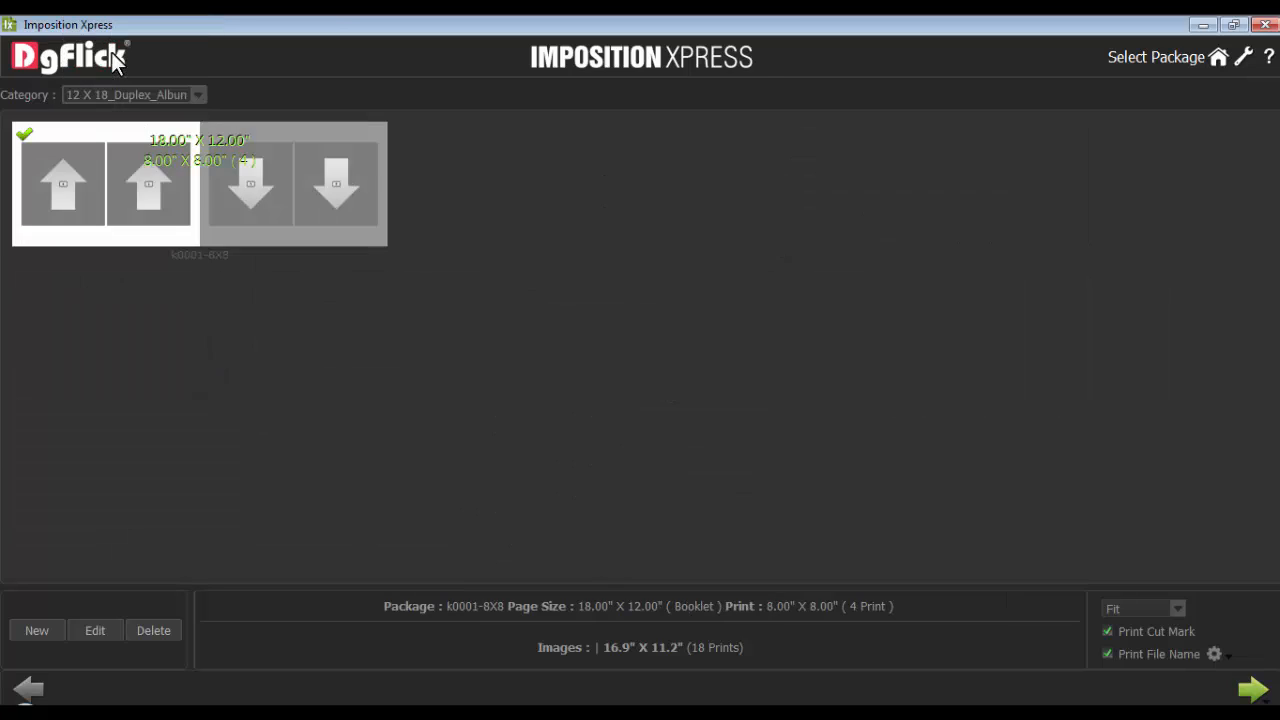
left_click(150, 198)
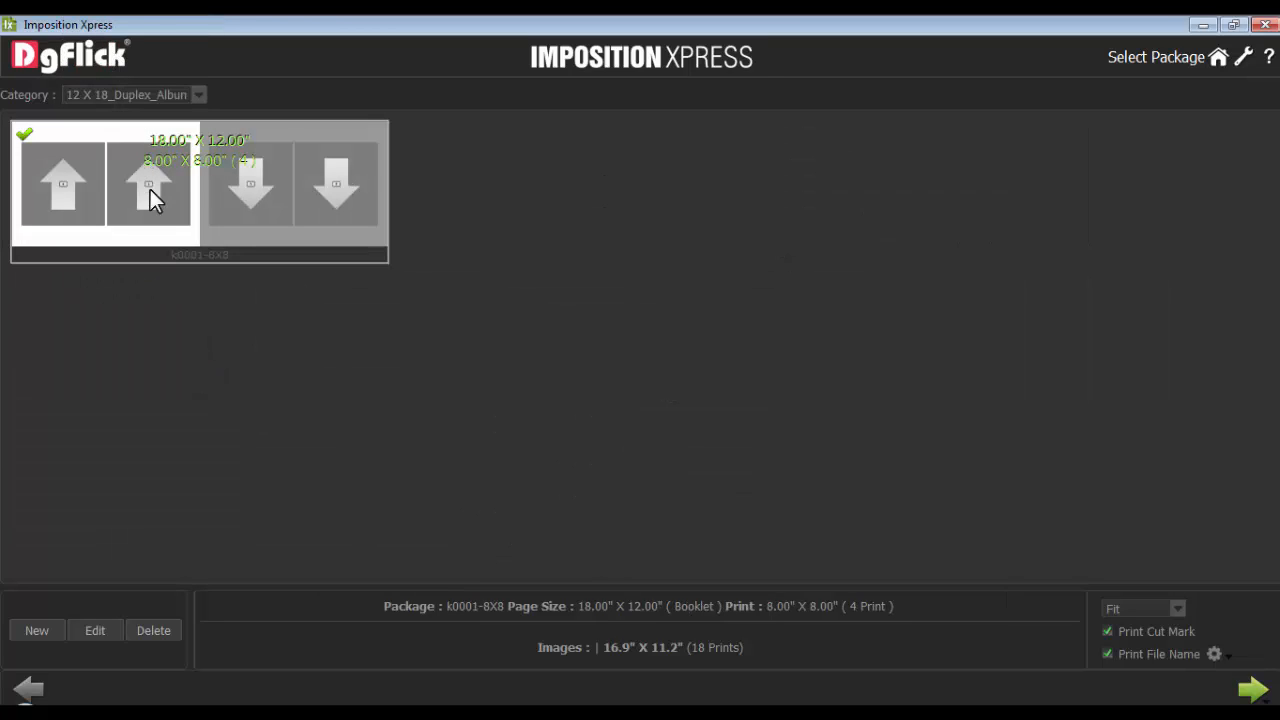